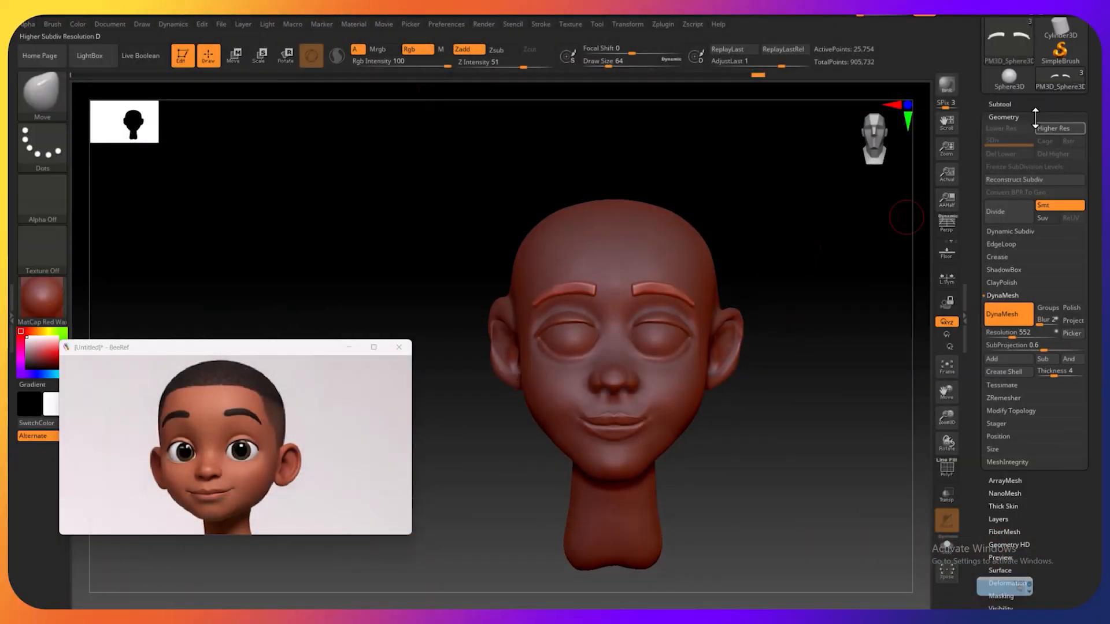
Make the head the active subtool and turn on DynaMesh for it
left_click(1008, 105)
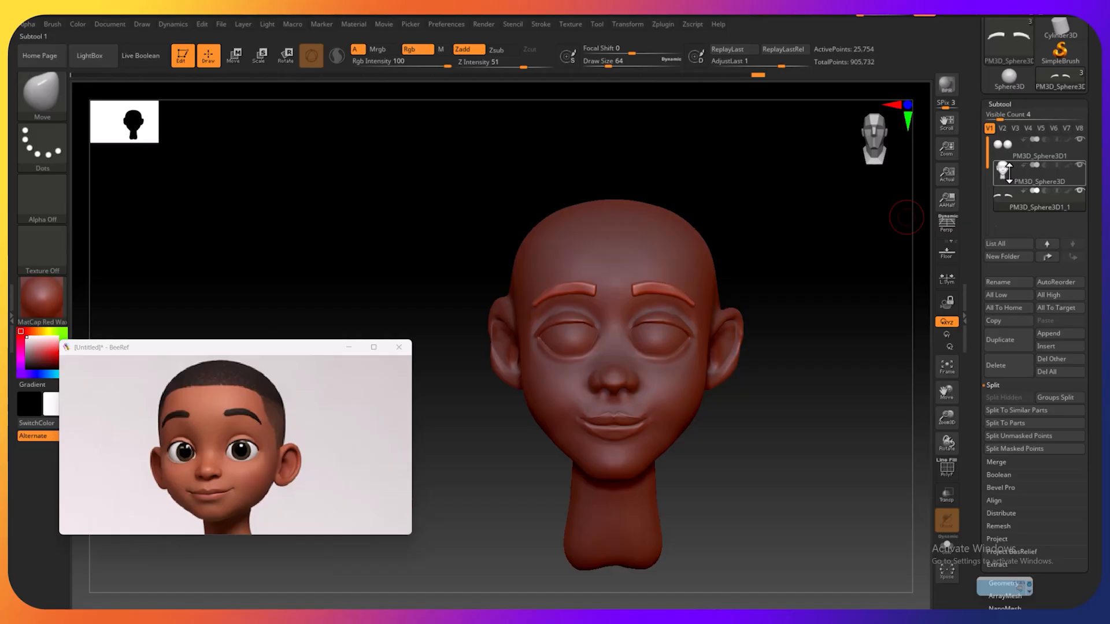
left_click(1006, 171)
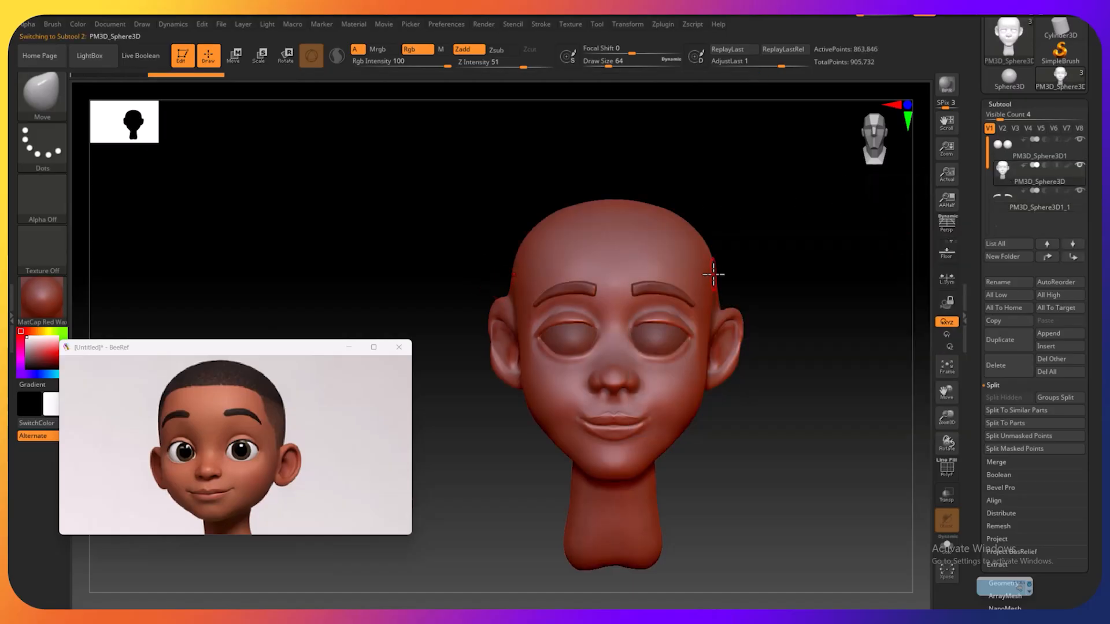
left_click_drag(713, 275, 719, 273)
scroll(971, 441, "down", 3)
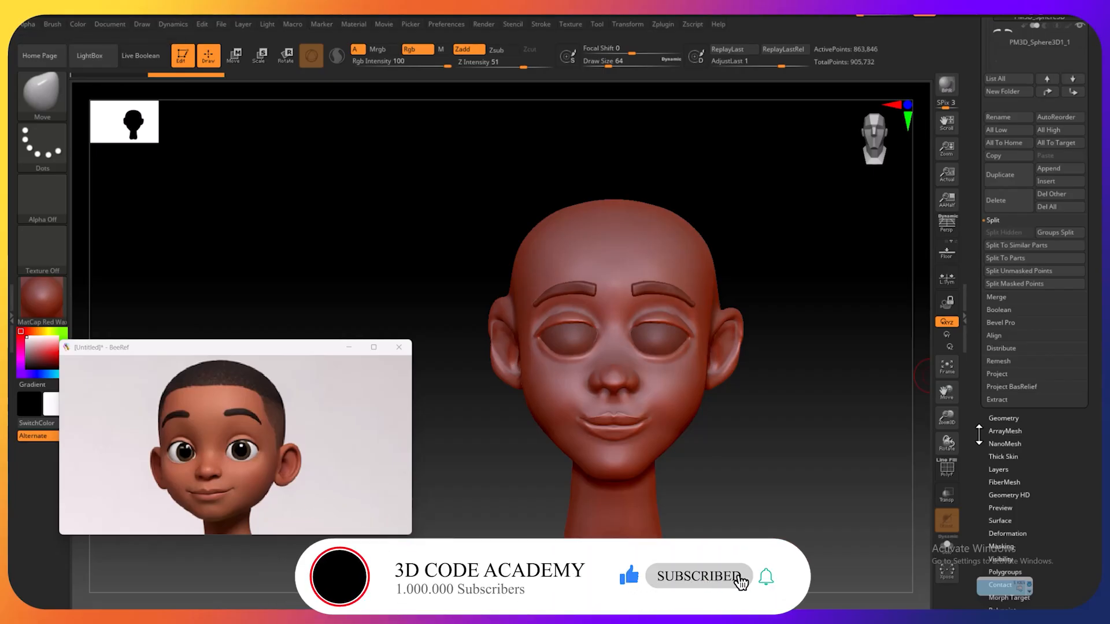
left_click_drag(978, 435, 987, 516)
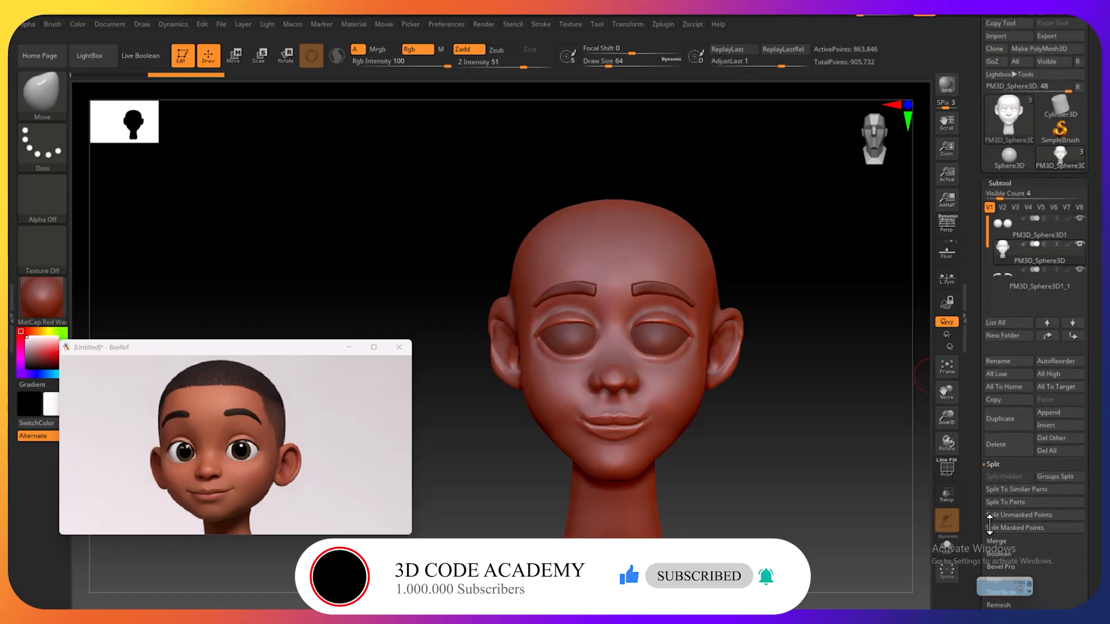
left_click_drag(974, 405, 972, 192)
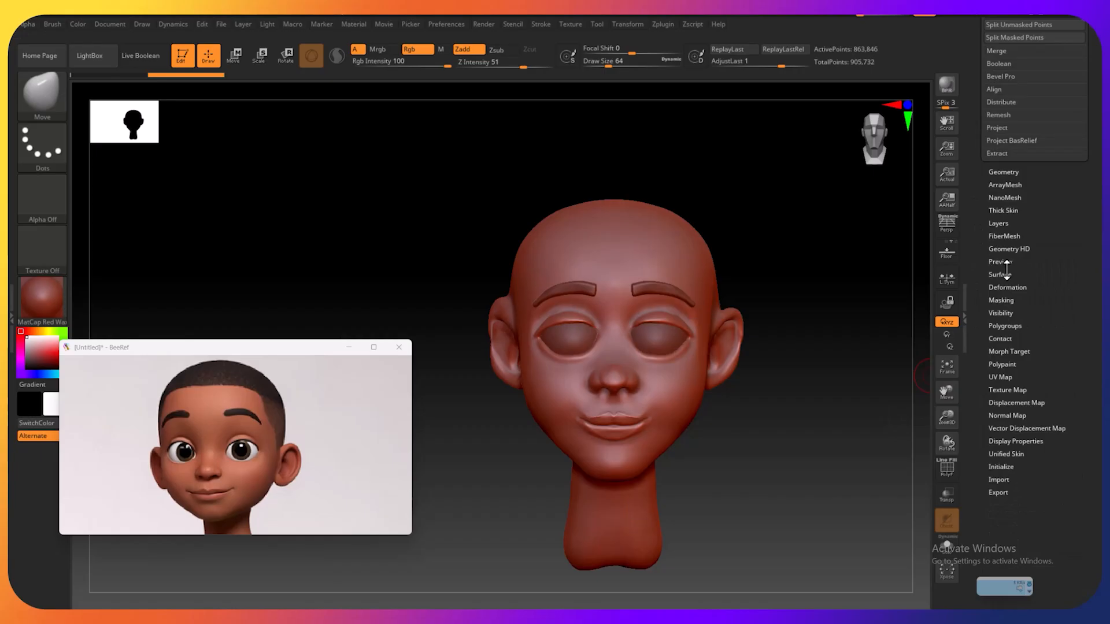
left_click(1011, 172)
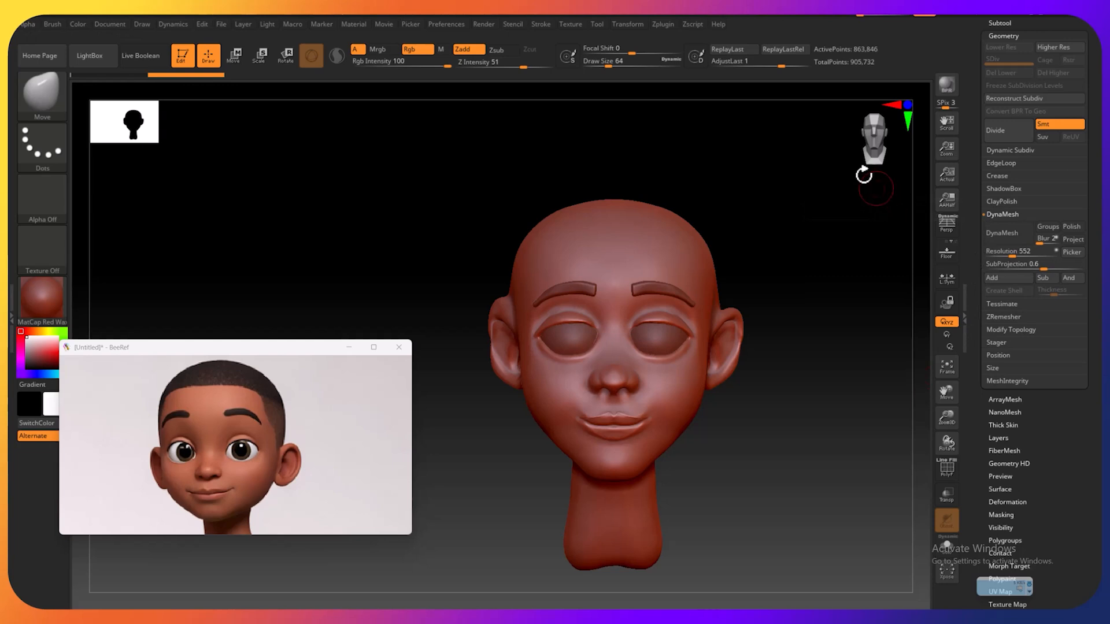
left_click(1009, 233)
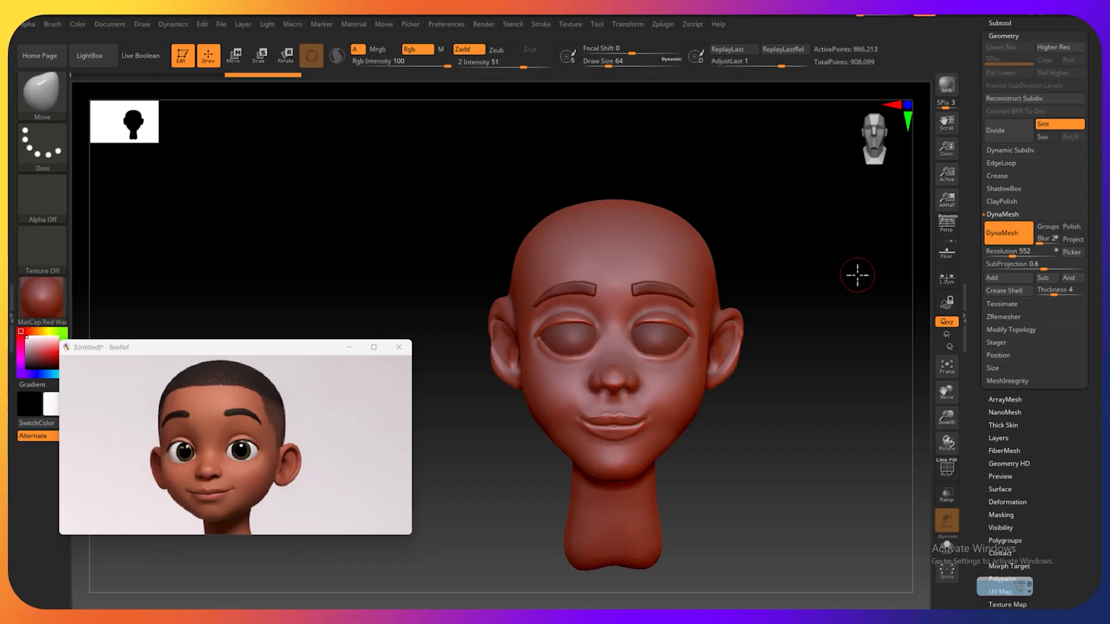
left_click_drag(857, 274, 845, 237)
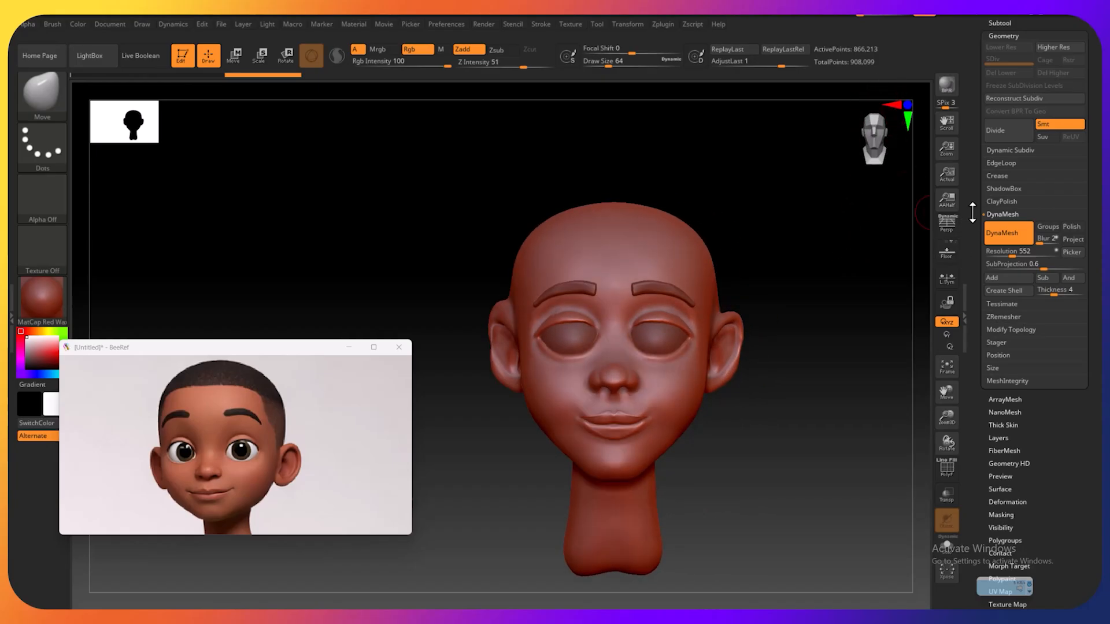
left_click_drag(972, 212, 974, 299)
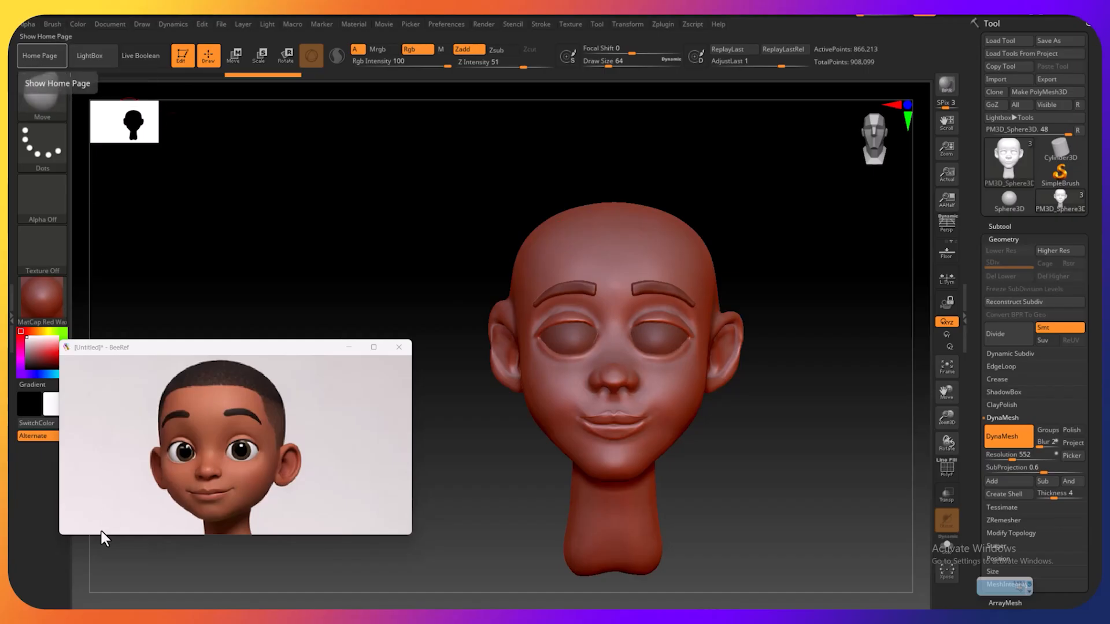
Fill the head with the SkinShade4 material using only the material channel, with the reference image moved clear of the model
left_click_drag(154, 359, 200, 407)
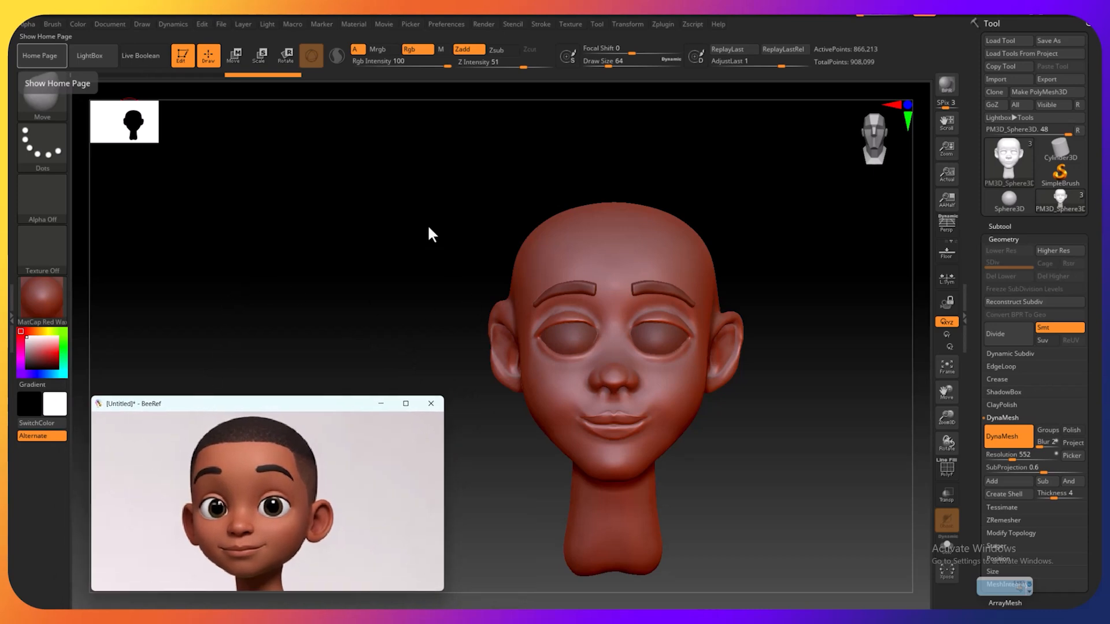
left_click(460, 51)
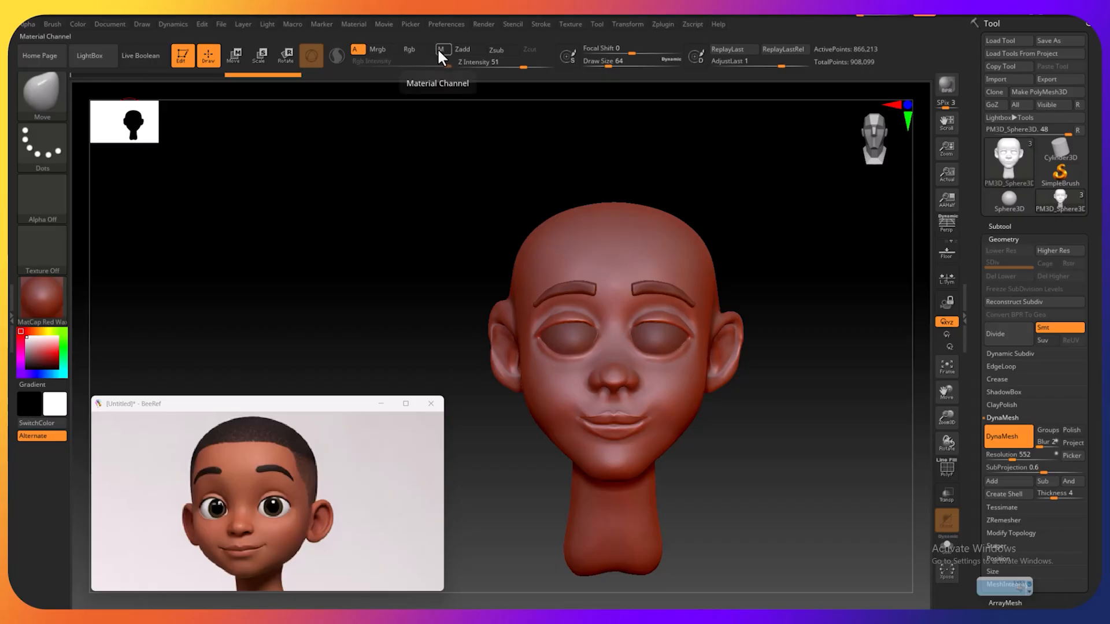
left_click(440, 49)
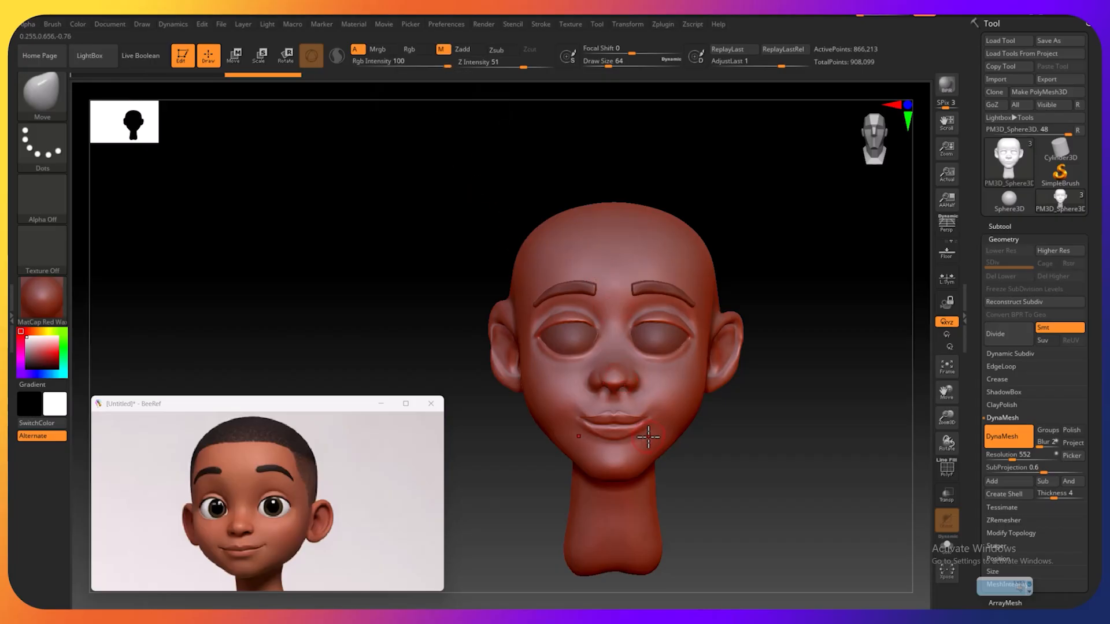
left_click(50, 303)
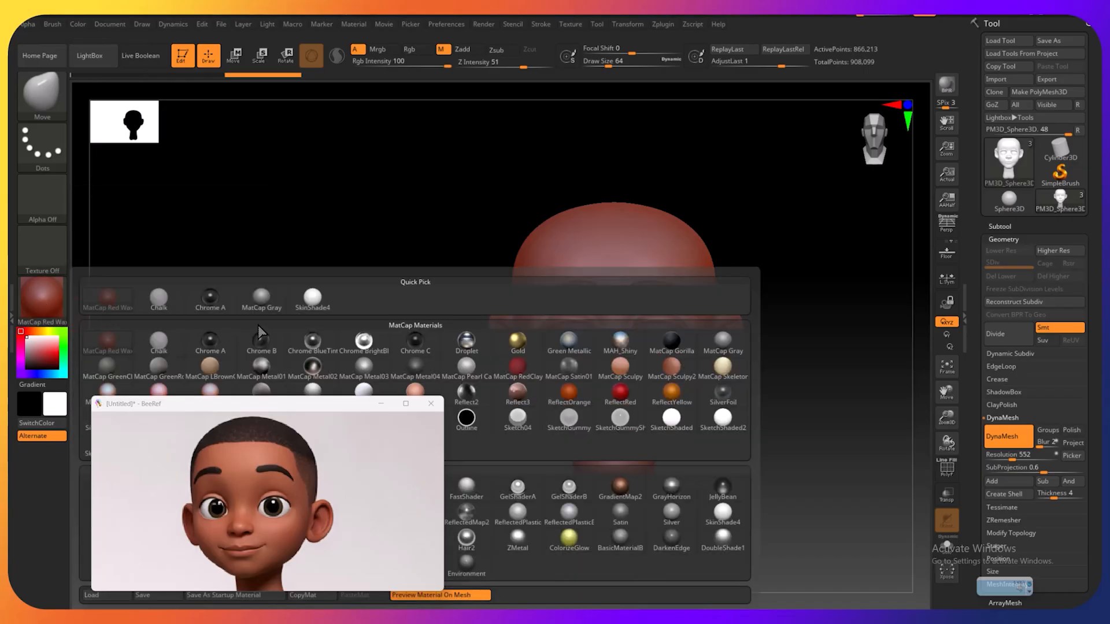
left_click(312, 297)
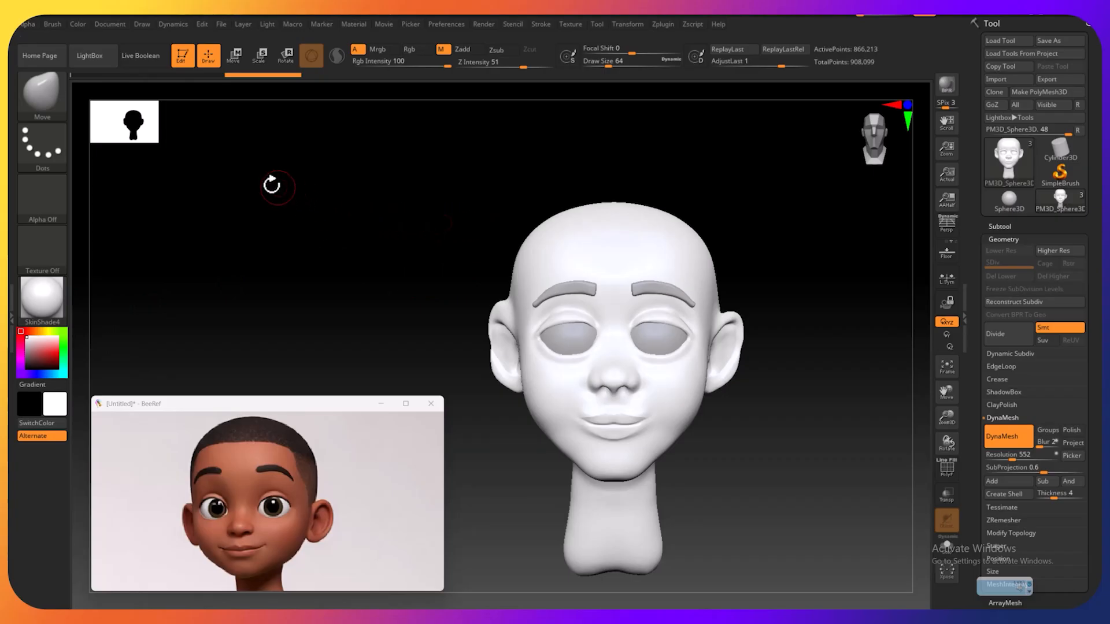
left_click(77, 25)
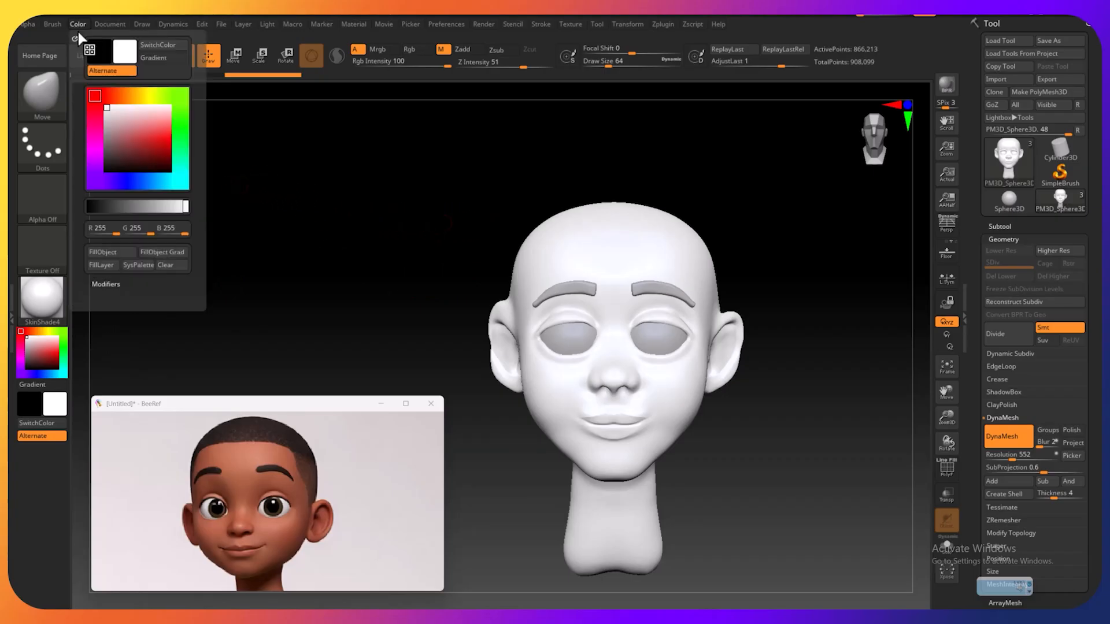
left_click(110, 252)
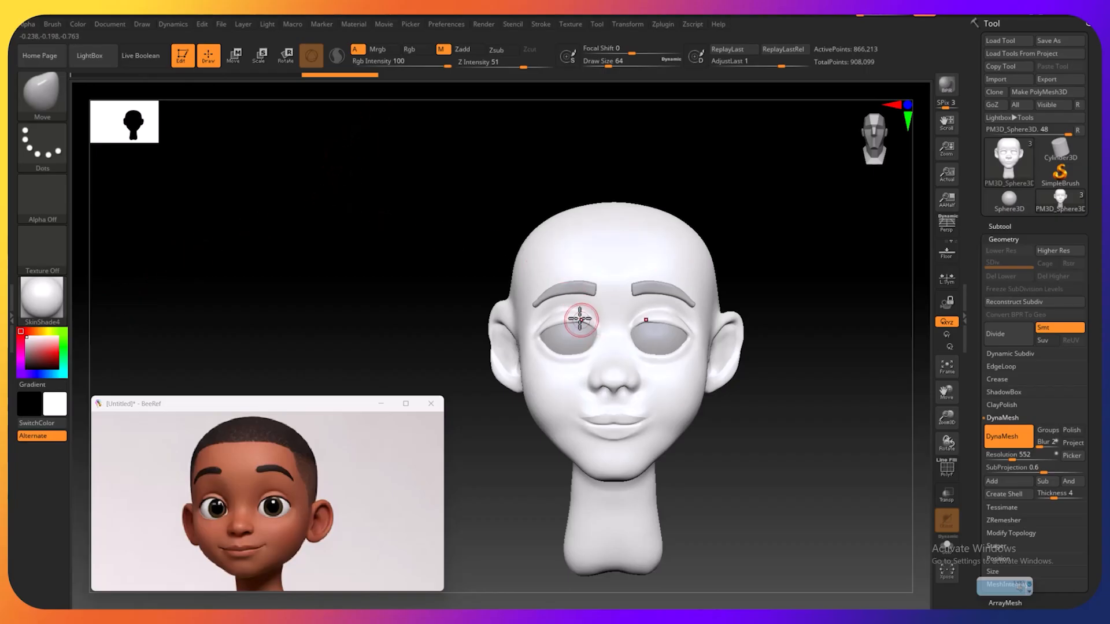
Enable Mrgb and set the main colour to a reddish orange-brown skin tone, RGB 187, 80, 40
left_click(381, 52)
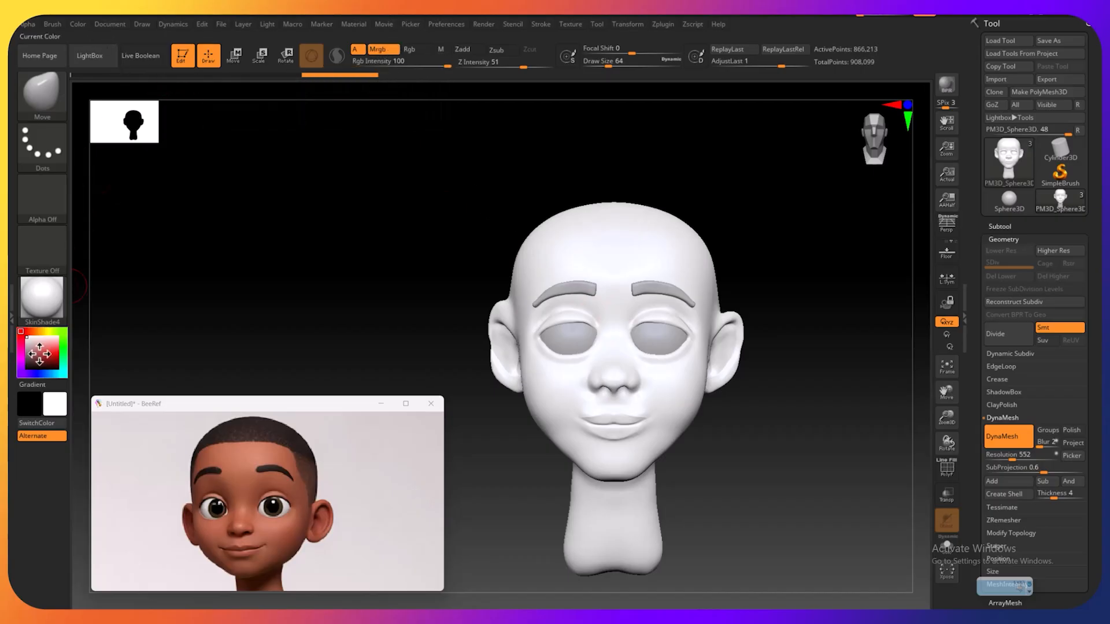
mouse_move(39, 356)
left_mouse_down()
mouse_move(34, 347)
mouse_move(38, 355)
left_mouse_up()
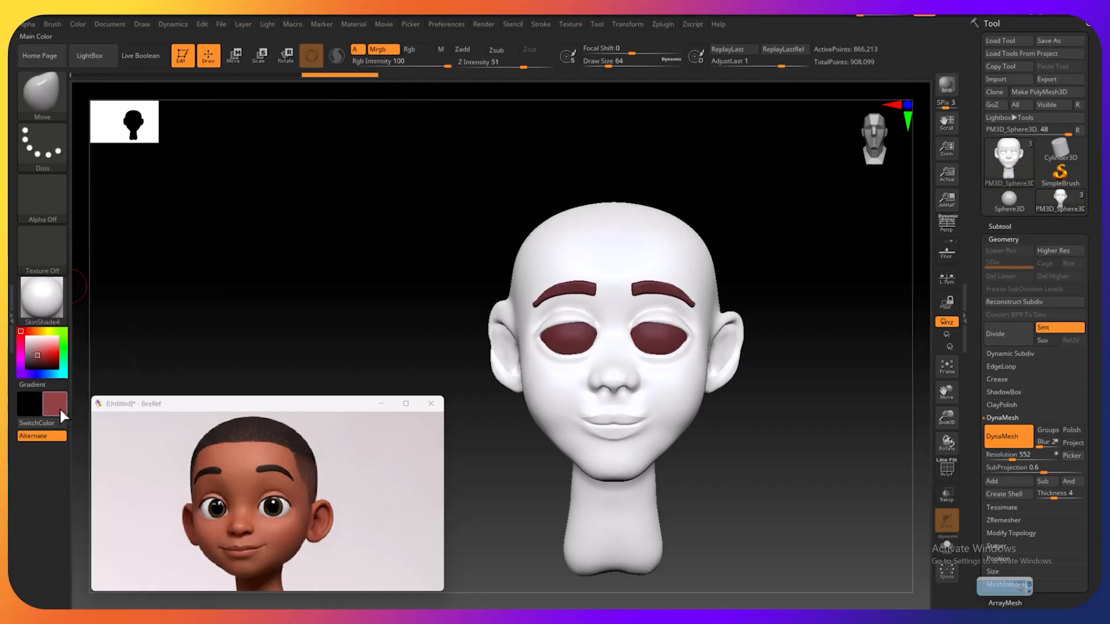
left_click(60, 409)
mouse_move(35, 316)
left_mouse_down()
mouse_move(212, 422)
mouse_move(242, 457)
left_mouse_up()
left_click(63, 399)
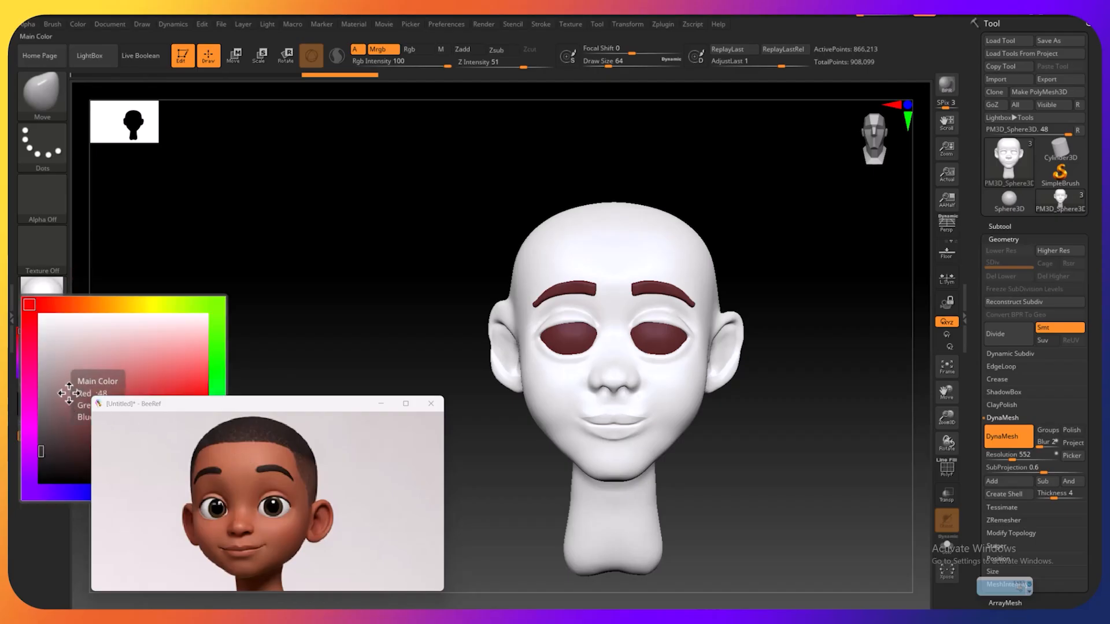
left_click(129, 378)
left_click(96, 304)
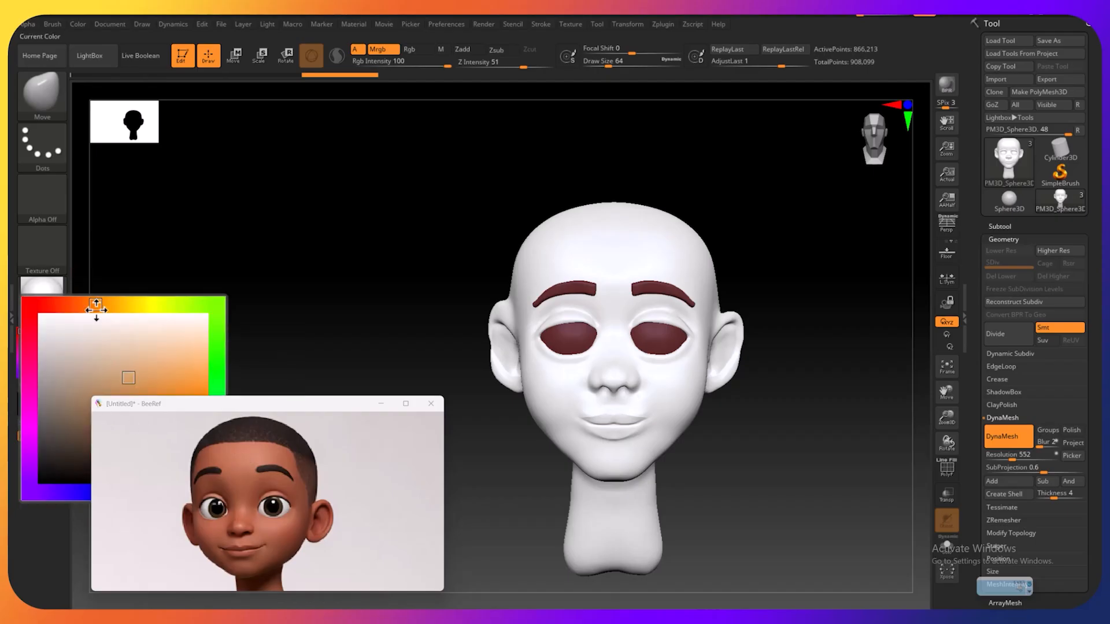
left_click_drag(217, 405, 287, 500)
left_click(126, 409)
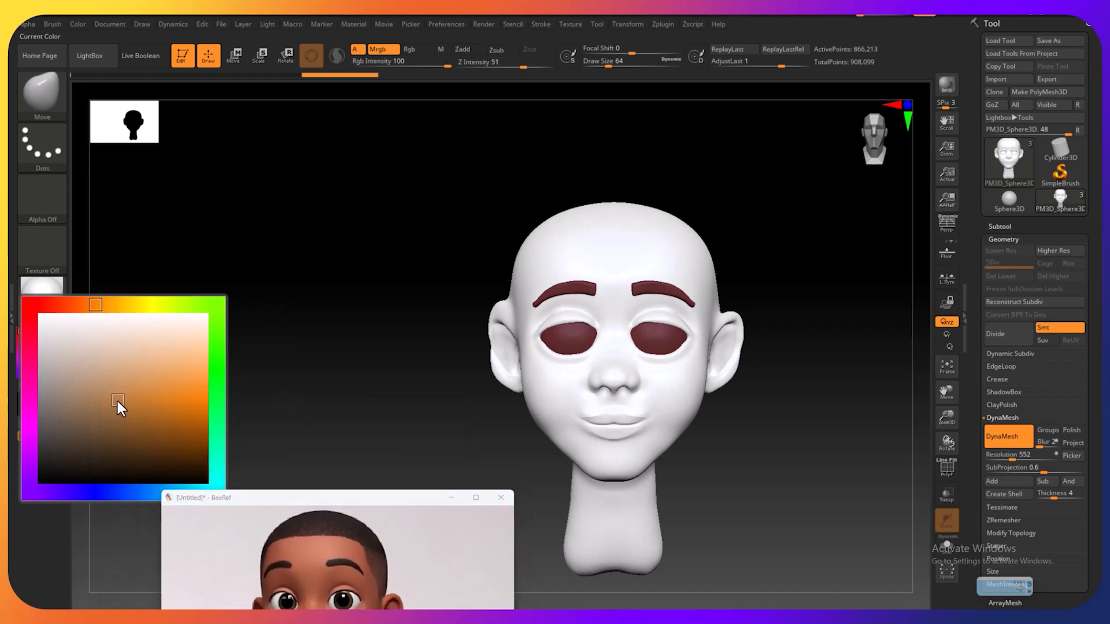
left_click(128, 422)
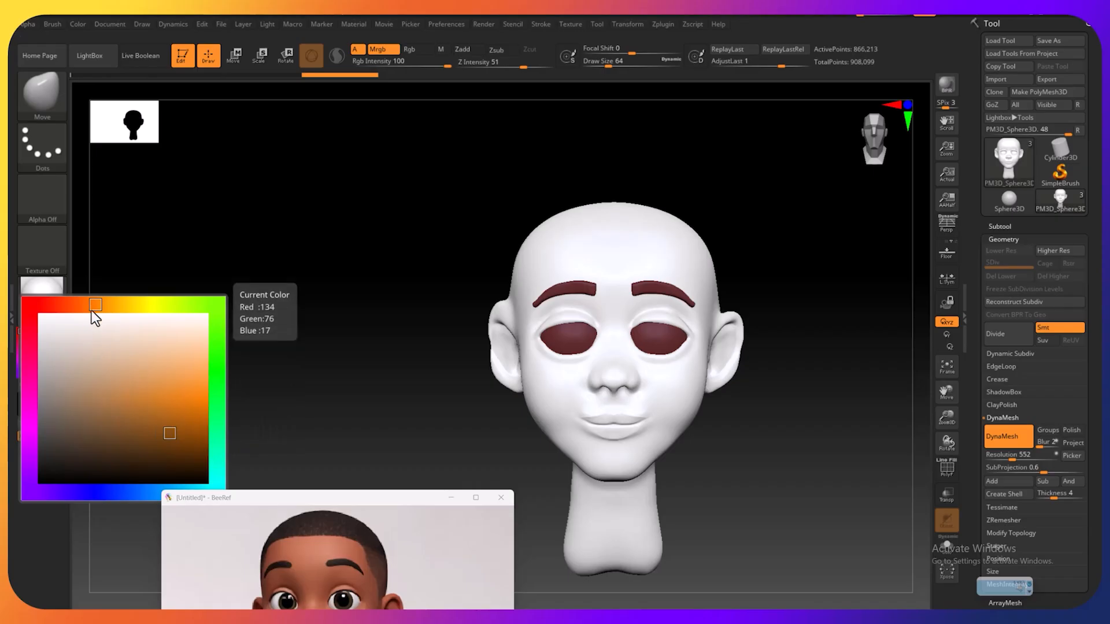
left_click_drag(91, 311, 72, 310)
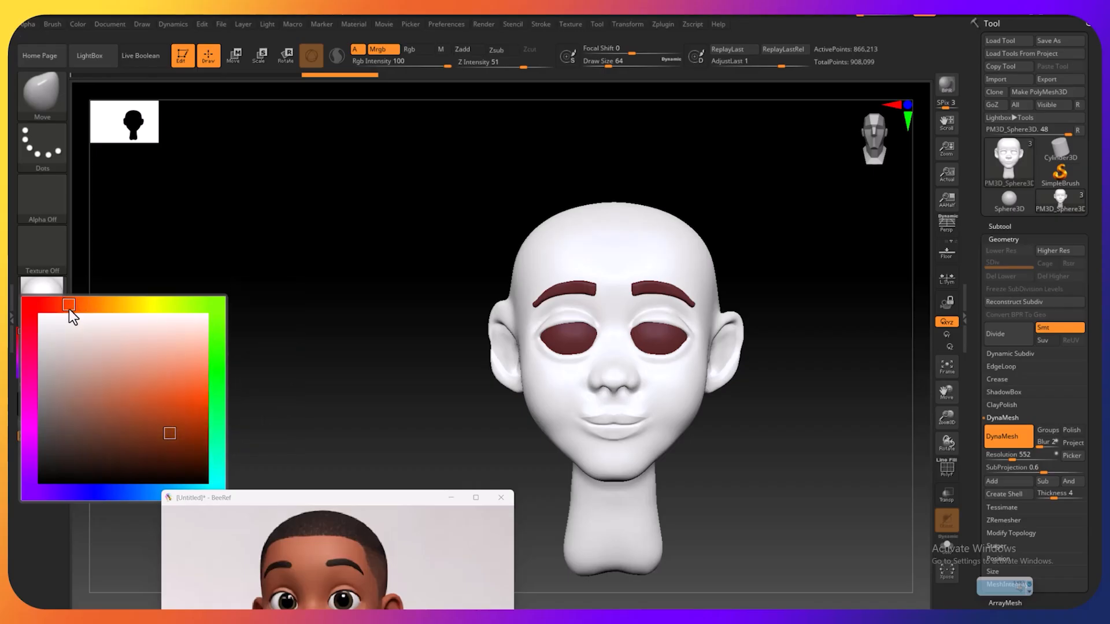
left_click(162, 433)
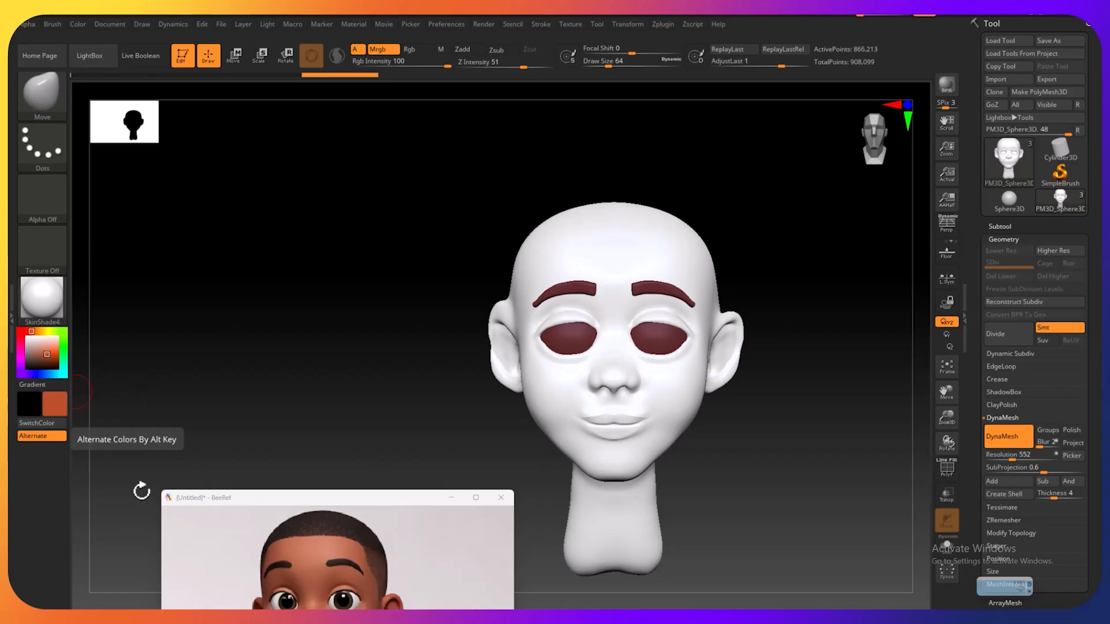
Bring the boy's face in the reference image back into view and set the secondary colour to a muted reddish brown
left_click_drag(269, 500, 251, 425)
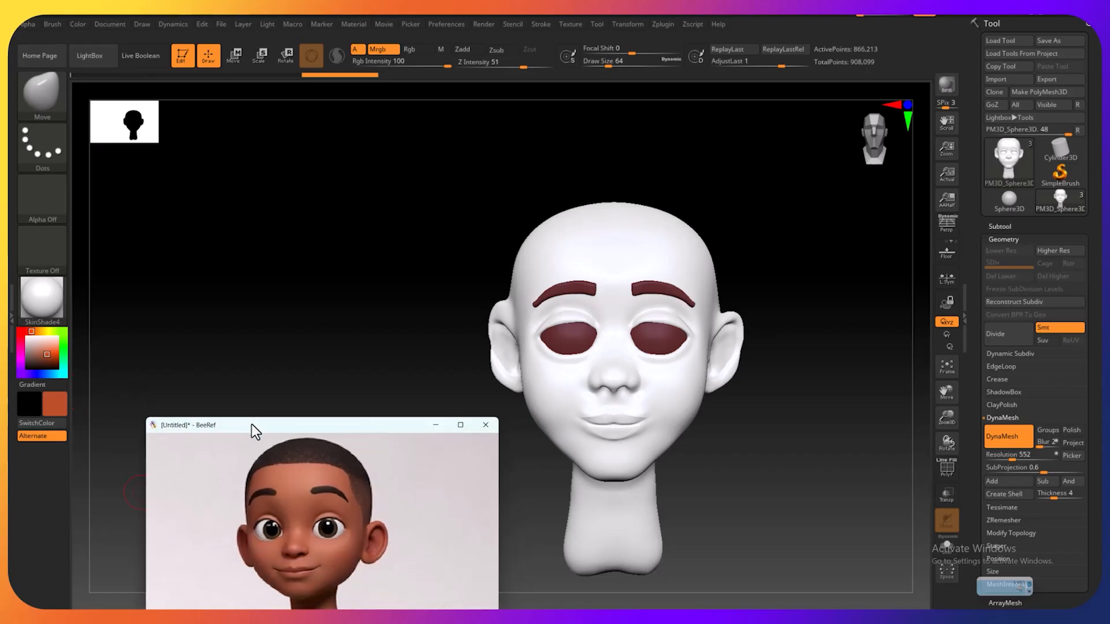
left_click(31, 398)
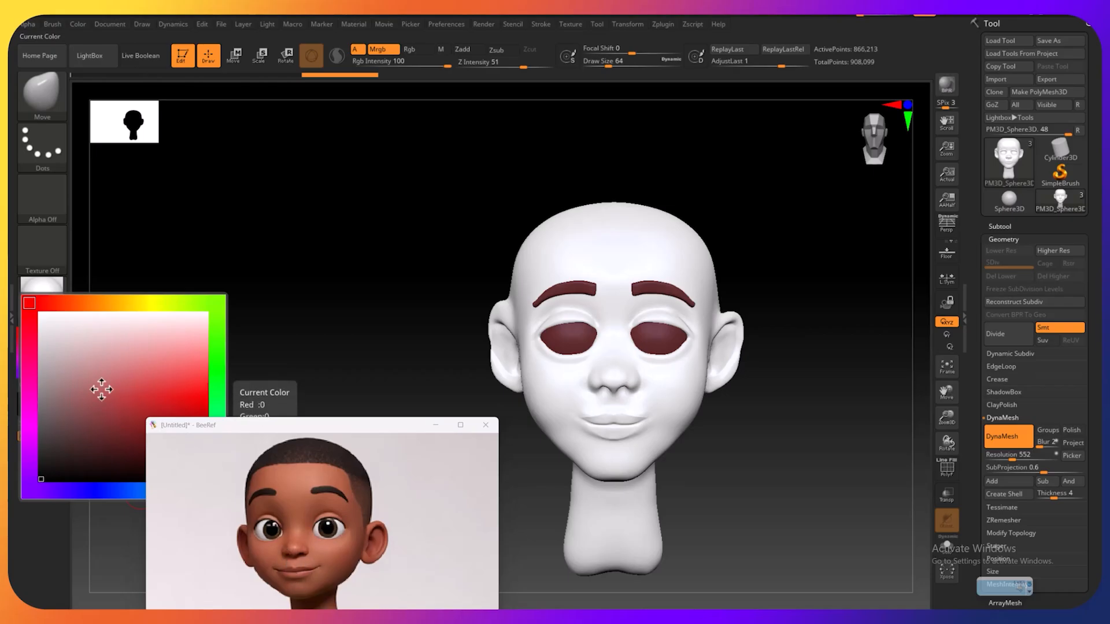
left_click(78, 306)
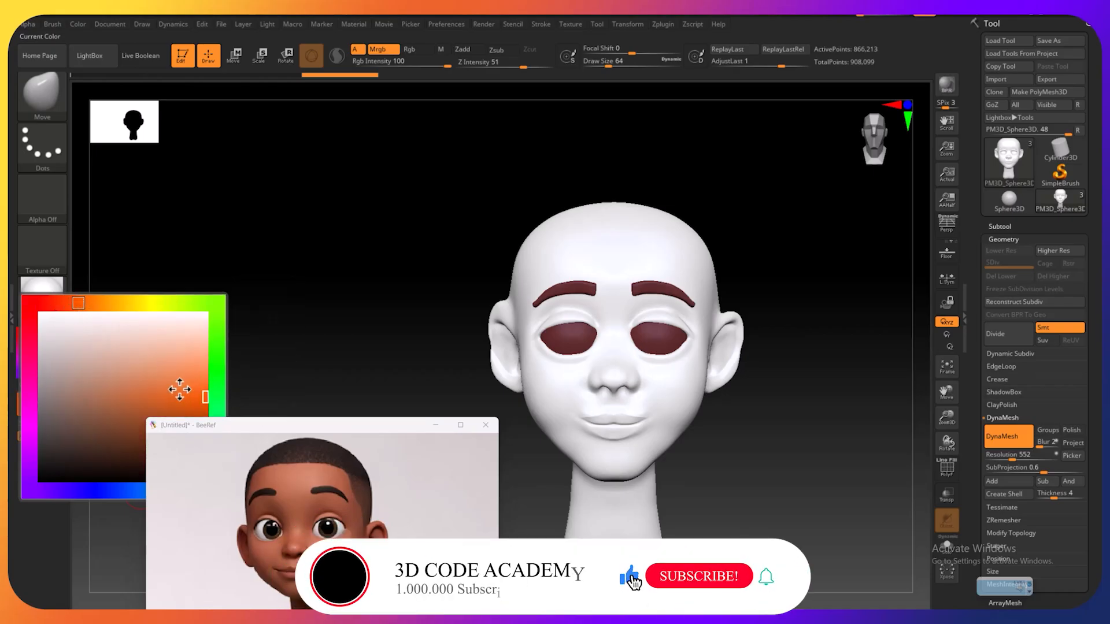
left_click(118, 417)
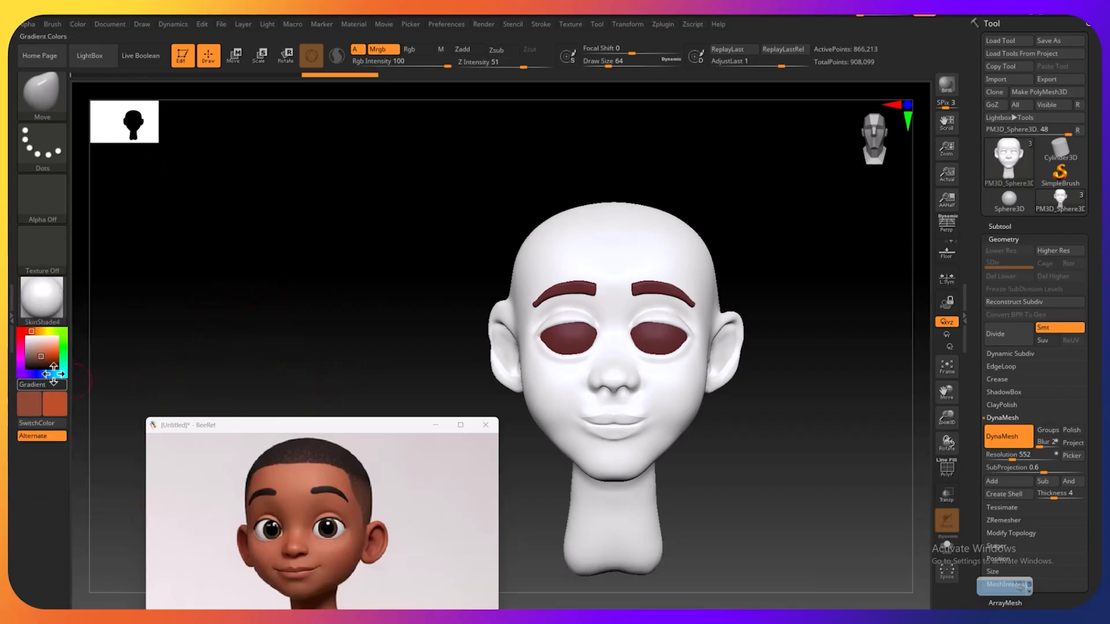
Fill the whole head object with the orange-brown main colour
mouse_move(60, 400)
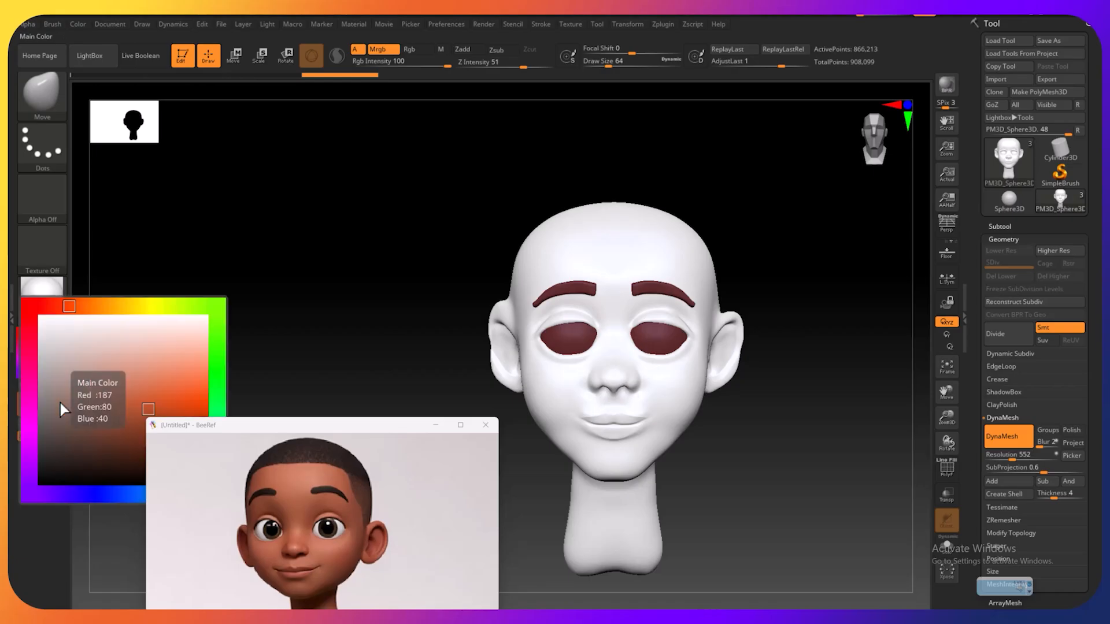
left_click(78, 24)
left_click(107, 252)
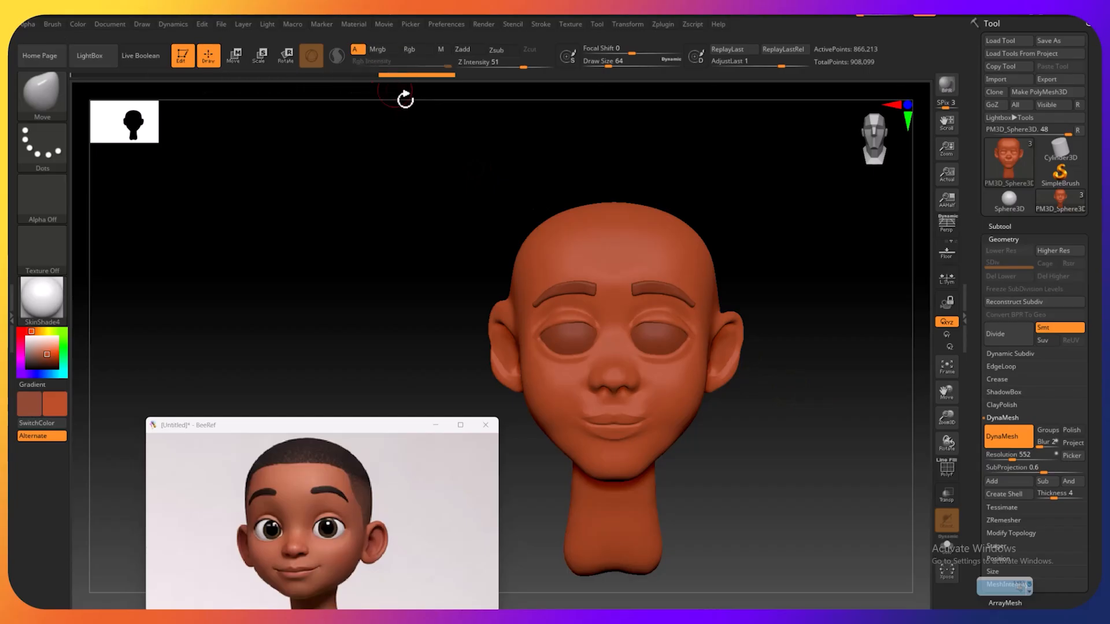
Switch painting to the Rgb channel and set the secondary colour to a light pinkish skin tone
left_click(413, 49)
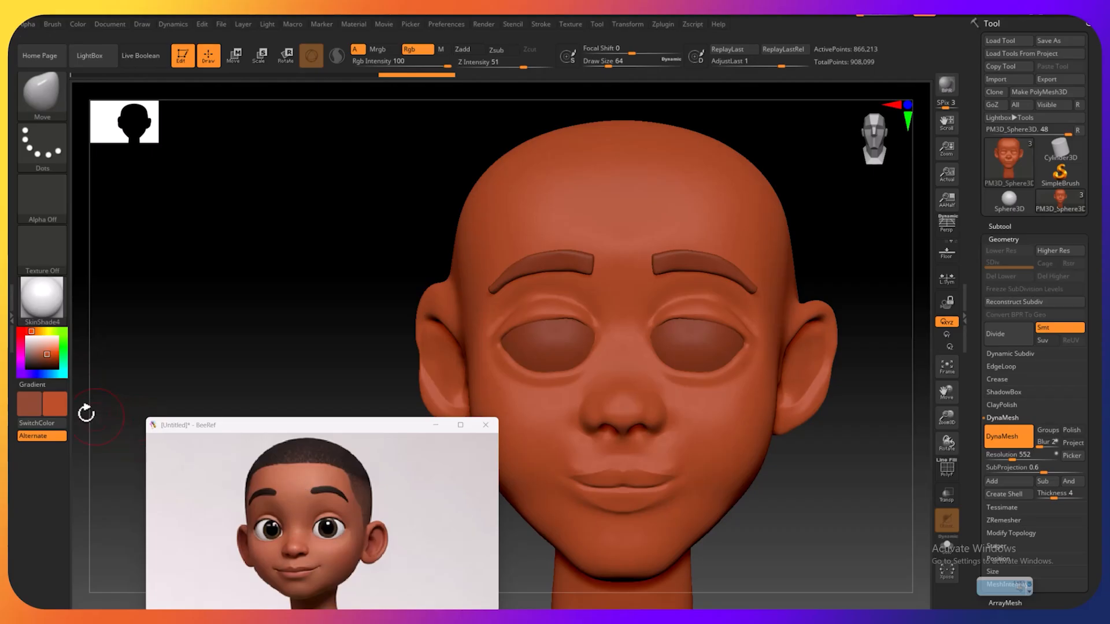
left_click(34, 398)
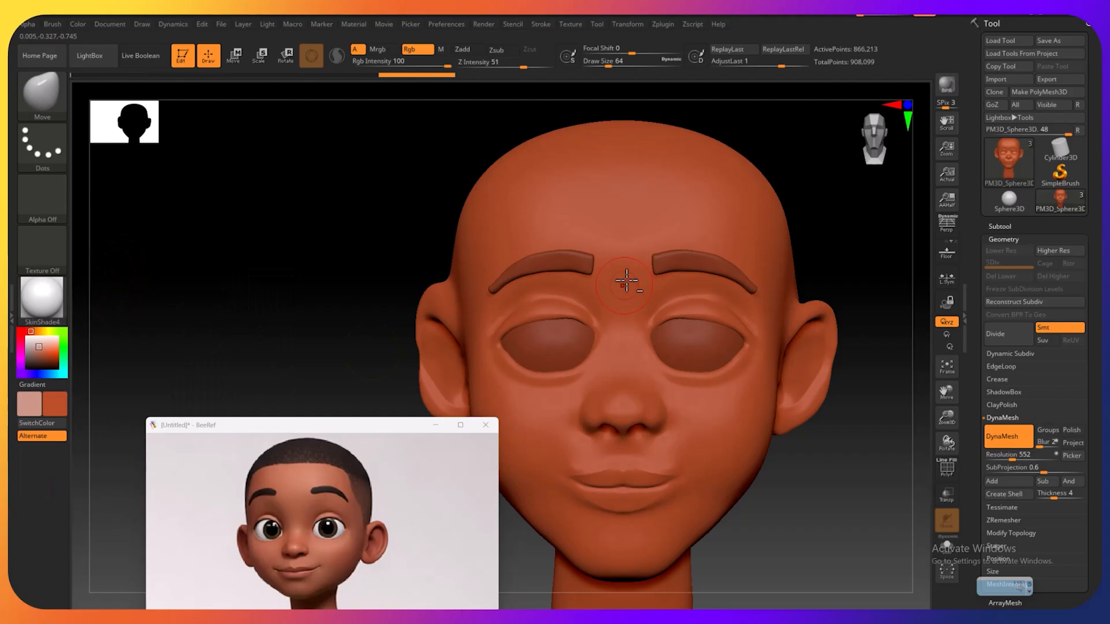
Set up the Standard brush with the Spray stroke and Alpha 43, painting Rgb colour only with Zadd off
left_click_drag(624, 224, 622, 245, "alt")
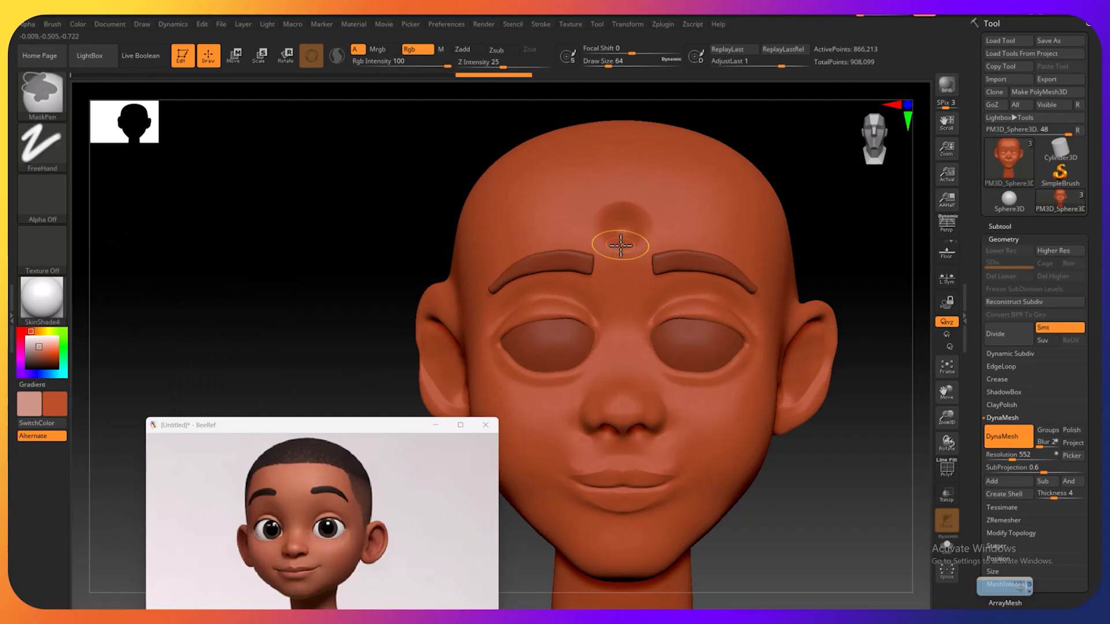
key("ctrl+z")
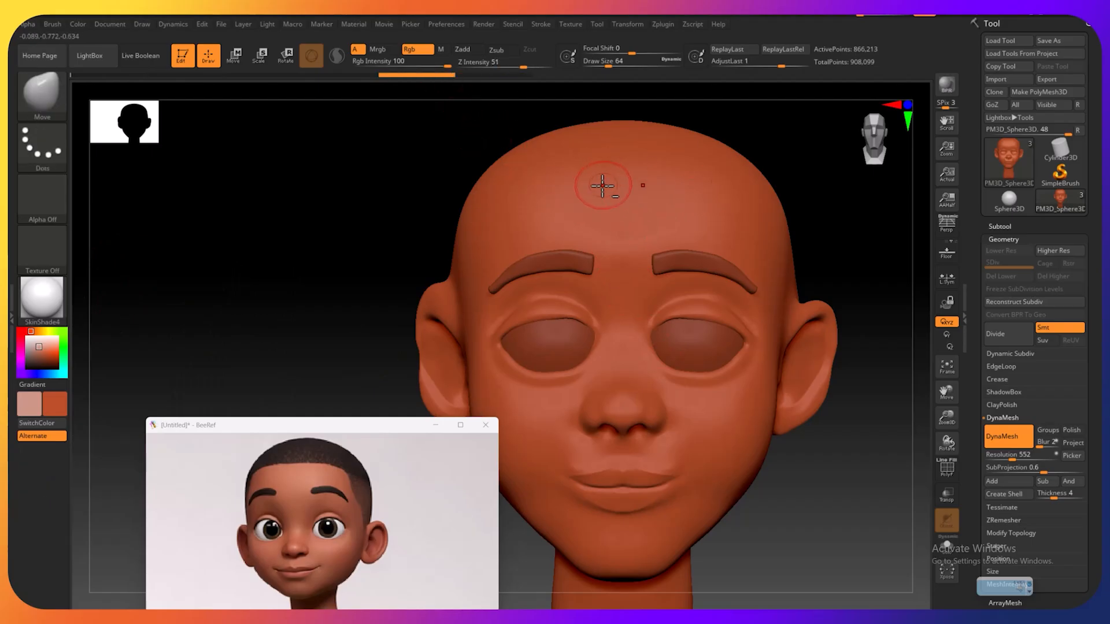
left_click(42, 93)
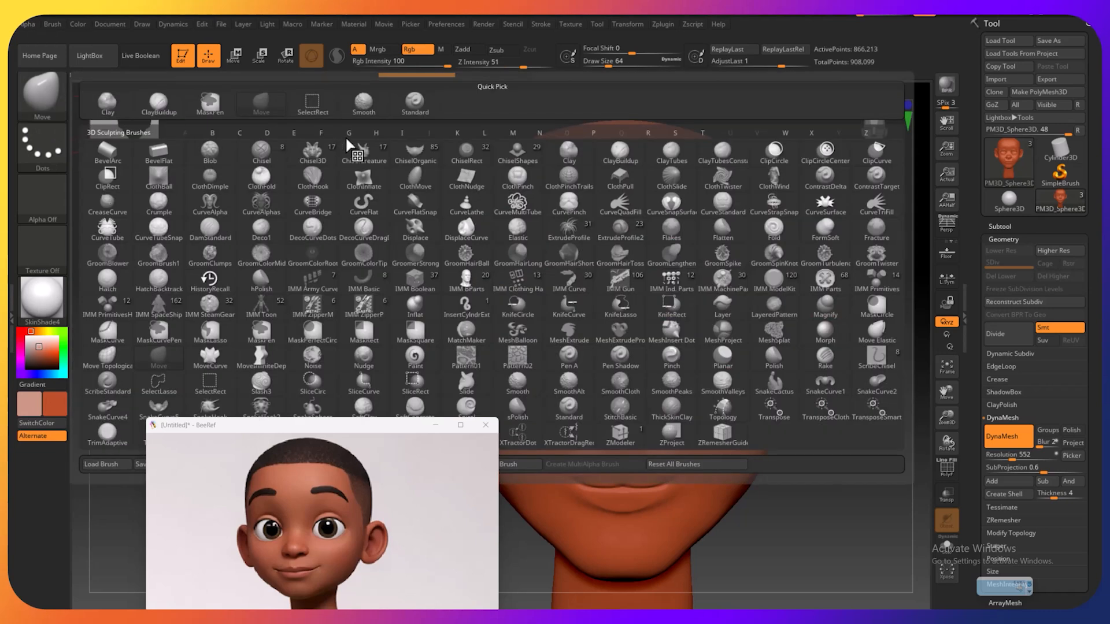
left_click(415, 103)
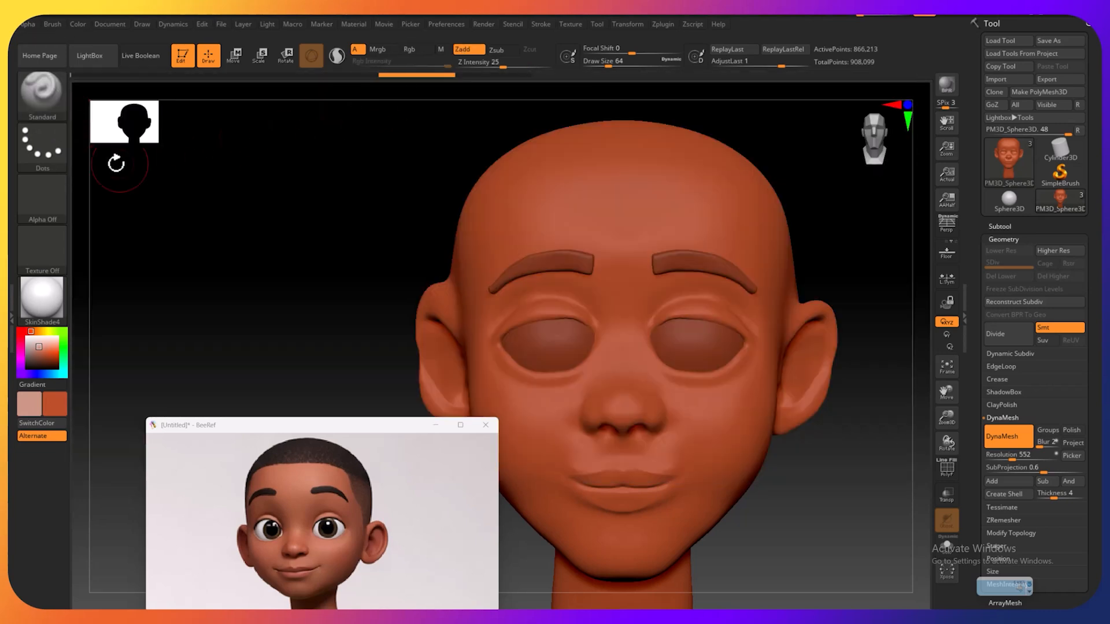
left_click(45, 148)
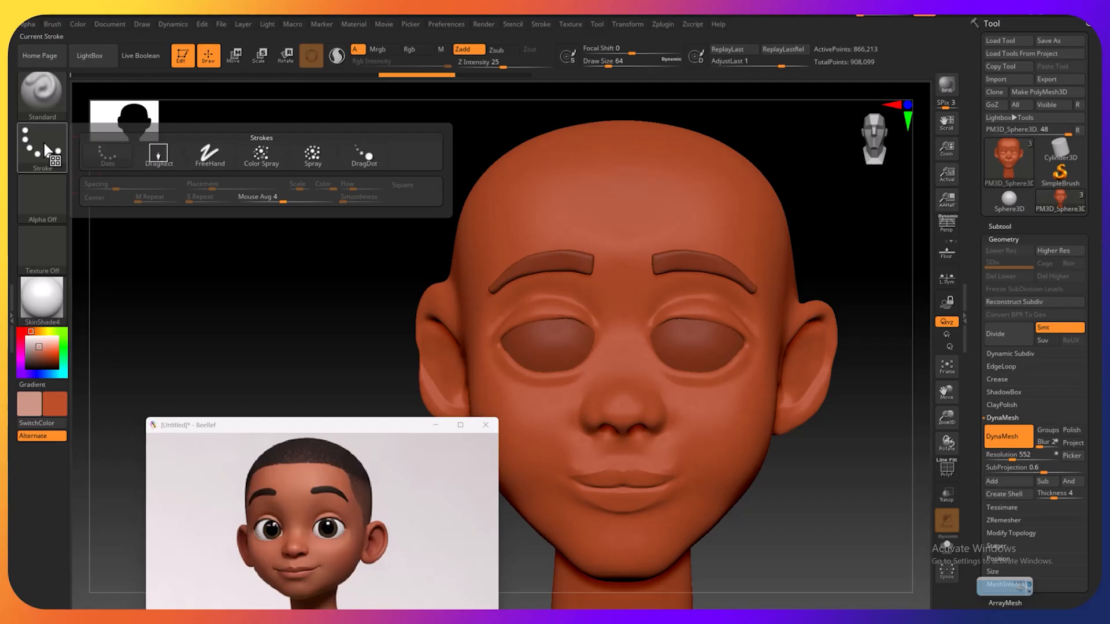
left_click(312, 163)
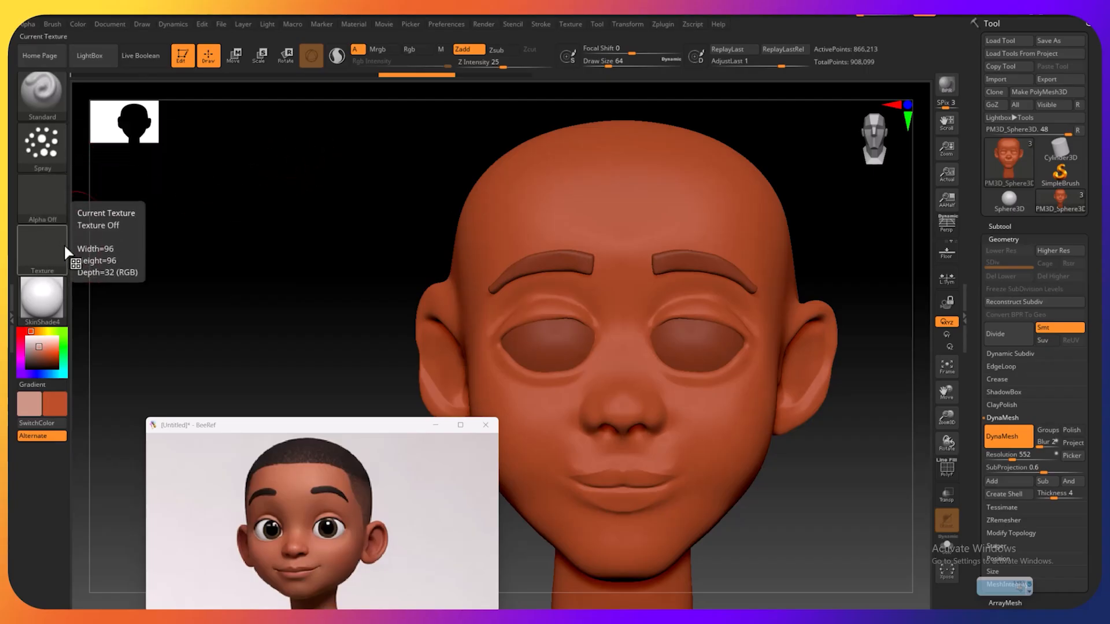
left_click(42, 211)
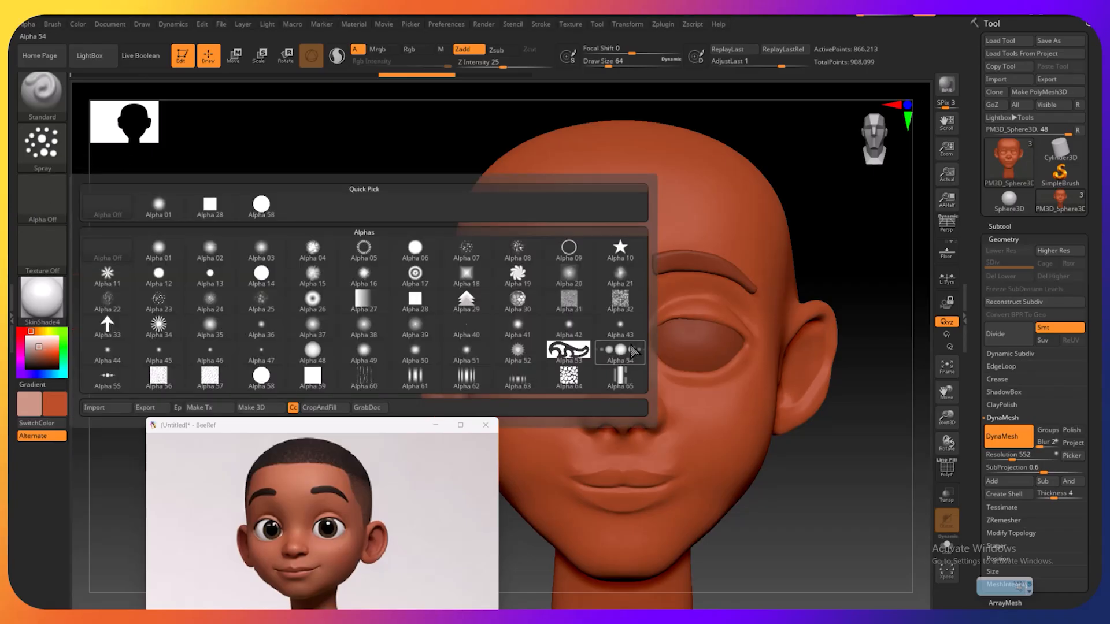
left_click(621, 330)
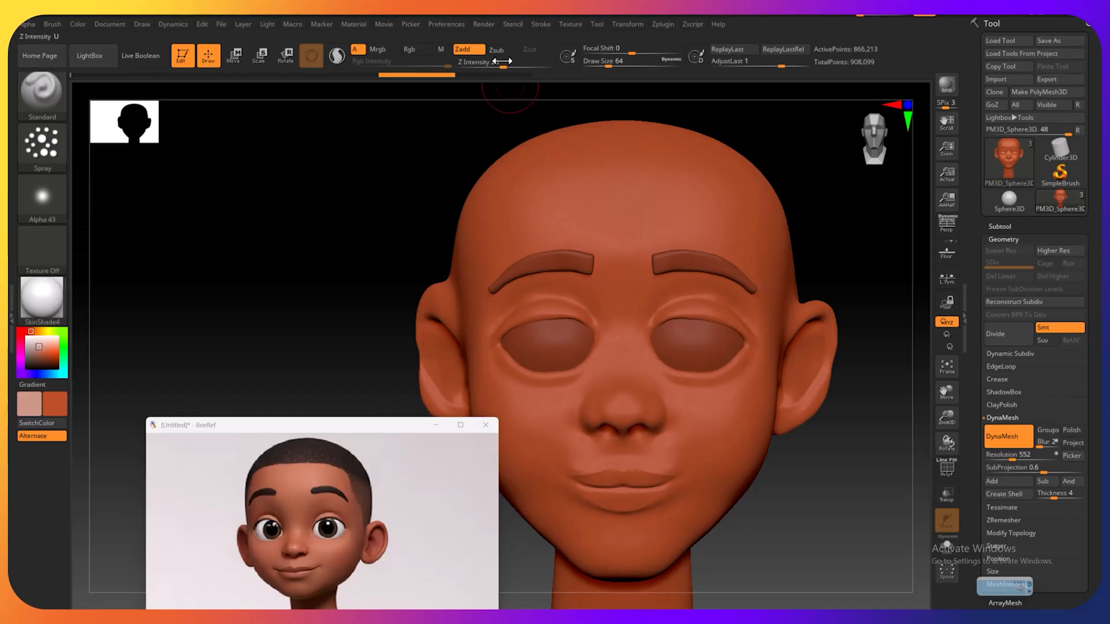
left_click(467, 50)
left_click(409, 49)
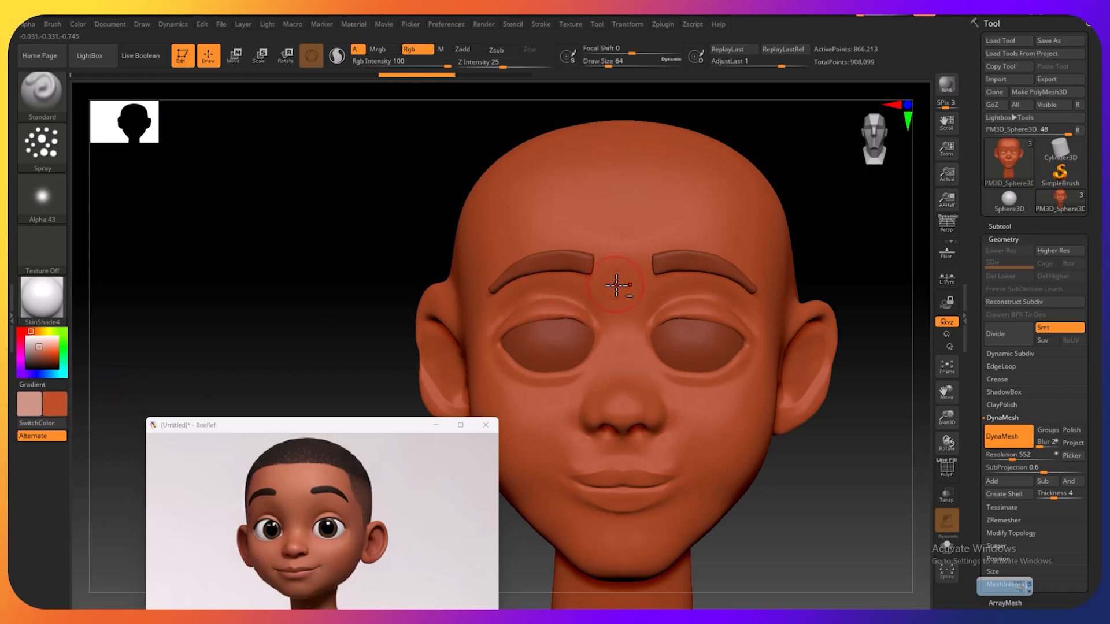
left_click_drag(619, 285, 619, 293)
key("ctrl+z")
mouse_move(605, 216)
left_mouse_down()
mouse_move(604, 228)
mouse_move(585, 228)
left_mouse_up()
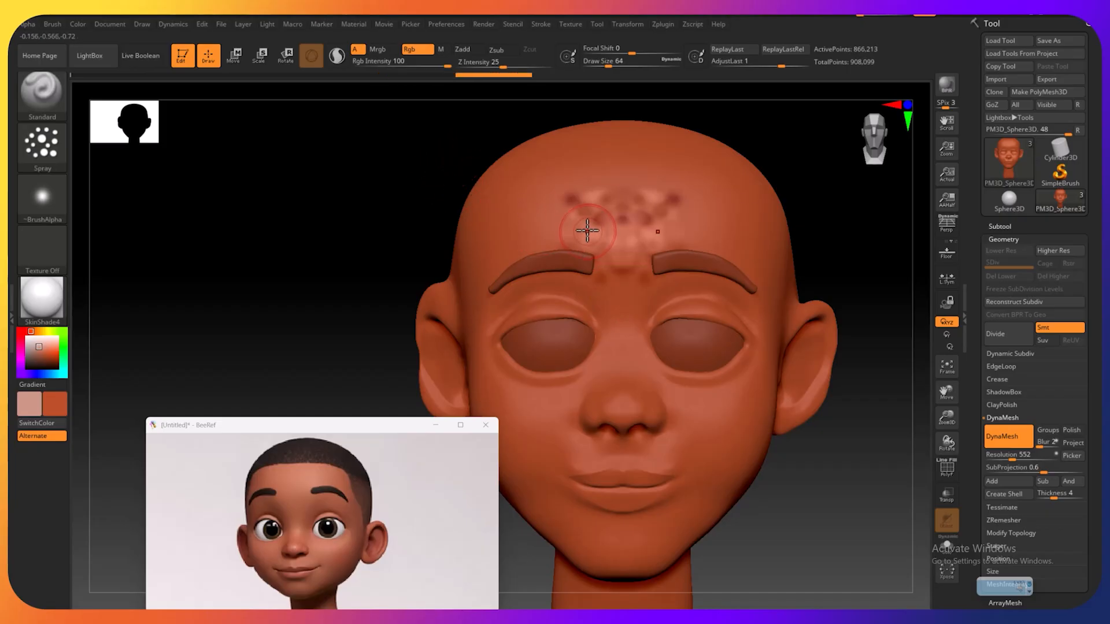
key("ctrl+z")
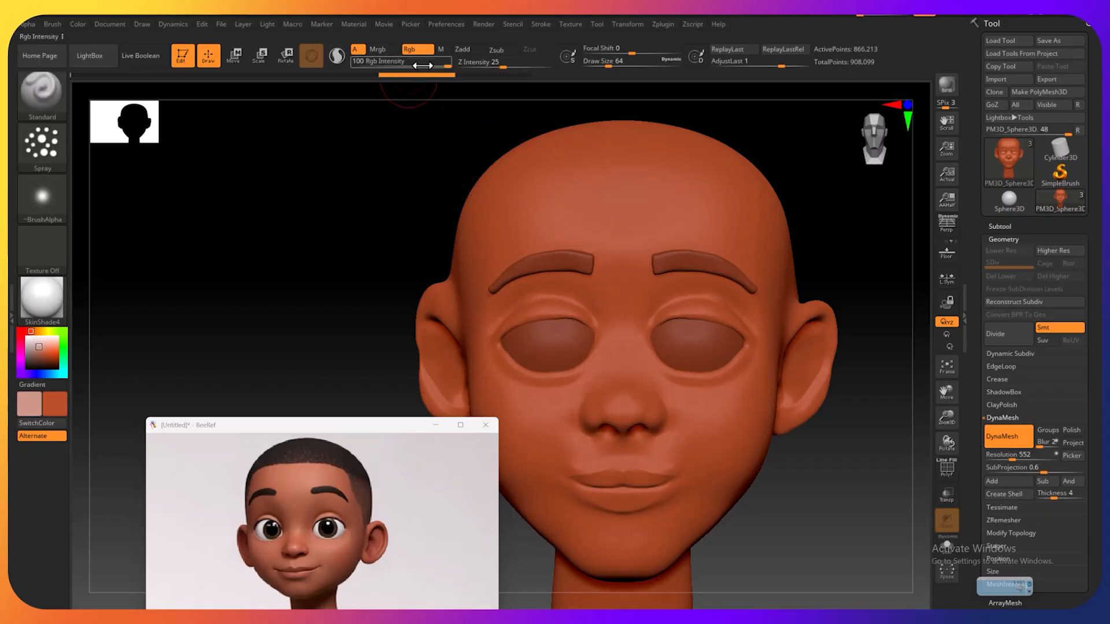
Set Rgb Intensity to 30 and Draw Size to about 20, and spray the light pinkish tone over the forehead and upper head
left_click(405, 65)
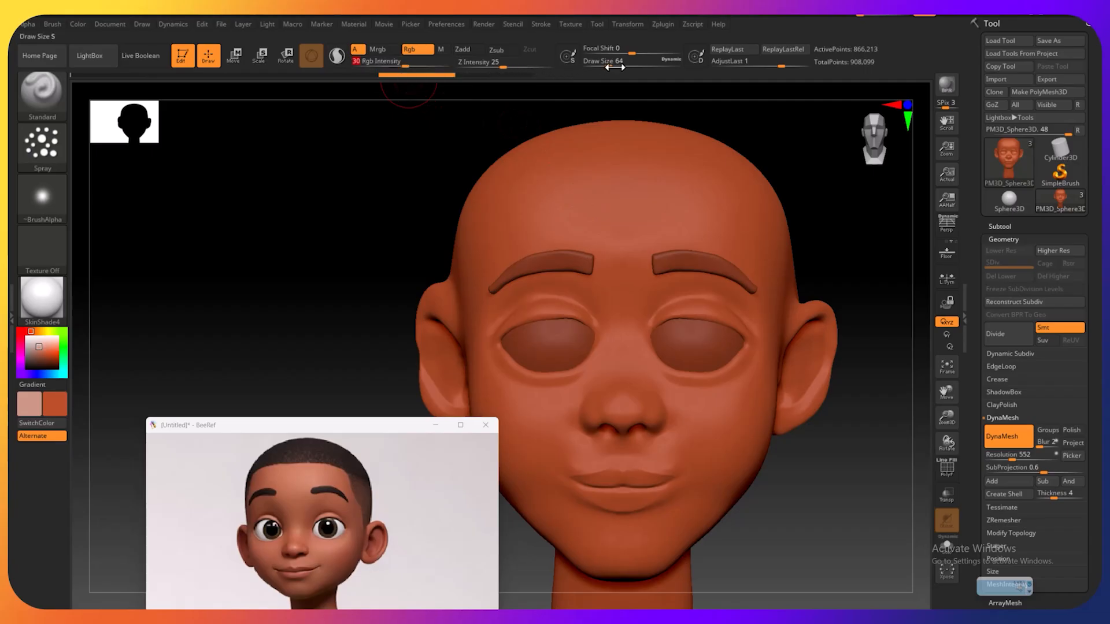
left_click_drag(608, 66, 597, 66)
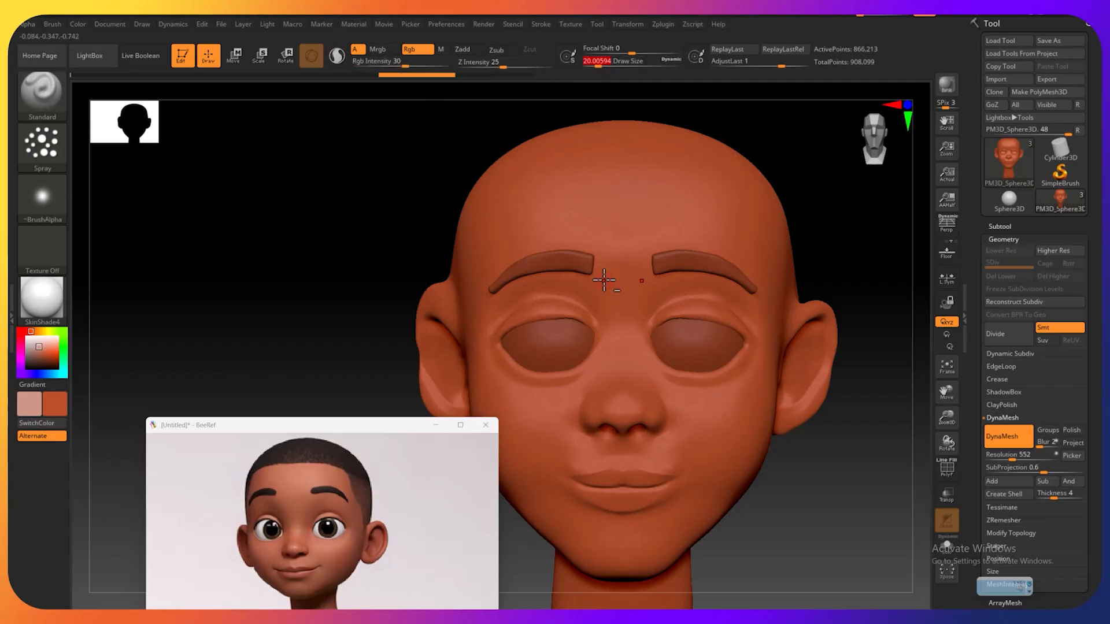
mouse_move(601, 283)
left_mouse_down()
mouse_move(547, 284)
mouse_move(518, 300)
mouse_move(491, 269)
mouse_move(514, 255)
mouse_move(545, 274)
left_mouse_up()
mouse_move(594, 243)
left_mouse_down()
mouse_move(604, 274)
mouse_move(621, 277)
mouse_move(599, 231)
mouse_move(552, 222)
mouse_move(498, 263)
left_mouse_up()
mouse_move(555, 242)
left_mouse_down()
mouse_move(614, 248)
mouse_move(577, 223)
mouse_move(531, 214)
mouse_move(501, 235)
mouse_move(478, 307)
mouse_move(535, 255)
mouse_move(642, 293)
mouse_move(624, 223)
mouse_move(558, 202)
mouse_move(469, 237)
mouse_move(512, 211)
mouse_move(615, 193)
mouse_move(649, 206)
mouse_move(529, 185)
mouse_move(494, 224)
mouse_move(557, 211)
mouse_move(485, 222)
mouse_move(514, 185)
mouse_move(579, 173)
mouse_move(630, 195)
mouse_move(568, 200)
left_mouse_up()
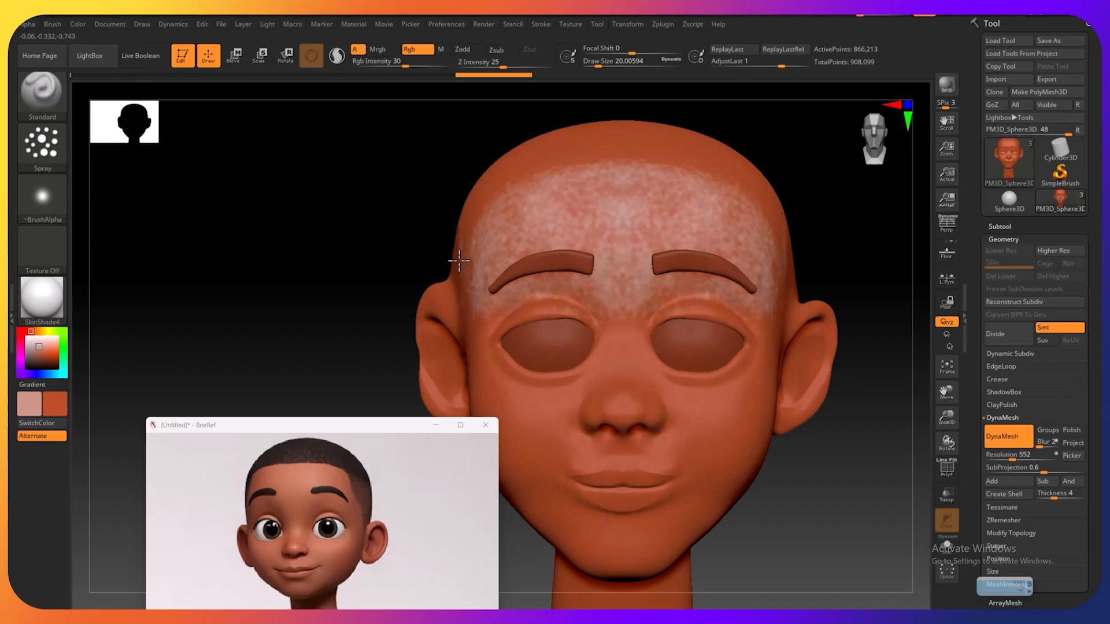
mouse_move(459, 261)
left_mouse_down()
mouse_move(492, 191)
mouse_move(571, 152)
mouse_move(548, 158)
mouse_move(621, 158)
mouse_move(621, 139)
mouse_move(640, 128)
mouse_move(543, 143)
left_mouse_up()
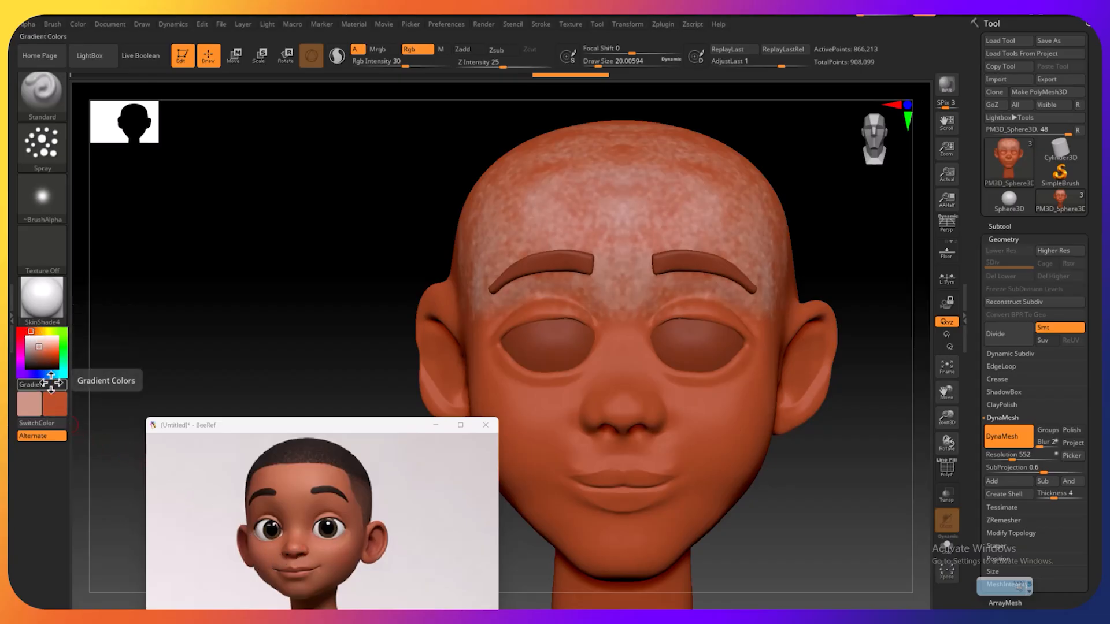
Set the main colour to a deep red and lower Rgb Intensity to 18
left_click(55, 404)
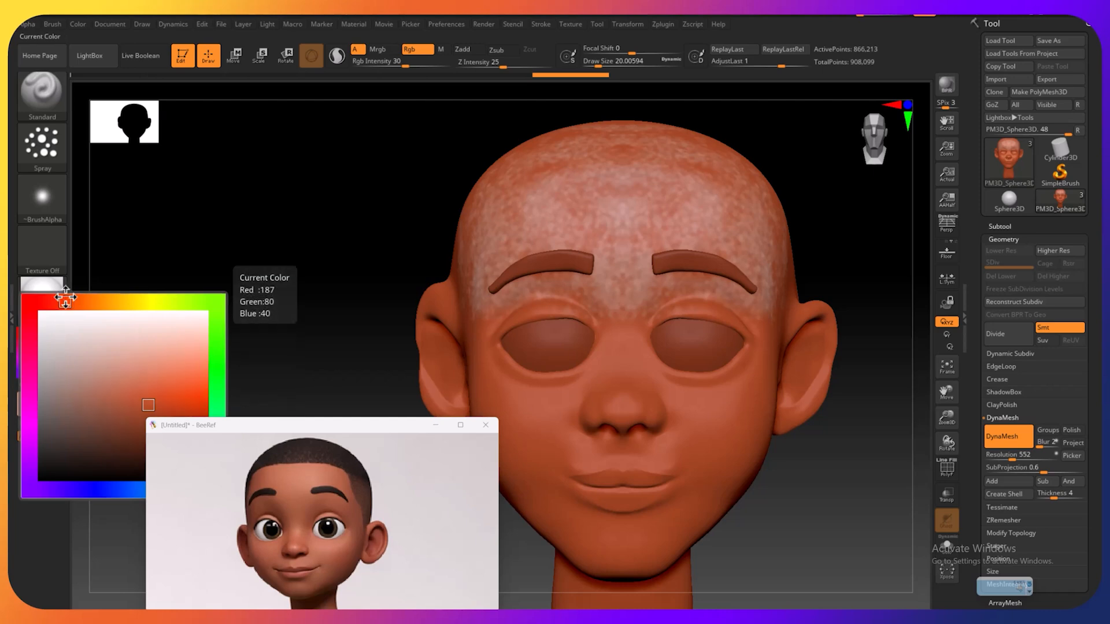
left_click_drag(62, 297, 43, 299)
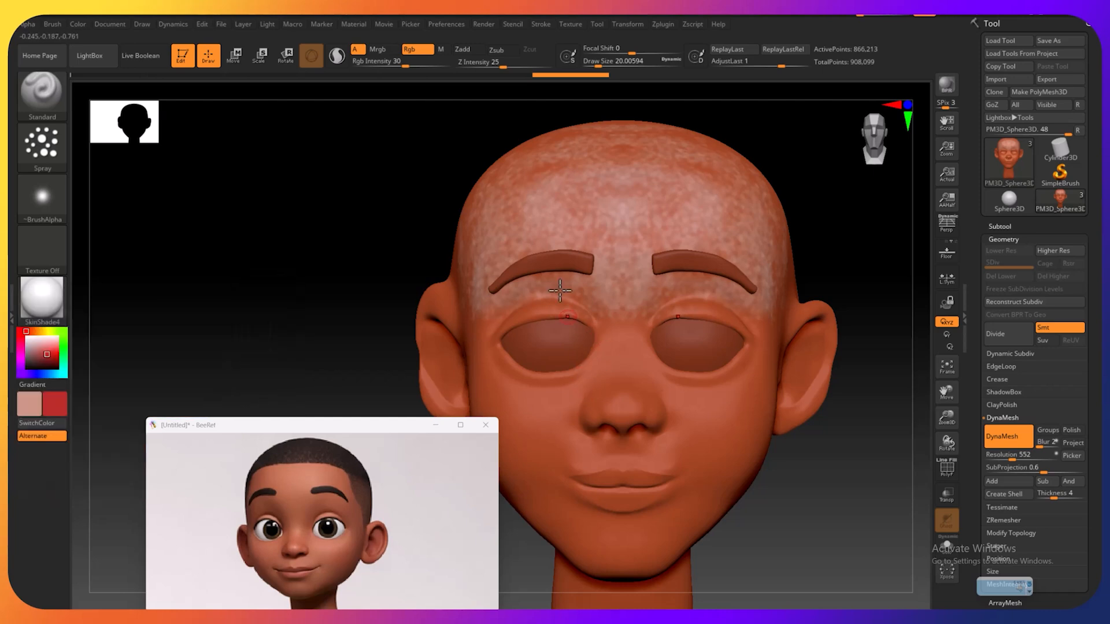
left_click_drag(406, 66, 393, 68)
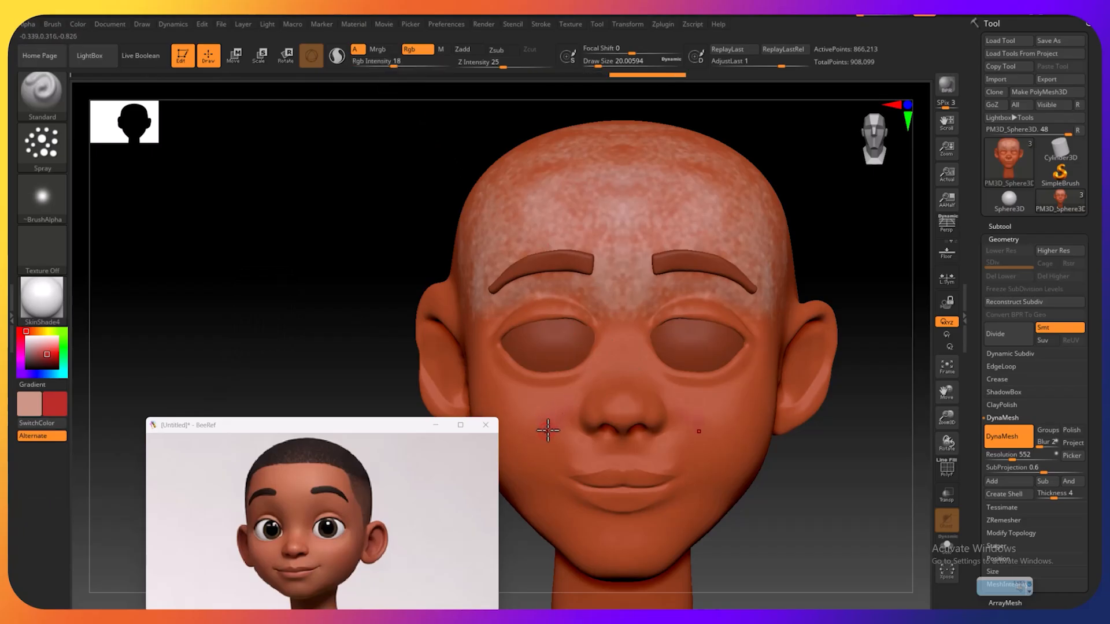
Enlarge the brush to a Draw Size of about 36 and spray red blush over the cheeks and the inside of the ears
key("]")
left_click_drag(553, 424, 532, 414)
mouse_move(549, 460)
left_mouse_down()
mouse_move(518, 389)
mouse_move(523, 414)
left_mouse_up()
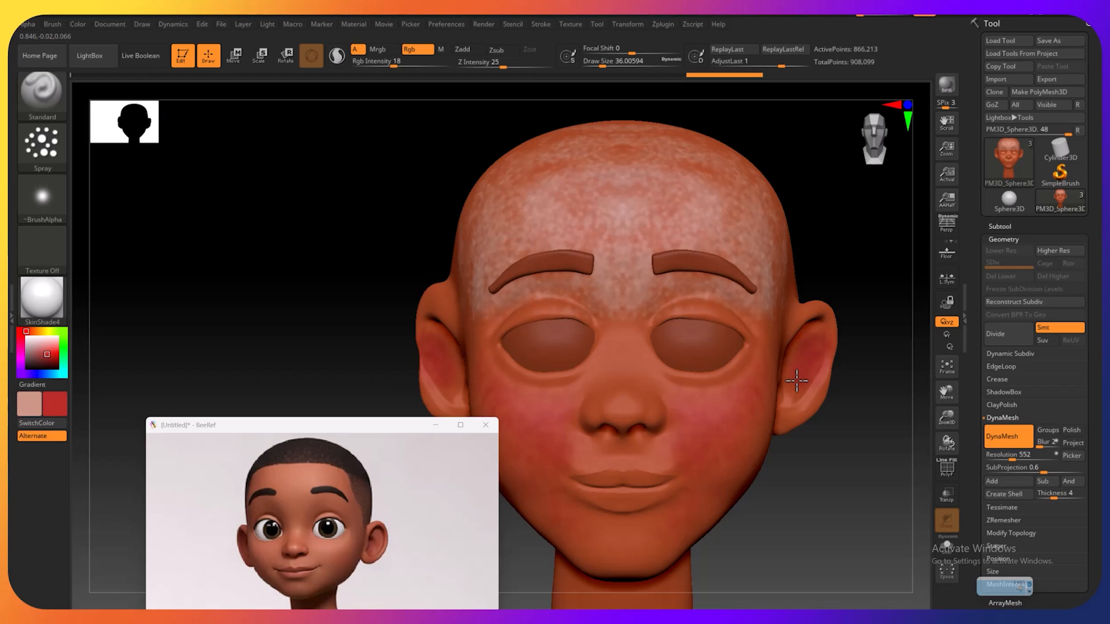
left_click_drag(801, 357, 794, 383)
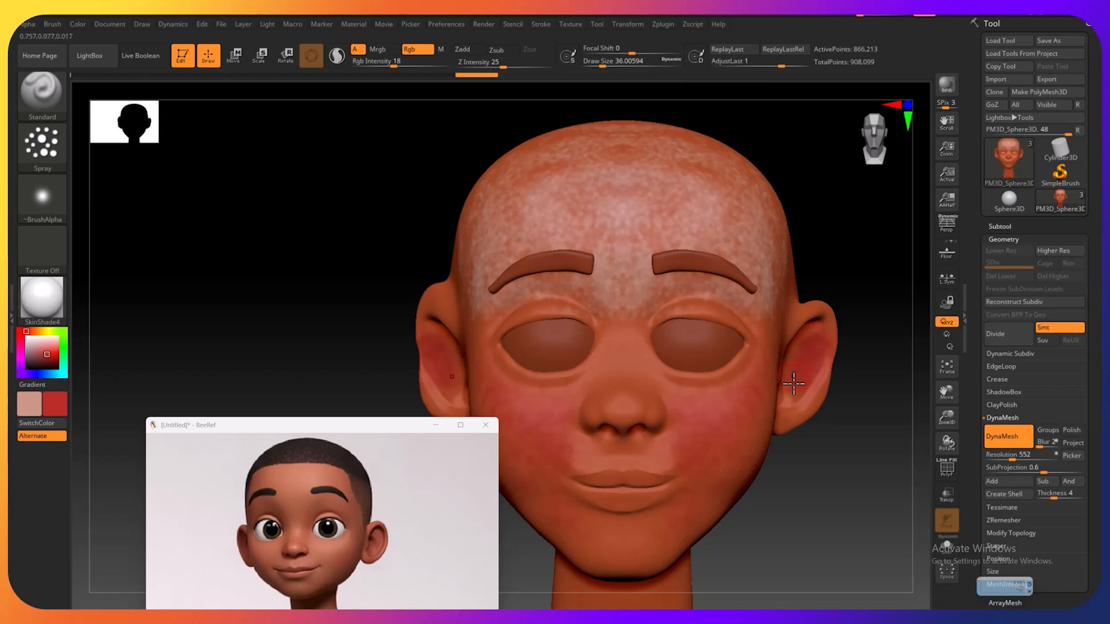
left_click_drag(847, 480, 823, 460)
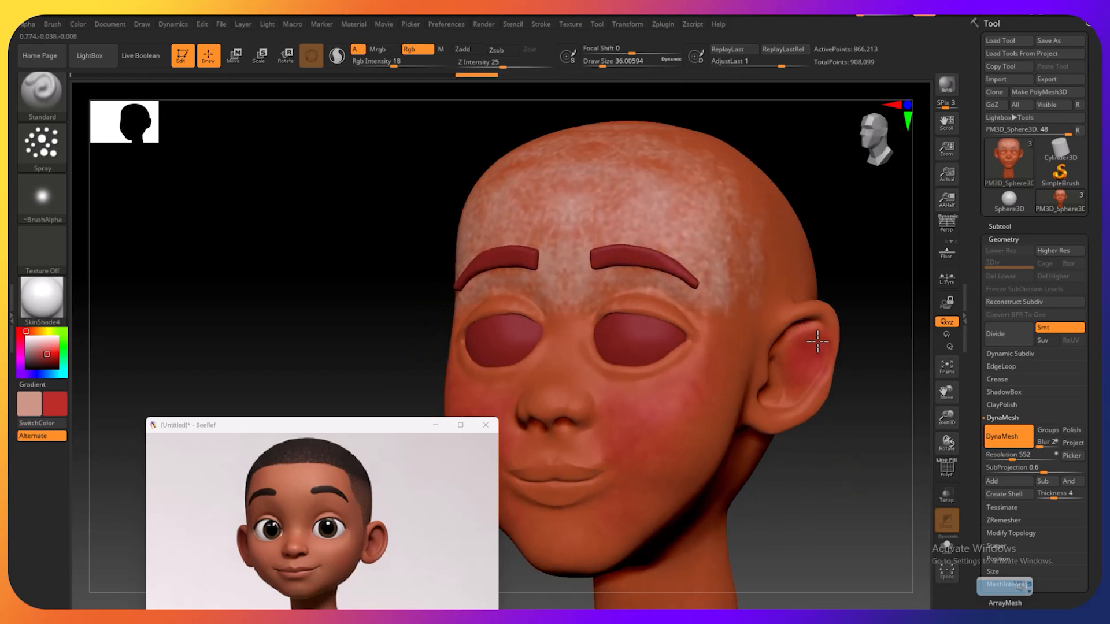
left_click_drag(817, 341, 814, 346)
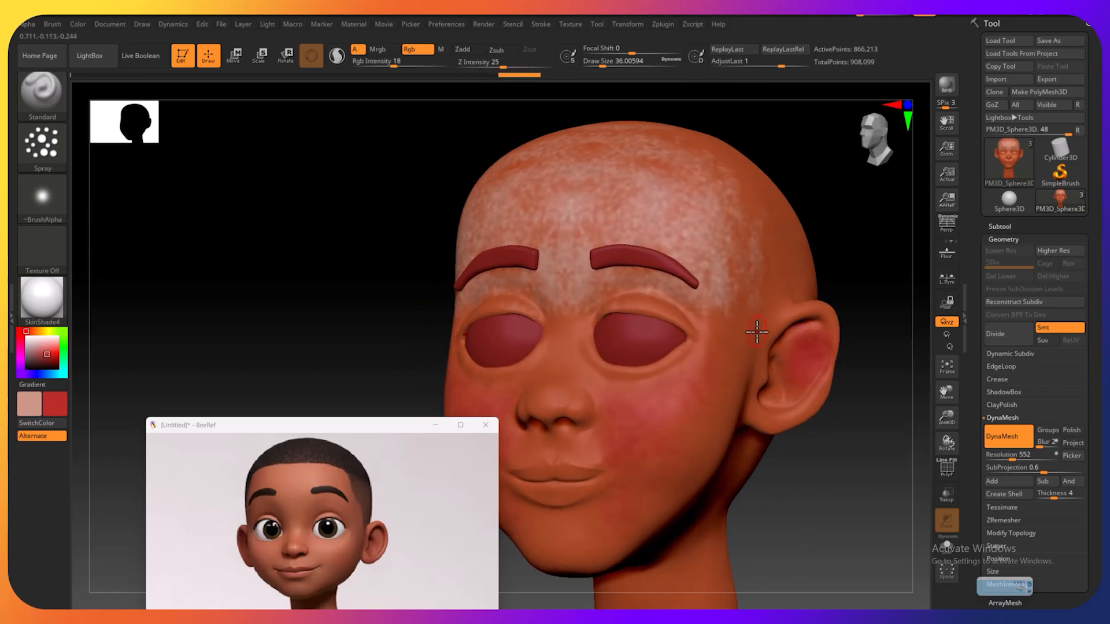
Set the secondary colour to near-black and Rgb Intensity to 25, and shade the lower hollow of the ear
left_click(39, 410)
left_click(67, 466)
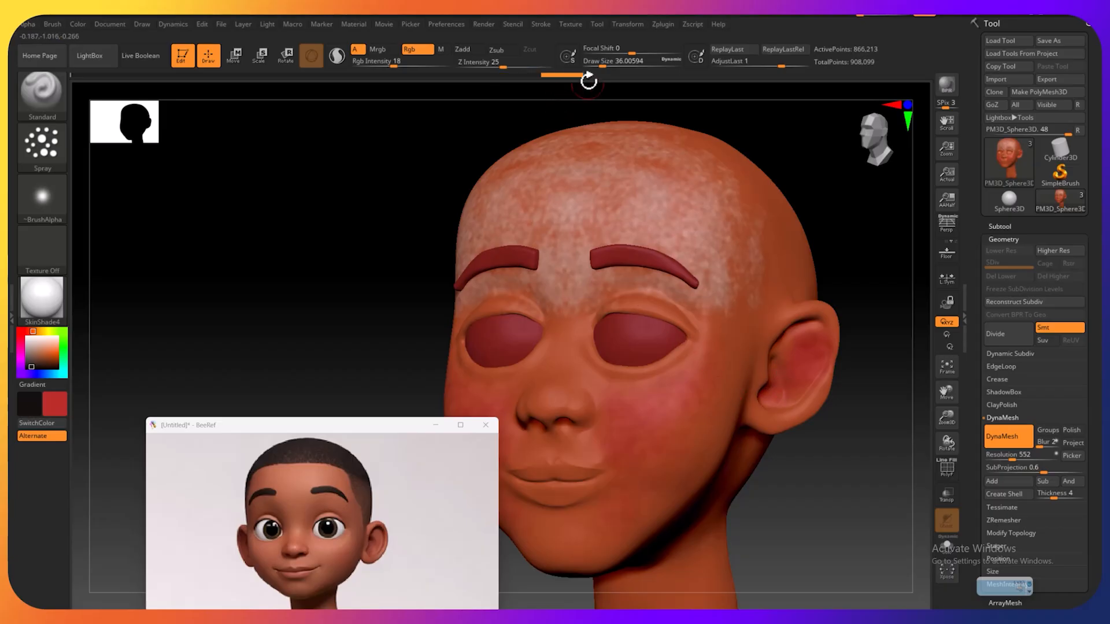
left_click(395, 64)
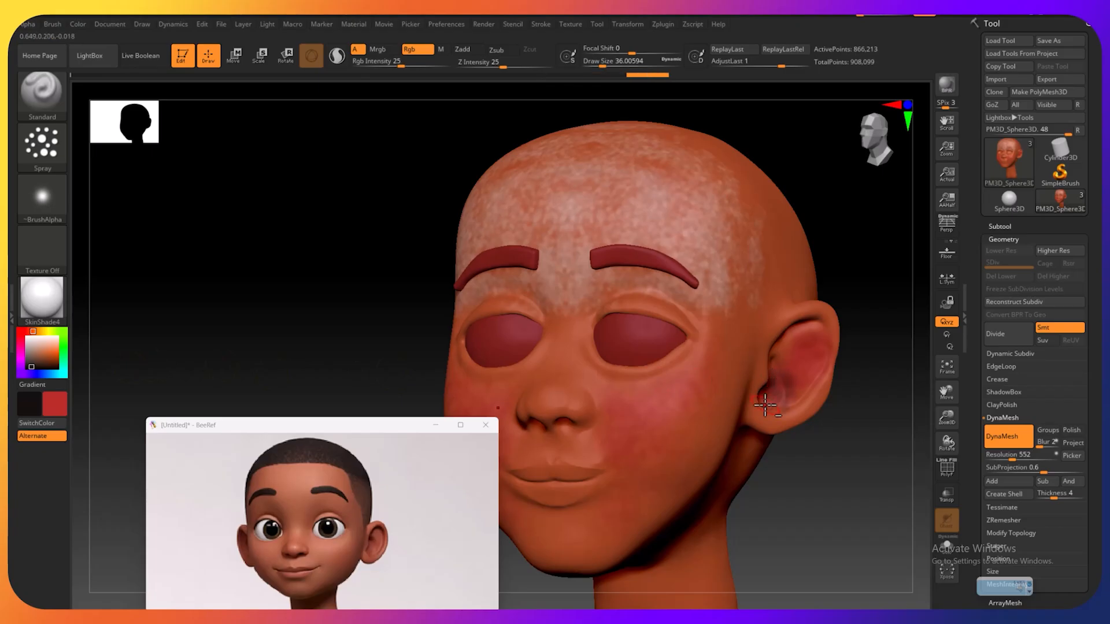
Smooth and rework the dark shading inside the ear to blend it with the red
key("shift")
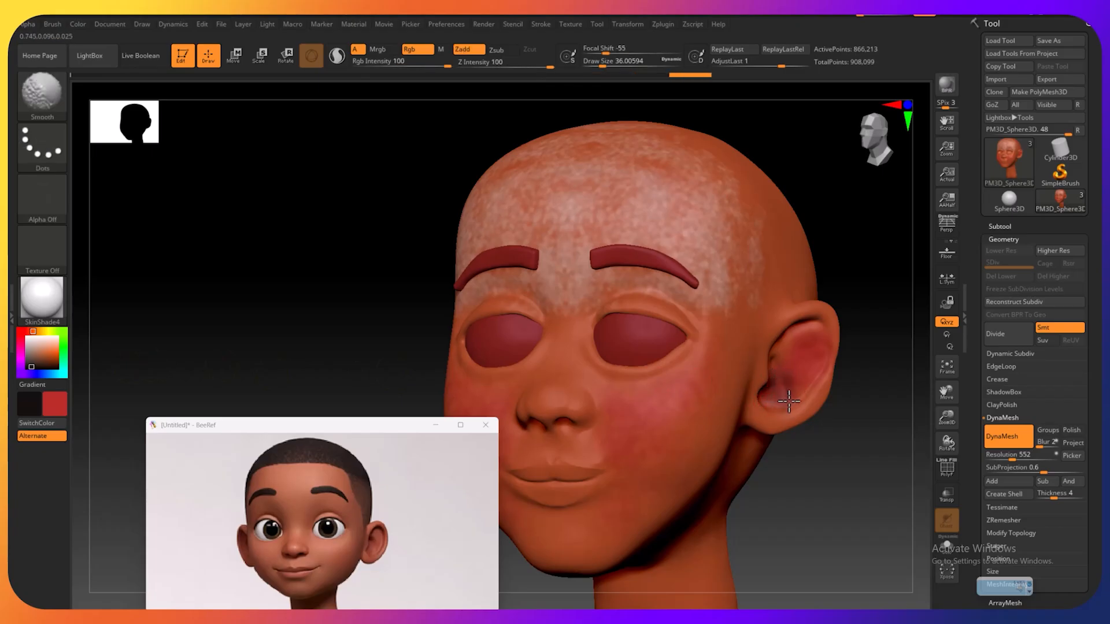
left_click_drag(788, 398, 788, 397, "shift")
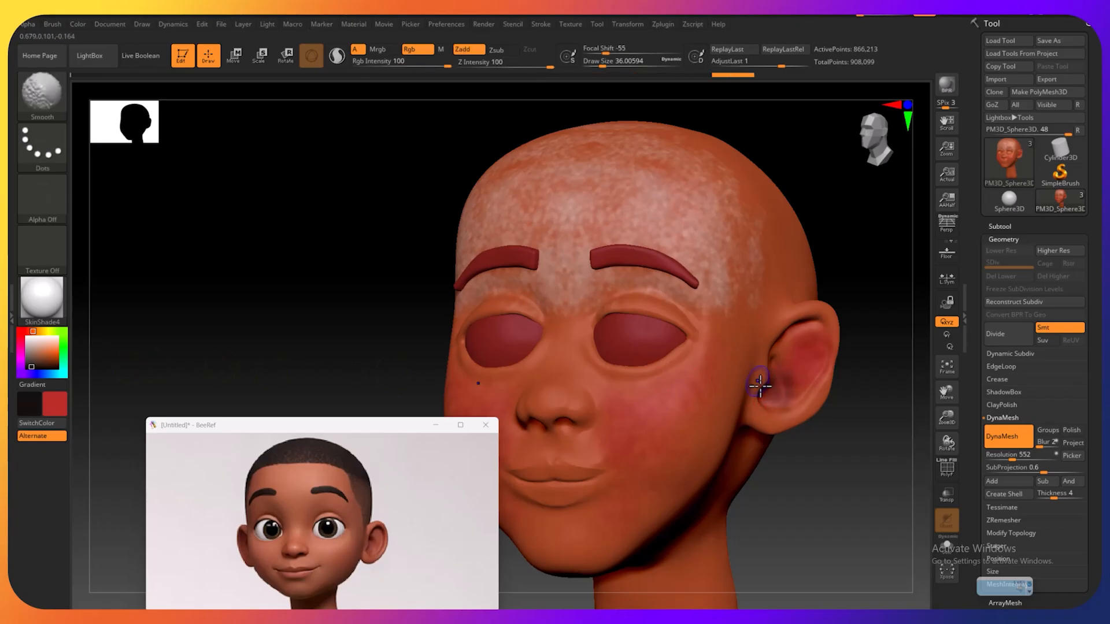
key("ctrl")
key("shift")
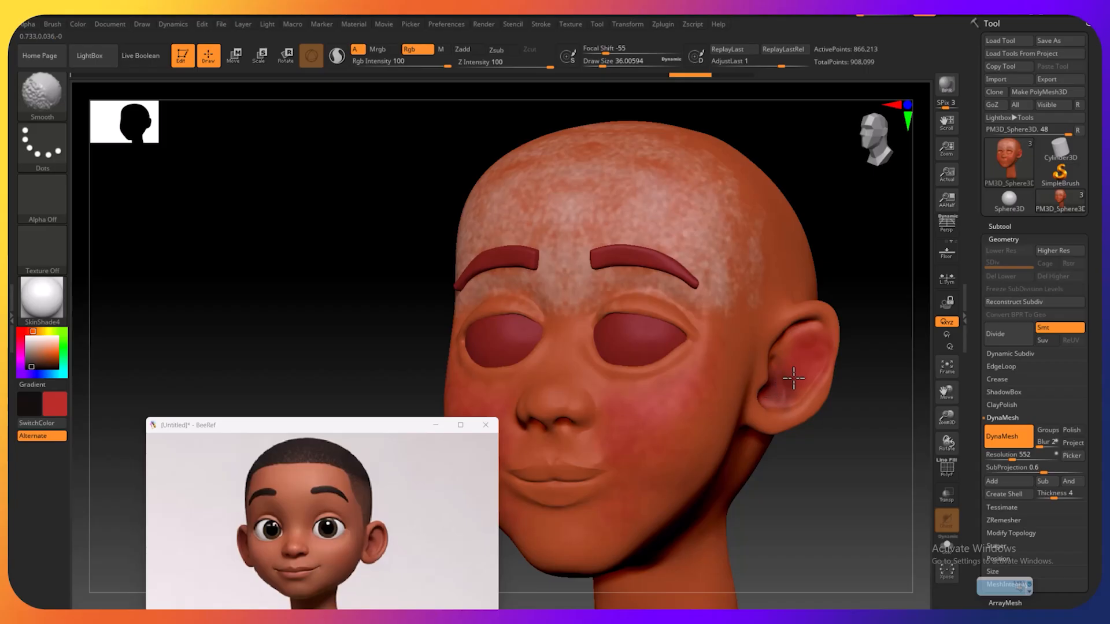
mouse_move(783, 371)
left_mouse_down()
mouse_move(777, 397)
mouse_move(779, 384)
left_mouse_up()
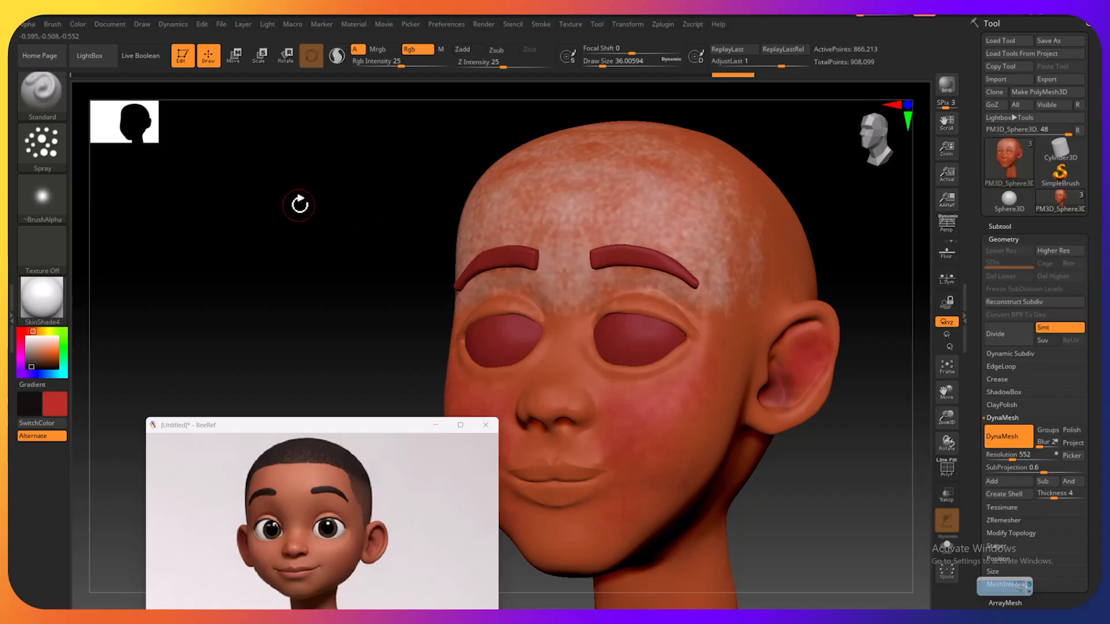
Set the secondary colour to a light peach skin tone, RGB 201, 134, 110
left_click_drag(300, 205, 317, 210)
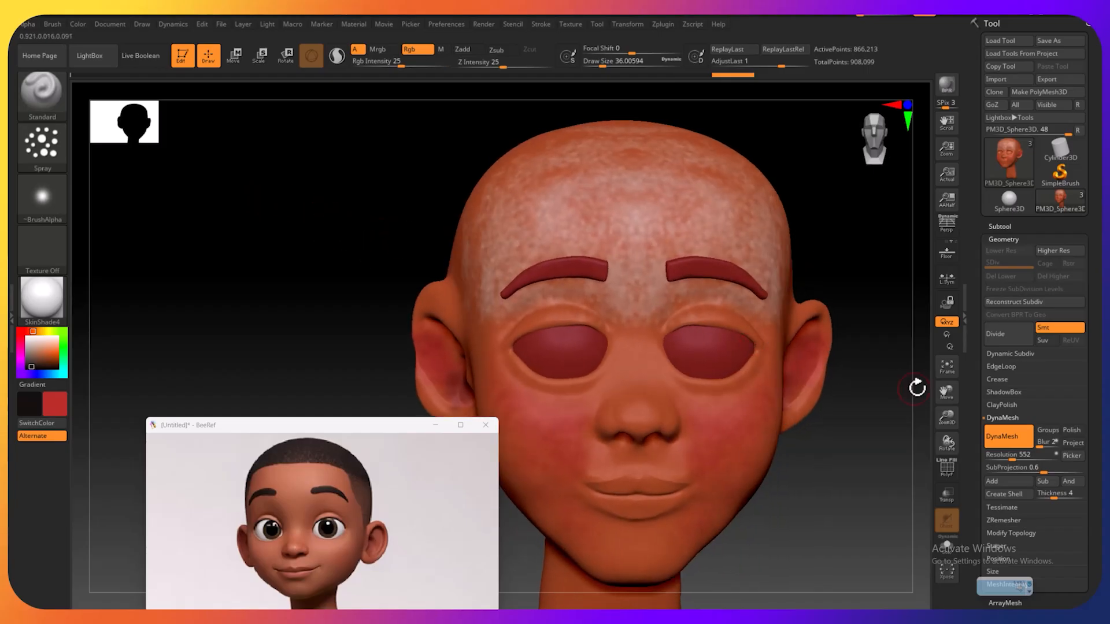
left_click_drag(945, 398, 950, 323)
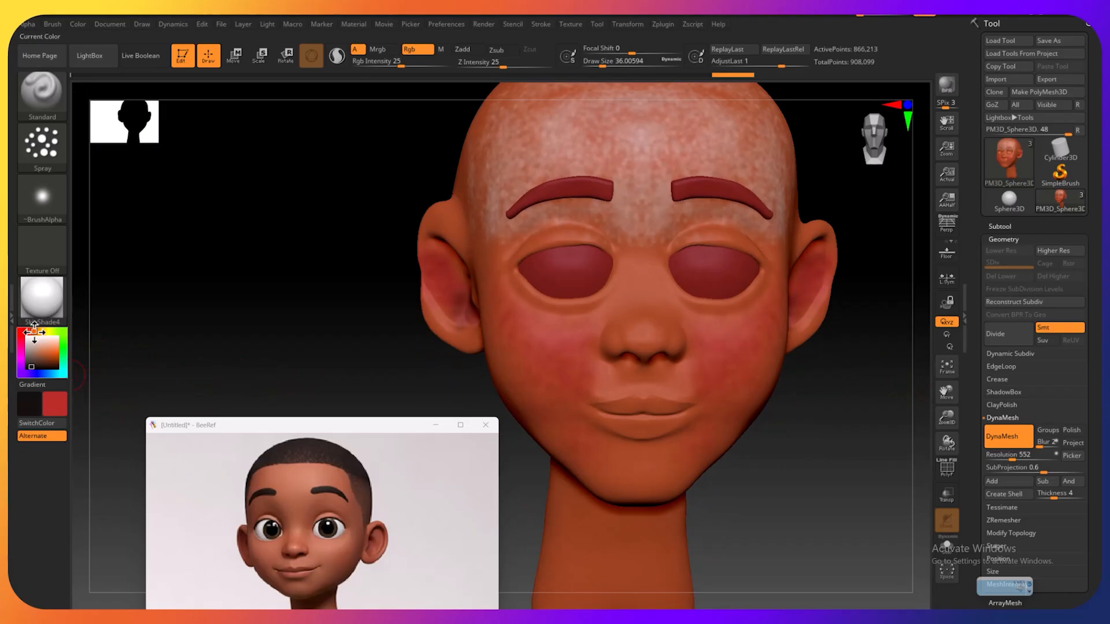
left_click_drag(33, 331, 38, 329)
left_click_drag(39, 333, 570, 153)
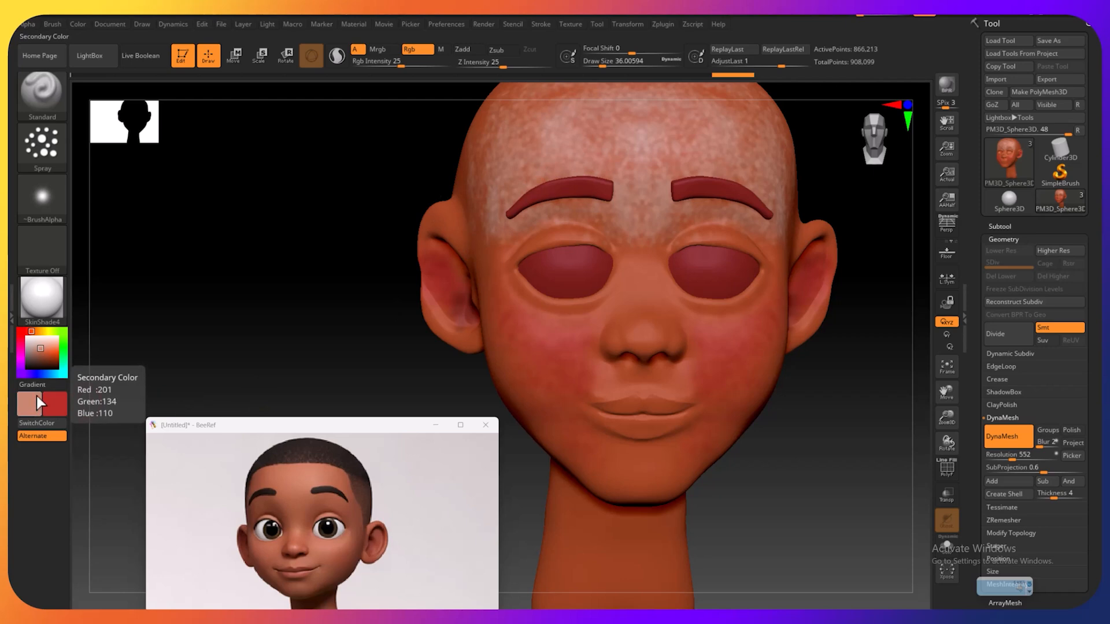
Enlarge the brush to a Draw Size of about 52 and spray the peach tone over the chin and along the jaw
key("bracketright")
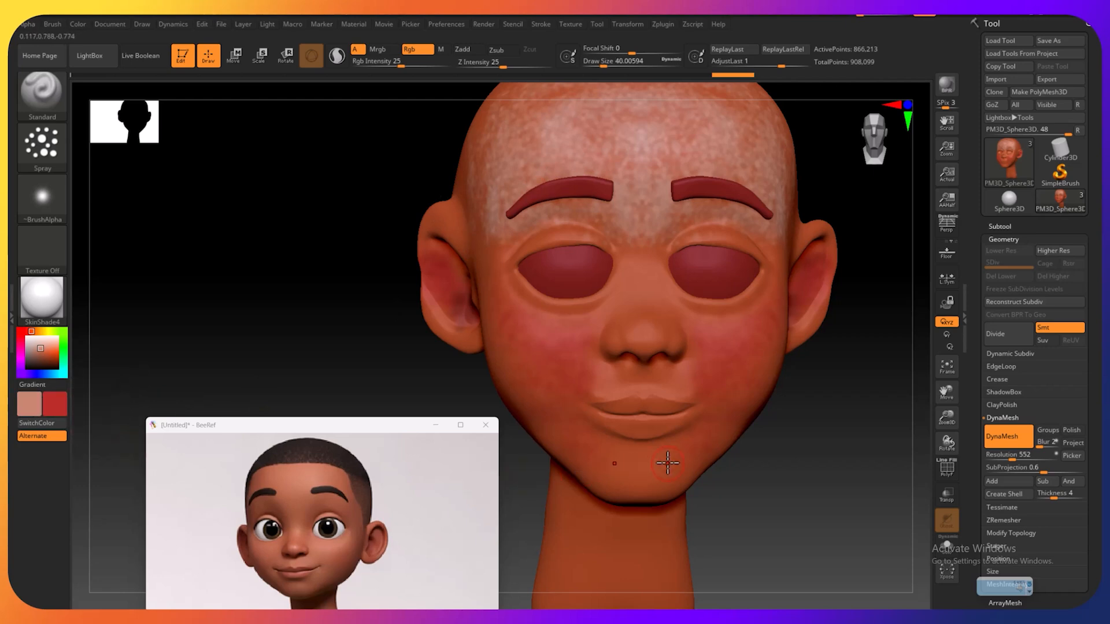
key("bracketright")
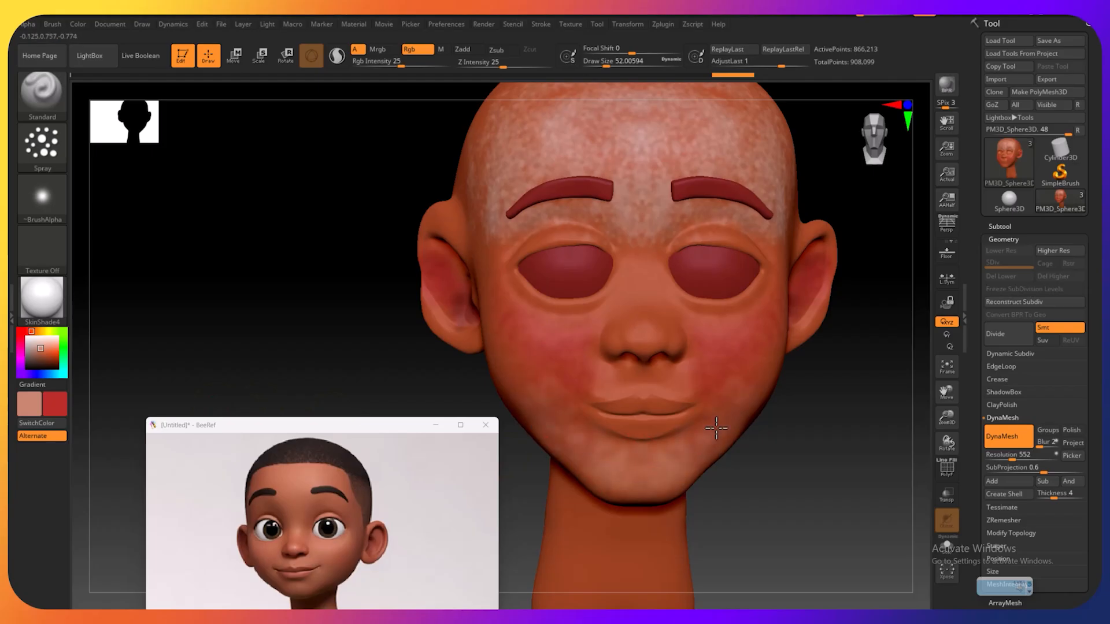
left_click_drag(808, 521, 778, 497)
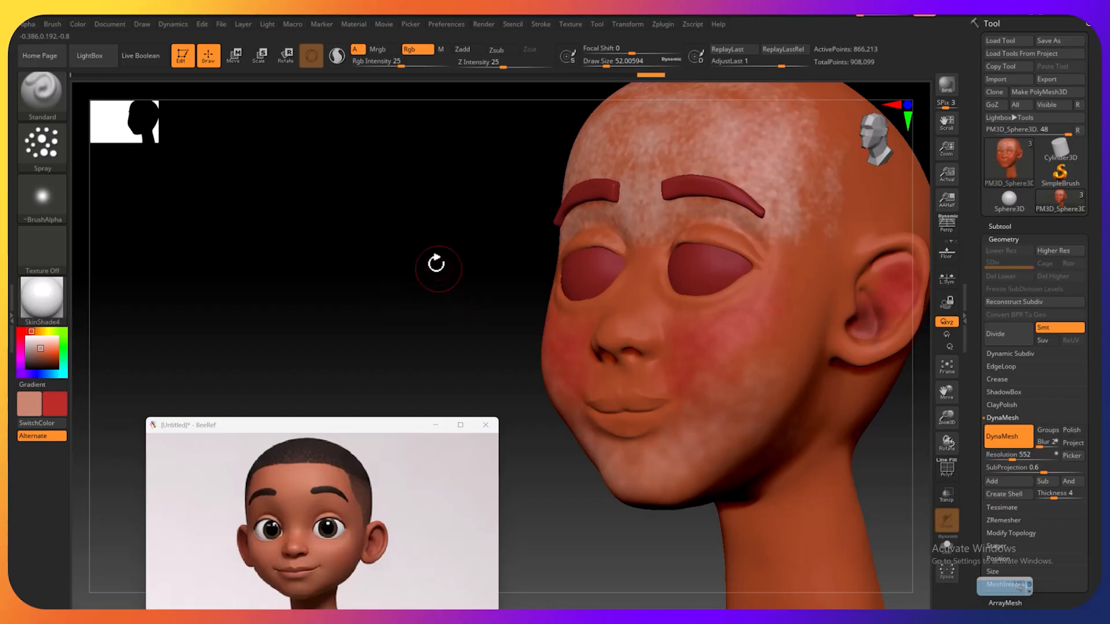
left_click_drag(436, 264, 463, 260, "shift")
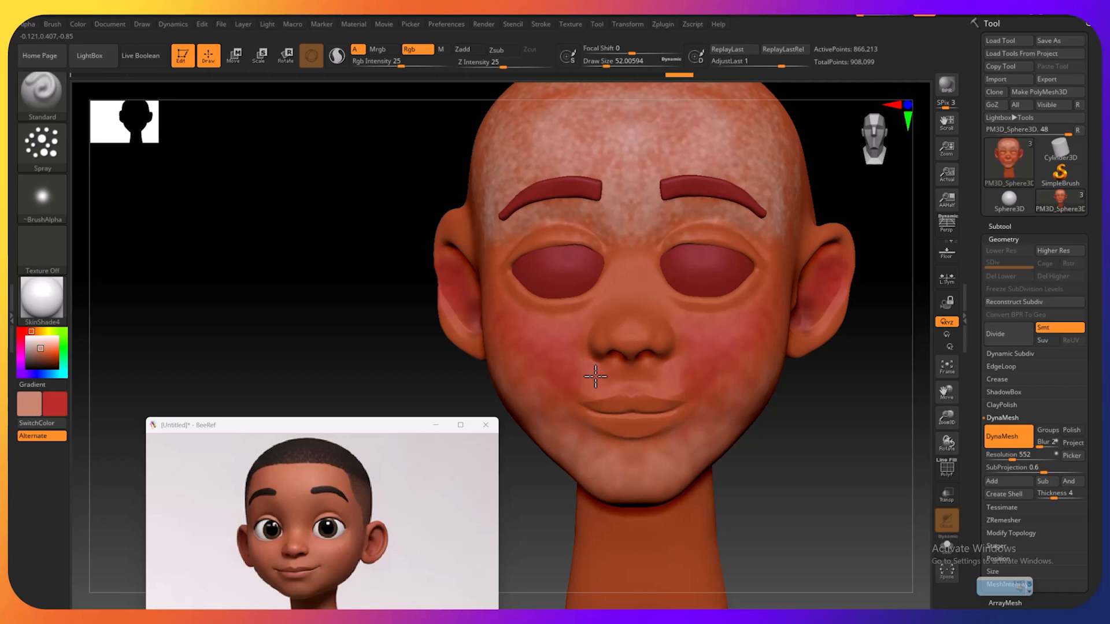
Bring the mouth and the reference face into close view and set the secondary colour to a soft pinkish red for the lips
mouse_move(946, 392)
left_mouse_down()
mouse_move(955, 415)
mouse_move(931, 376)
left_mouse_up()
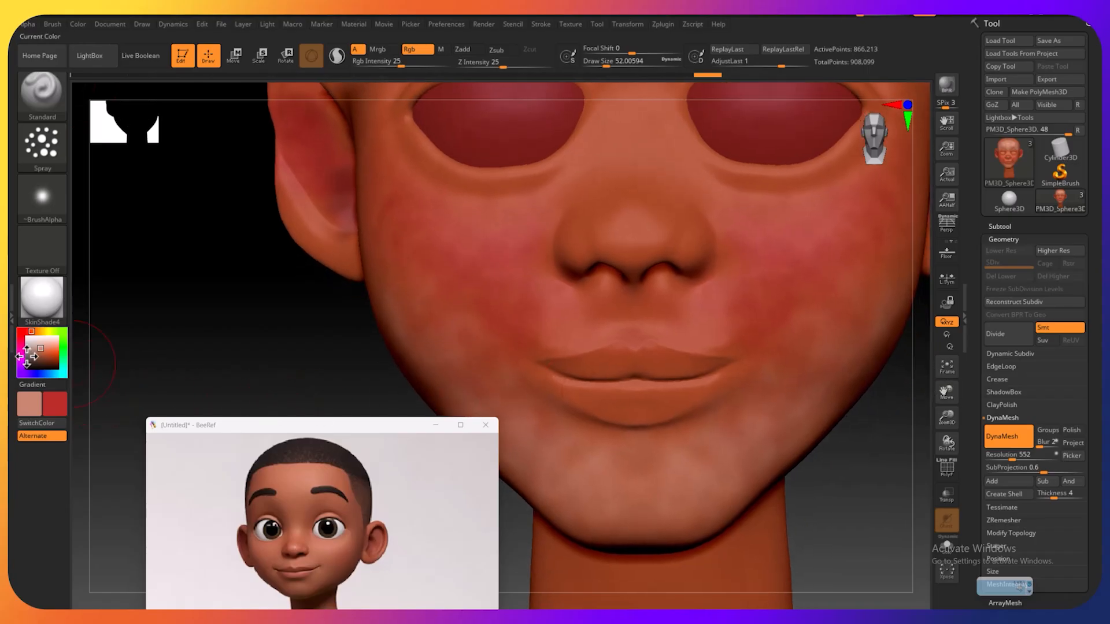
scroll(310, 546, "up", 3)
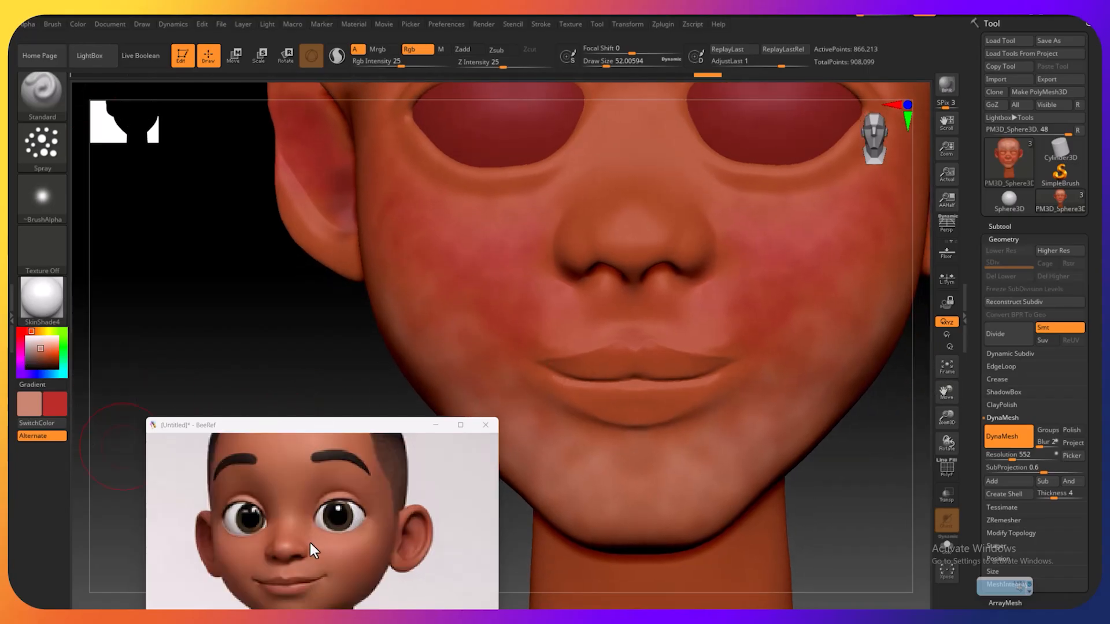
middle_click_drag(313, 542, 290, 504)
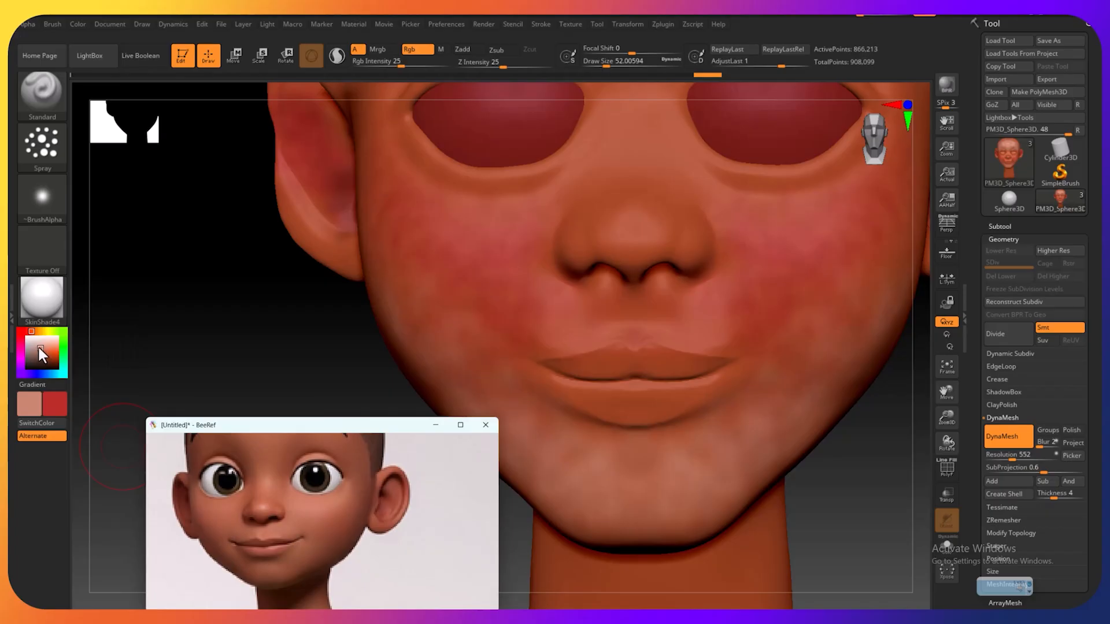
left_click_drag(33, 339, 759, 149)
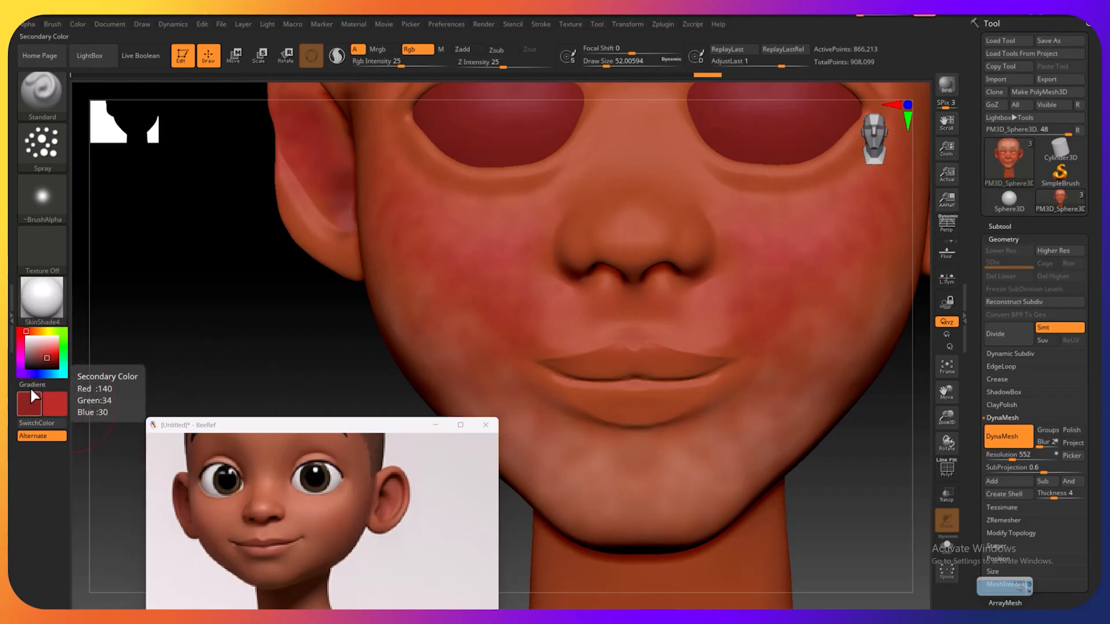
left_click_drag(47, 357, 45, 347)
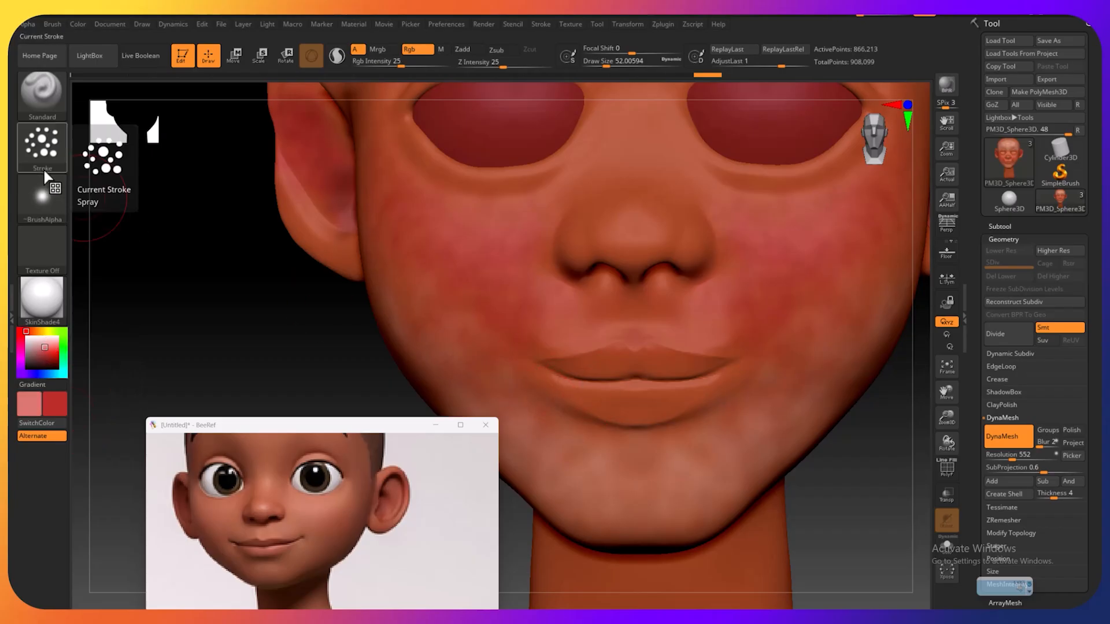
Switch the stroke to FreeHand, reduce the Draw Size to about 20 and paint both lips with the pinkish red
left_click(37, 146)
left_click(208, 155)
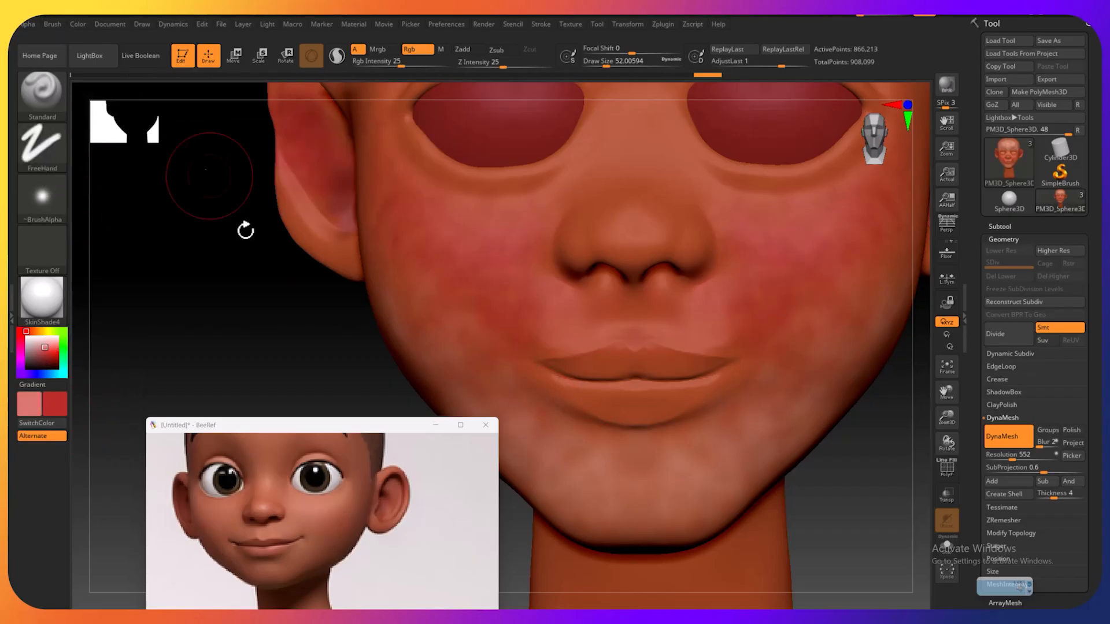
key("[")
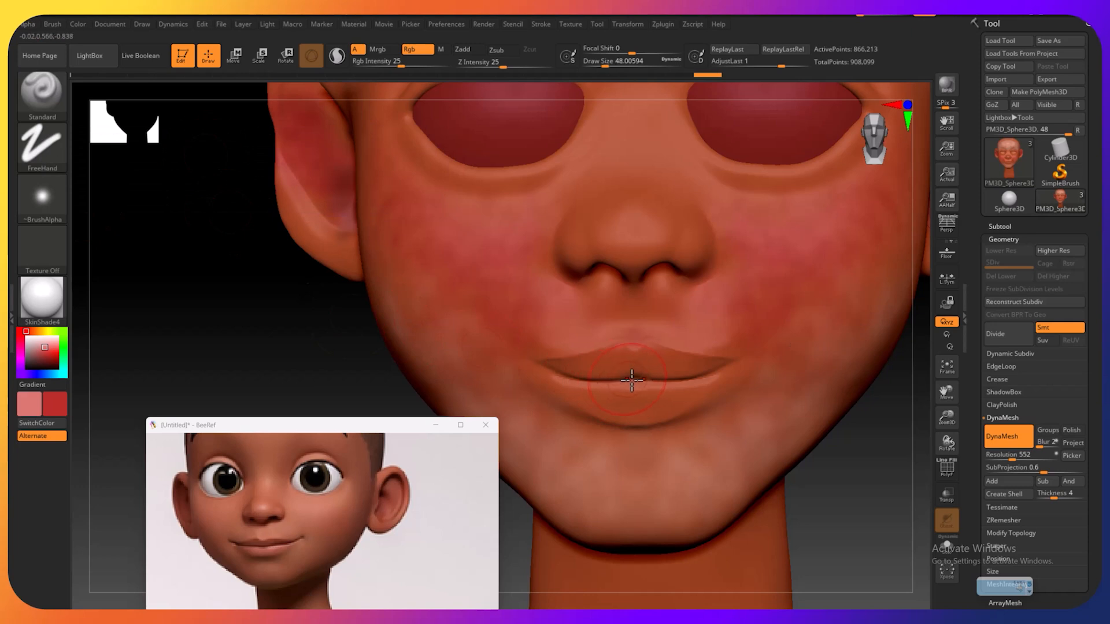
key("[")
key("[")
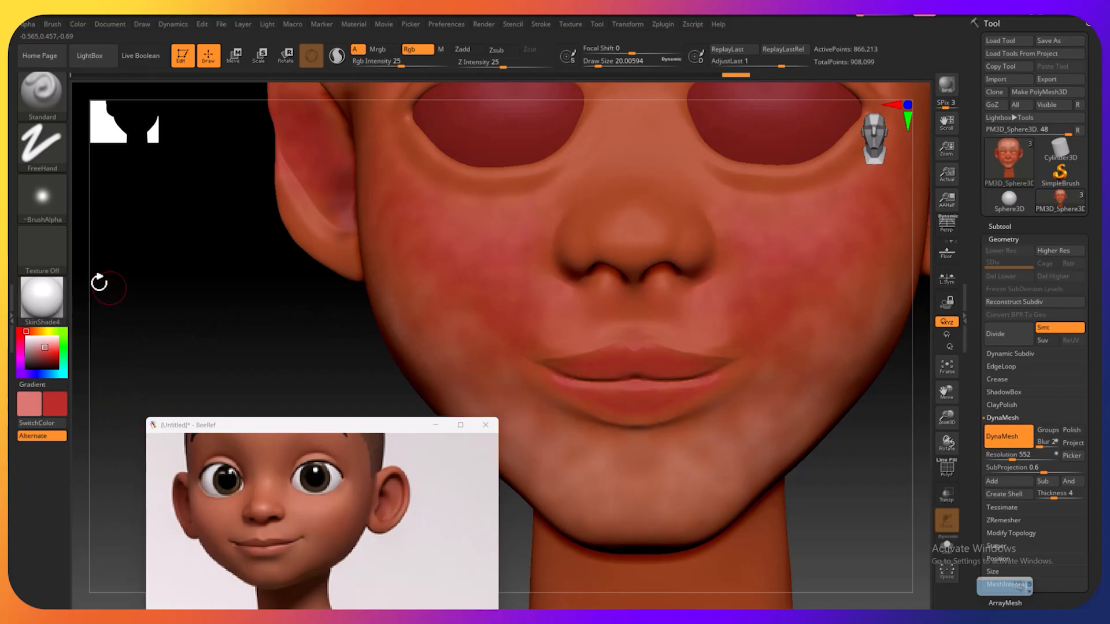
Set the secondary colour to black and Rgb Intensity to 39, darken the line between the lips and smooth the shading
left_click(27, 368)
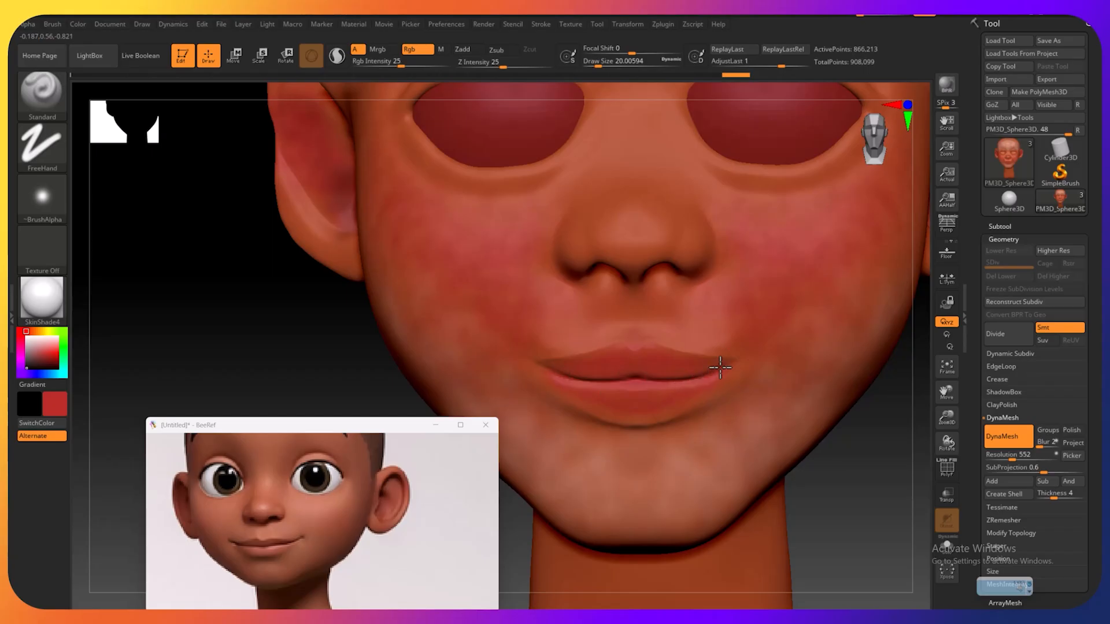
left_click_drag(401, 64, 412, 65)
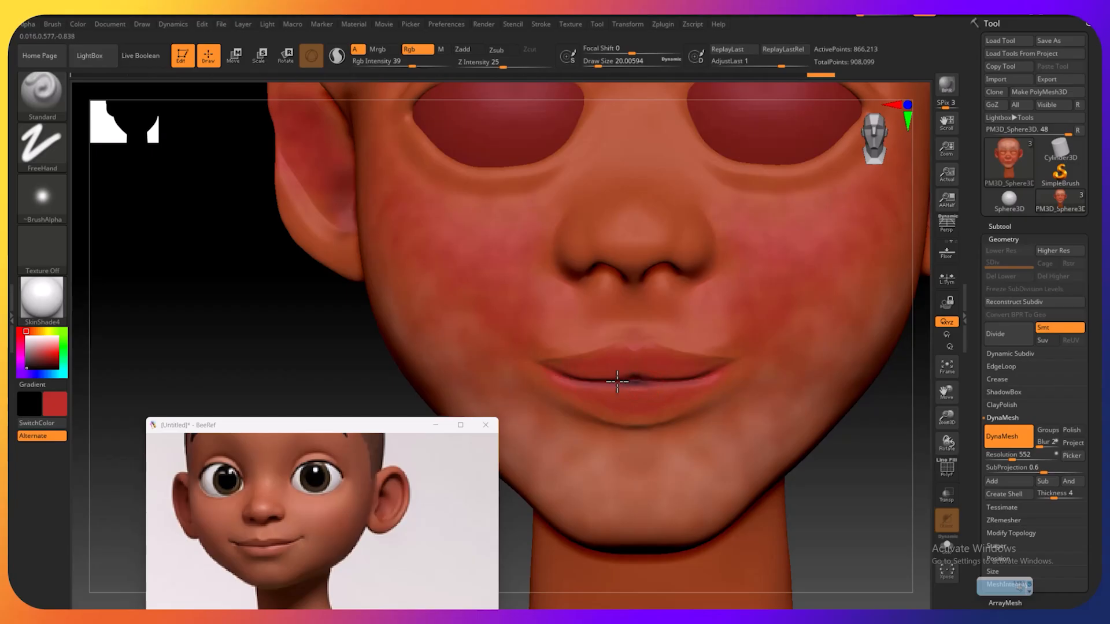
key("shift")
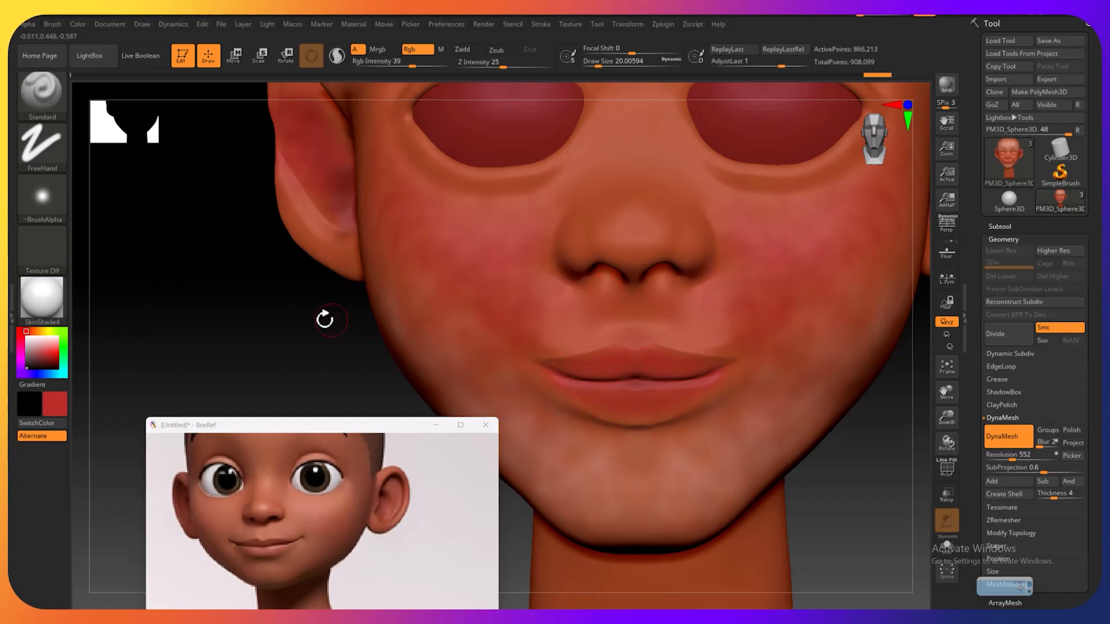
Turn on Zsub, set the main colour to black, and paint and deepen both nostrils from below, smoothing their insides
left_click_drag(324, 318, 302, 262)
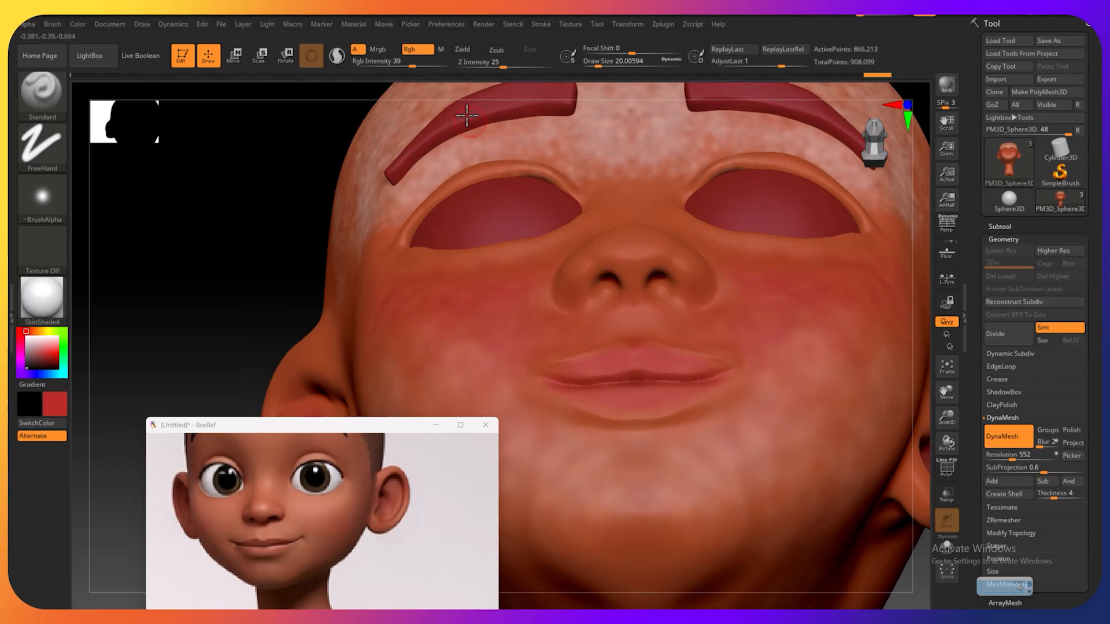
left_click(497, 51)
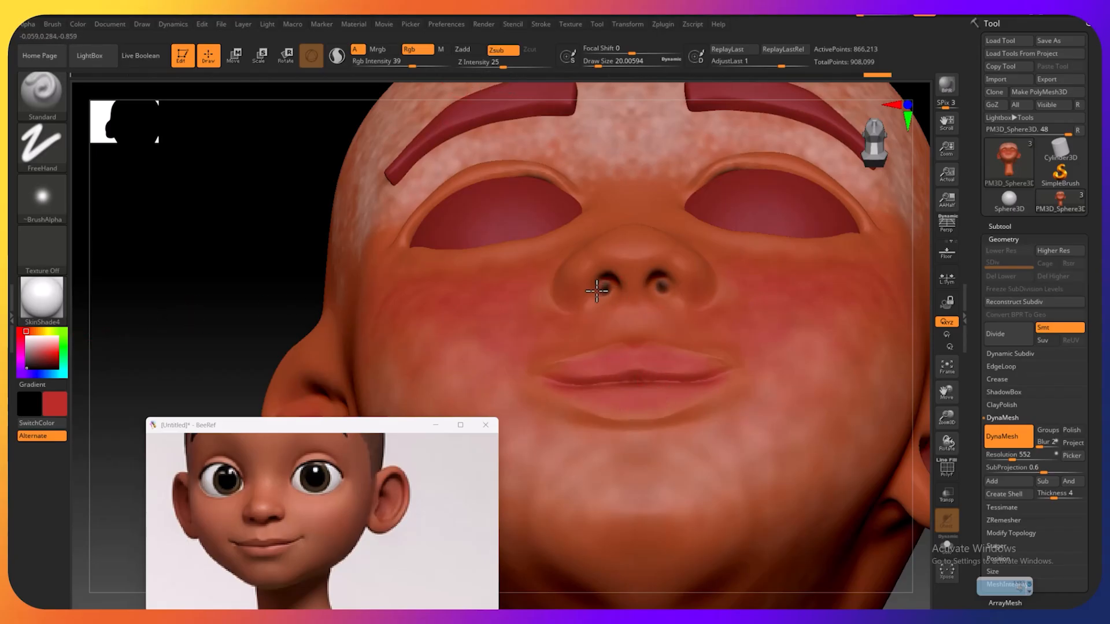
left_click_drag(596, 290, 600, 289)
key("ctrl+z")
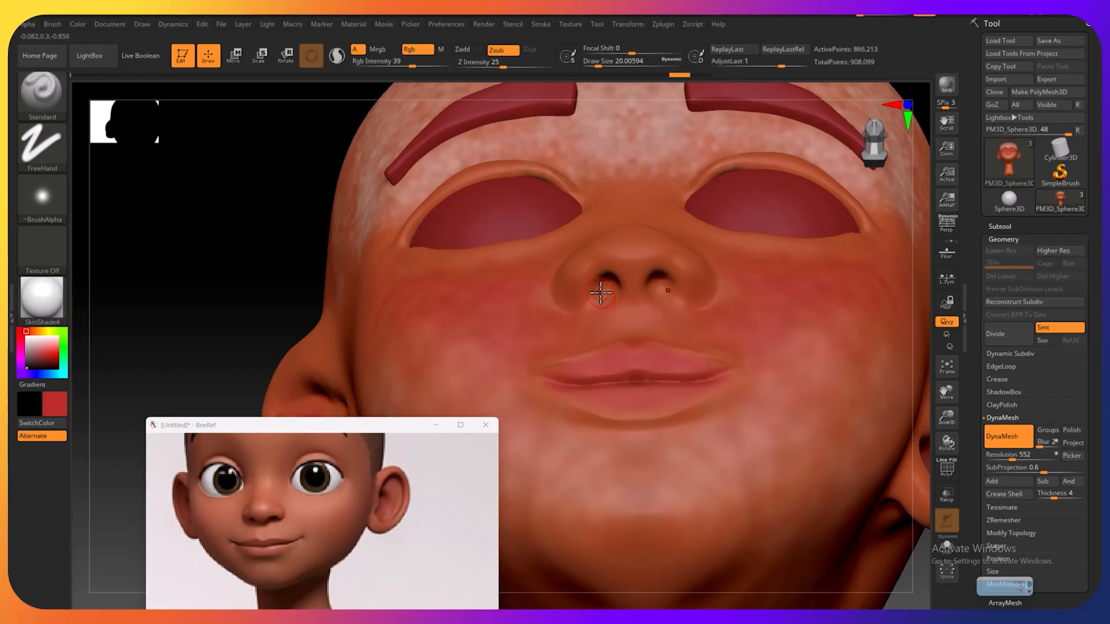
left_click(53, 408)
left_click(44, 482)
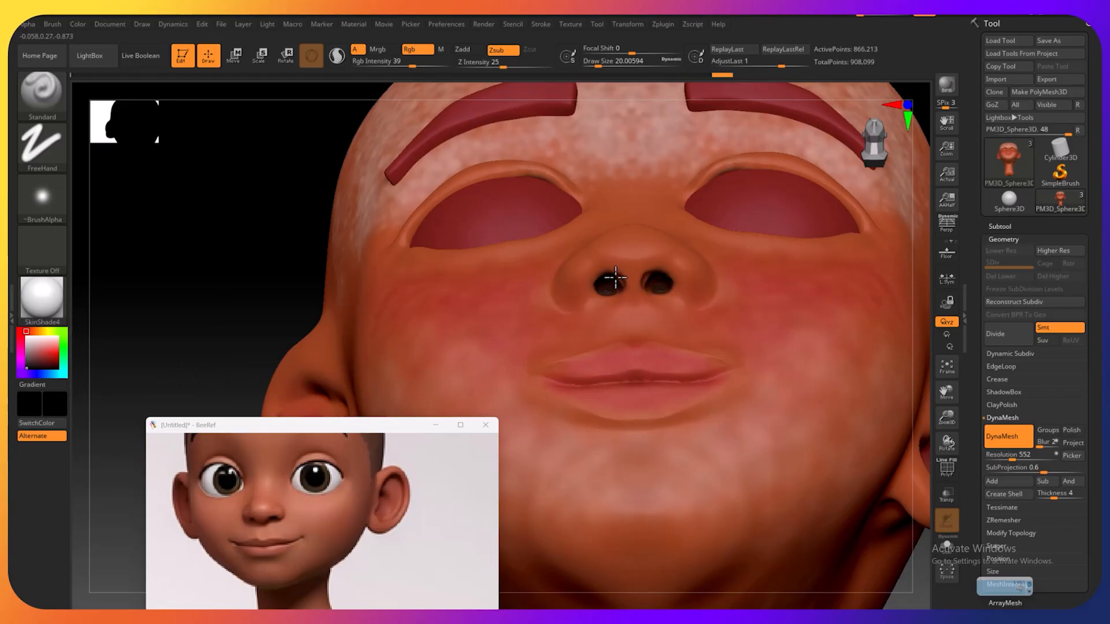
key("shift")
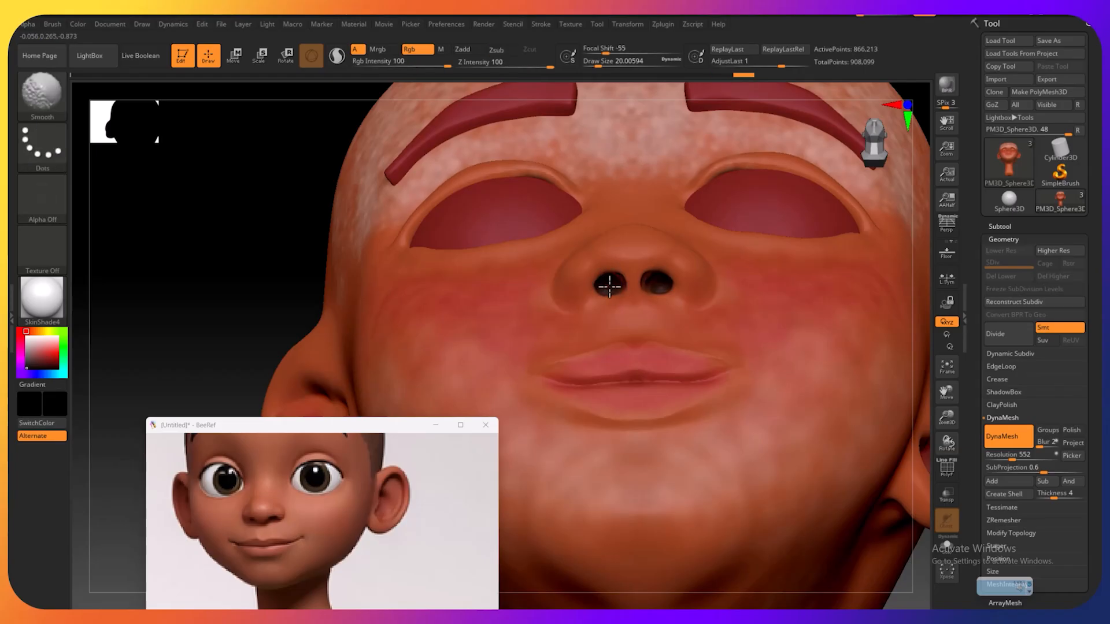
left_click_drag(616, 286, 626, 277, "shift")
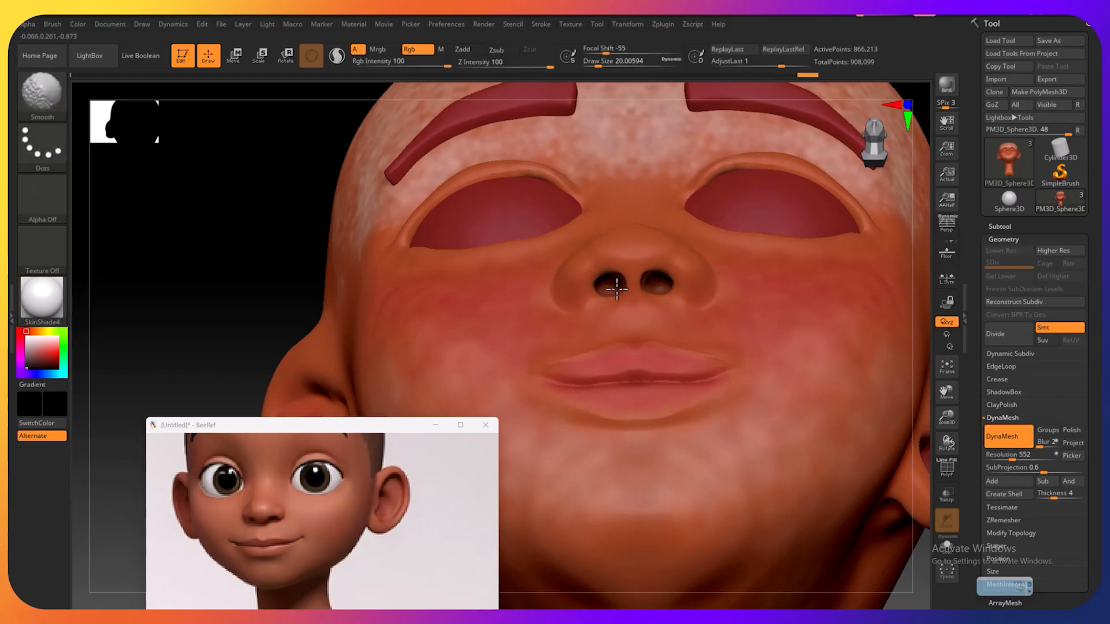
Set the main colour to pale lavender, RGB 171, 178, 210, and lightly tint around the mouth at Draw Size 36 and Rgb Intensity 8
left_click_drag(317, 211, 273, 247)
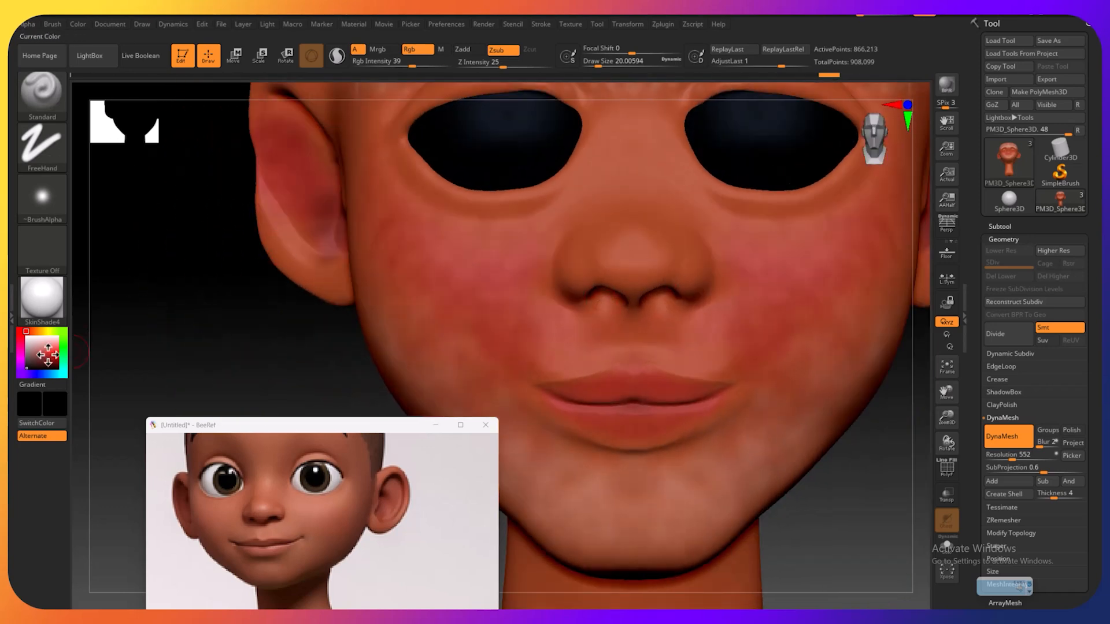
mouse_move(48, 355)
left_mouse_down()
mouse_move(34, 358)
mouse_move(39, 373)
mouse_move(35, 344)
left_mouse_up()
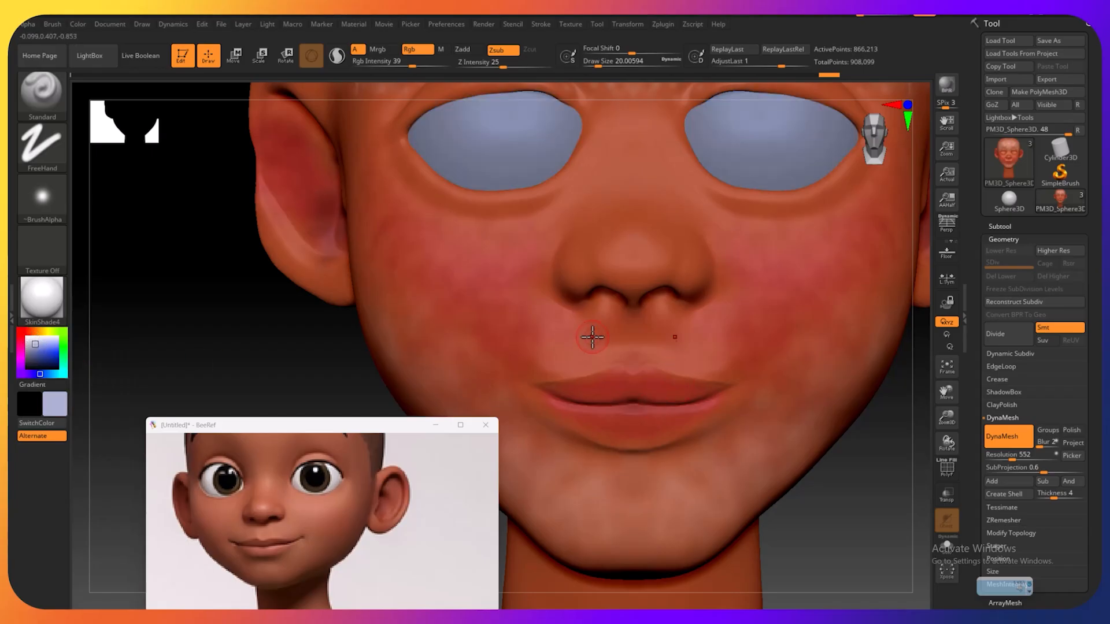
key("ctrl")
key("bracketright")
key("bracketright")
mouse_move(601, 340)
left_mouse_down()
mouse_move(592, 330)
mouse_move(585, 344)
left_mouse_up()
key("ctrl+z")
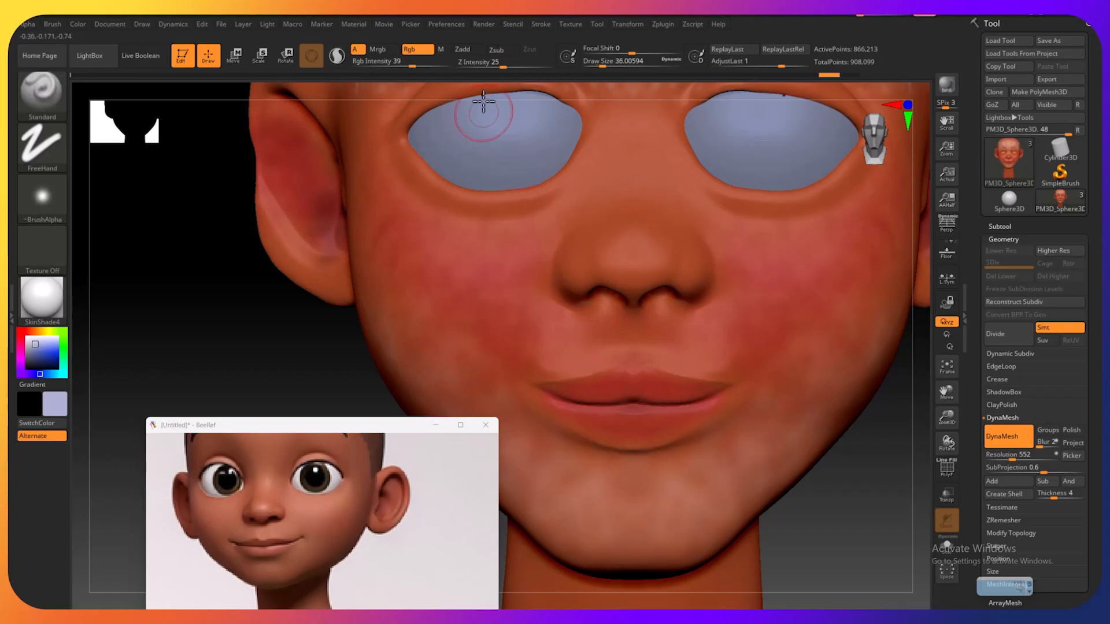
left_click_drag(411, 65, 391, 65)
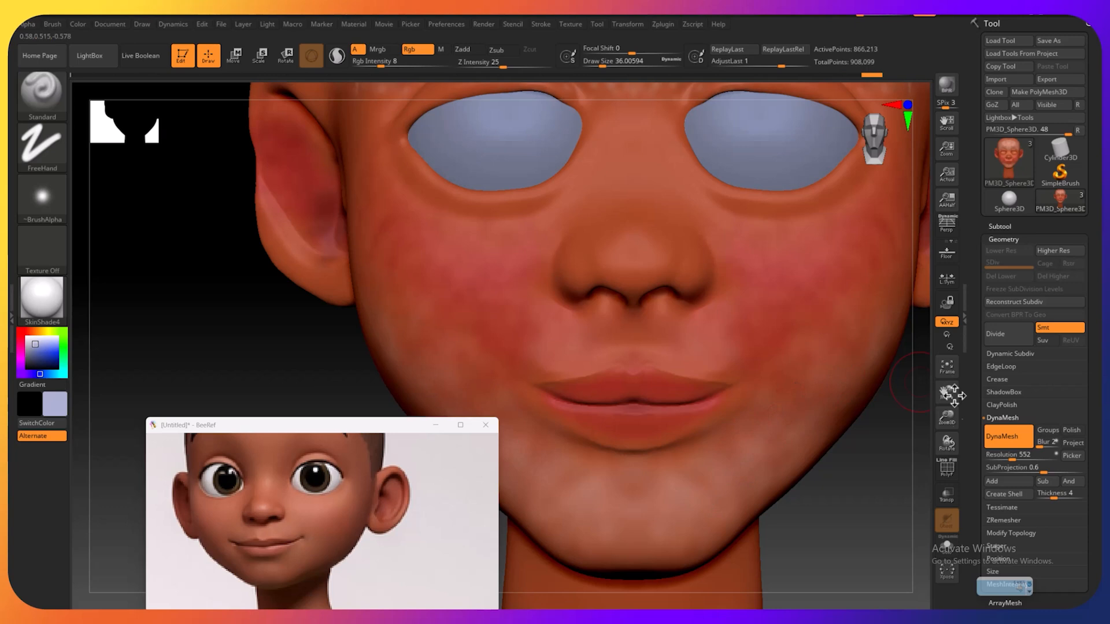
Show the whole head, set the main colour to a light peach tan and enlarge the brush to a Draw Size of about 96
left_click_drag(946, 417, 944, 340)
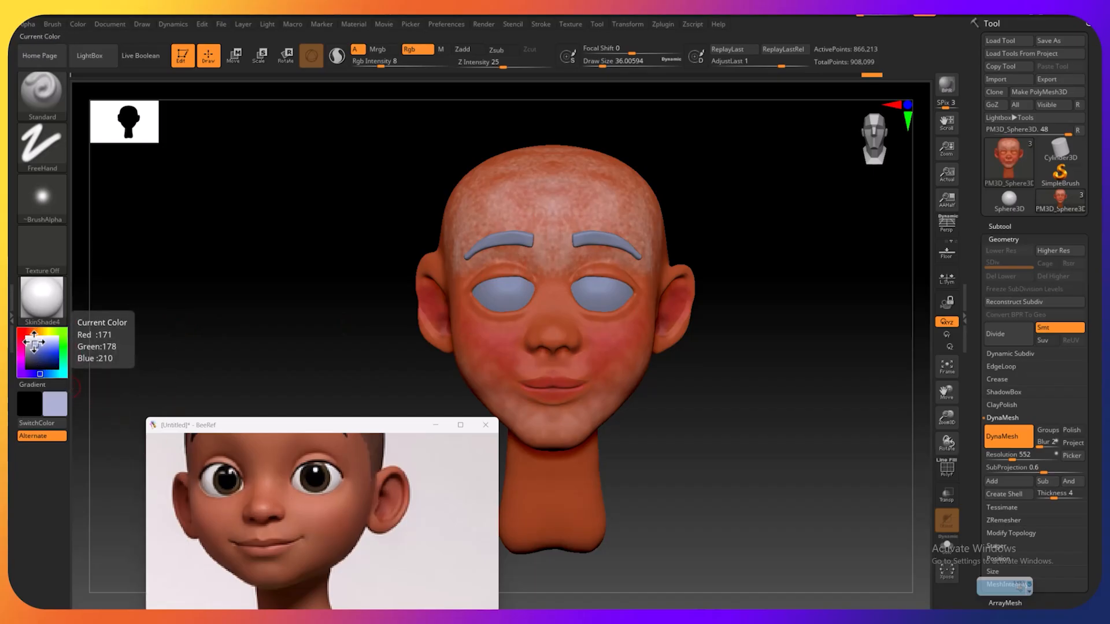
mouse_move(35, 342)
left_mouse_down()
mouse_move(46, 354)
mouse_move(34, 330)
mouse_move(40, 350)
left_mouse_up()
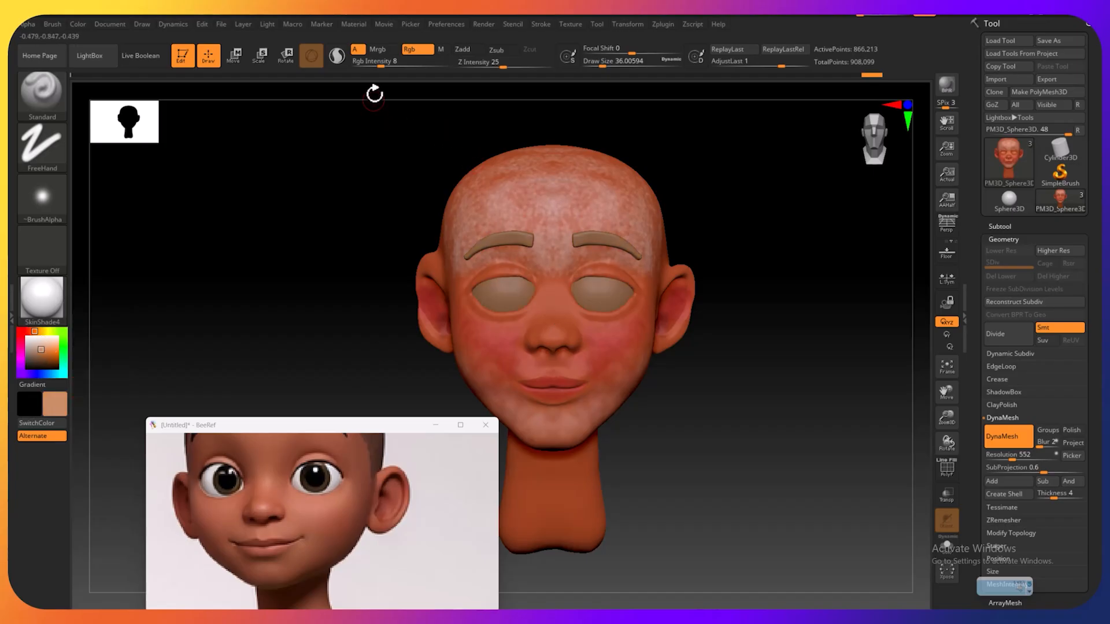
left_click(376, 69)
type("6")
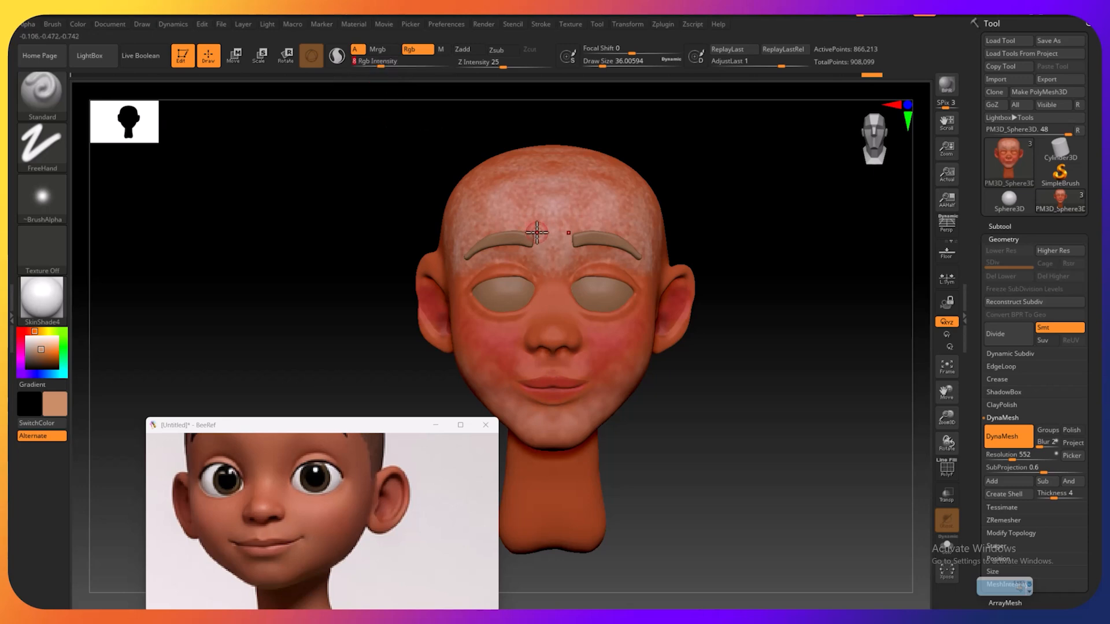
key("bracketright")
key("bracketright")
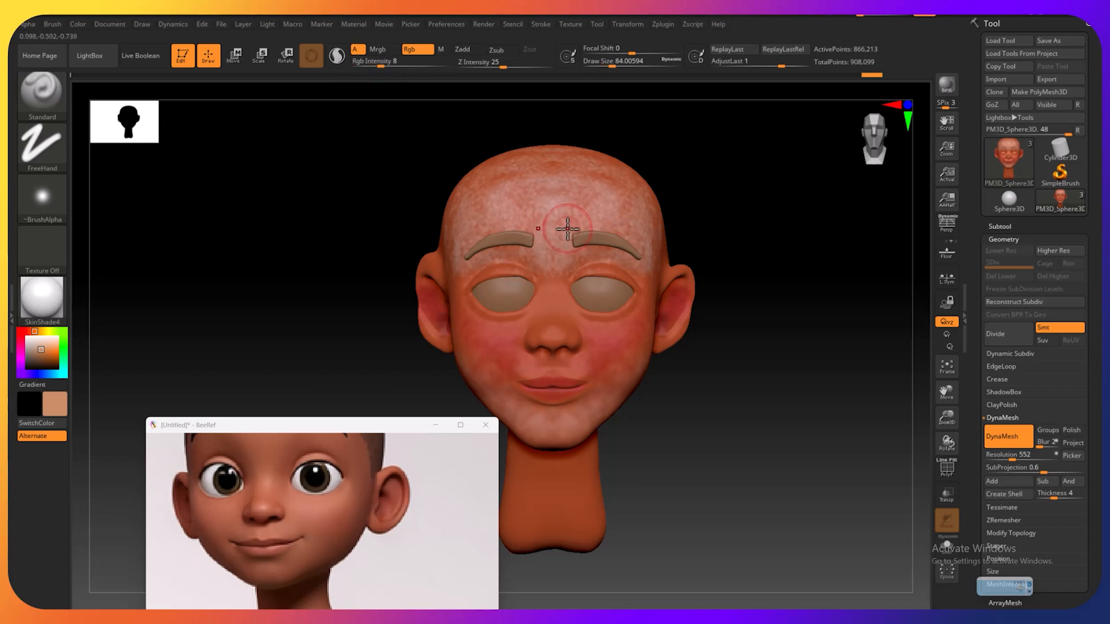
Smooth the mottled skin tones over the forehead, cheeks and jaw, and blend peach into the temple at Rgb Intensity 23
key("shift")
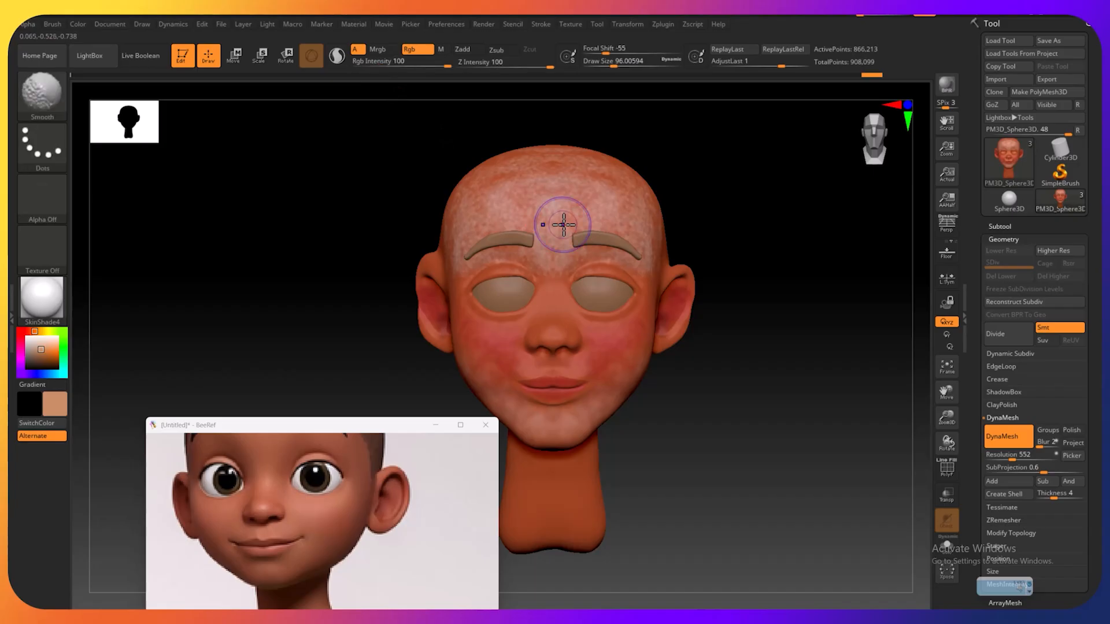
mouse_move(564, 225)
left_mouse_down("shift")
mouse_move(550, 228)
mouse_move(550, 203)
left_mouse_up("shift")
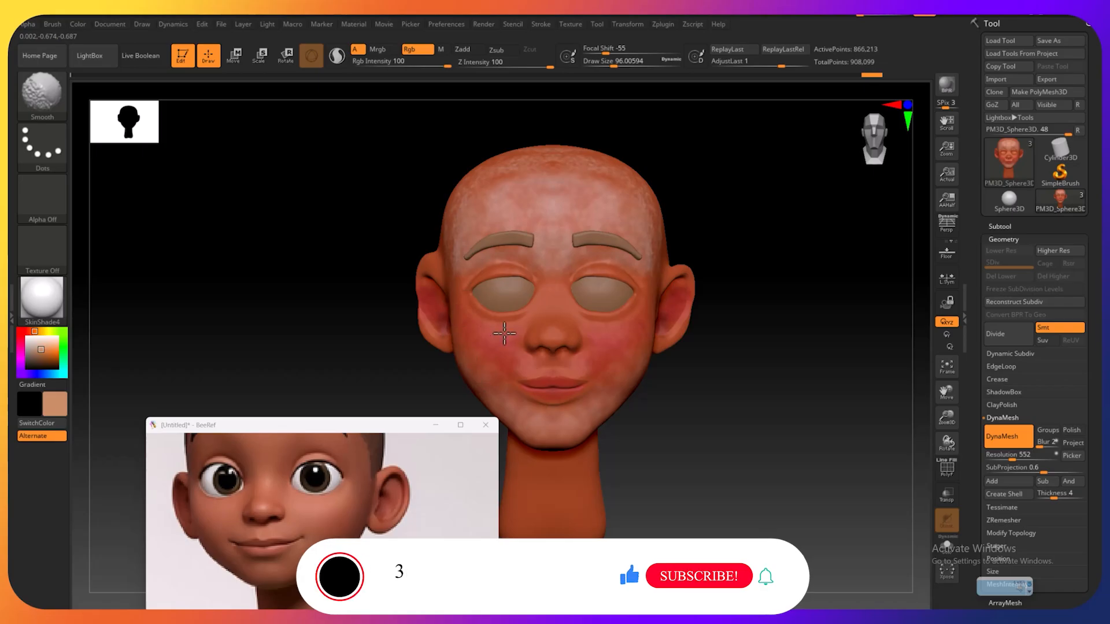
mouse_move(583, 406)
left_mouse_down("shift")
mouse_move(615, 364)
mouse_move(626, 389)
mouse_move(654, 303)
mouse_move(630, 367)
mouse_move(701, 408)
left_mouse_up("shift")
key("shift")
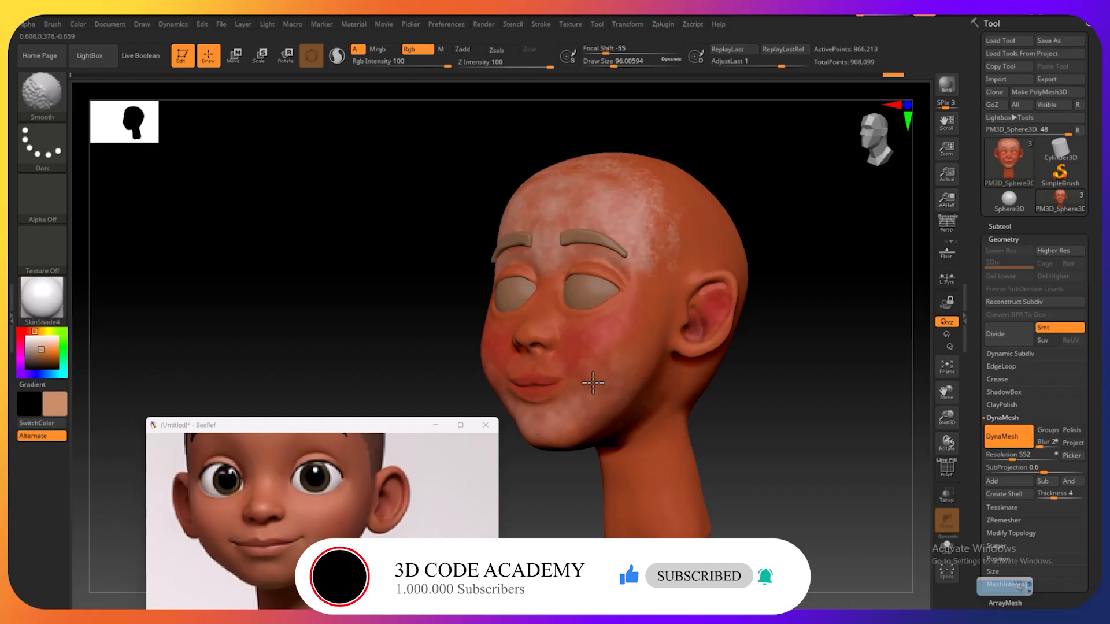
mouse_move(615, 373)
left_mouse_down("shift")
mouse_move(595, 402)
mouse_move(603, 376)
left_mouse_up("shift")
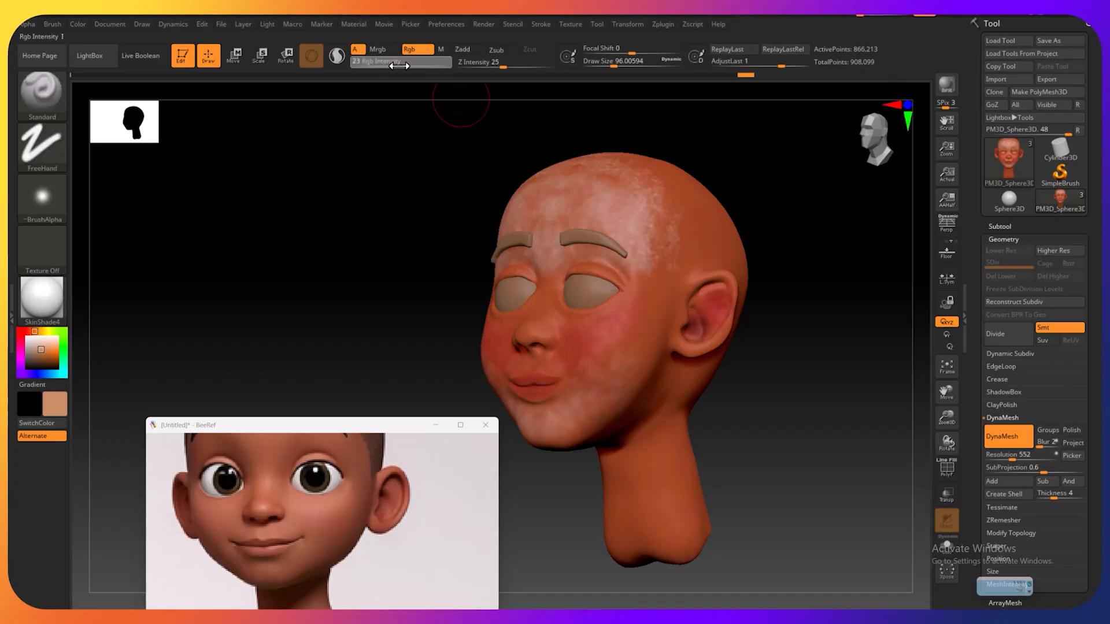
key("shift")
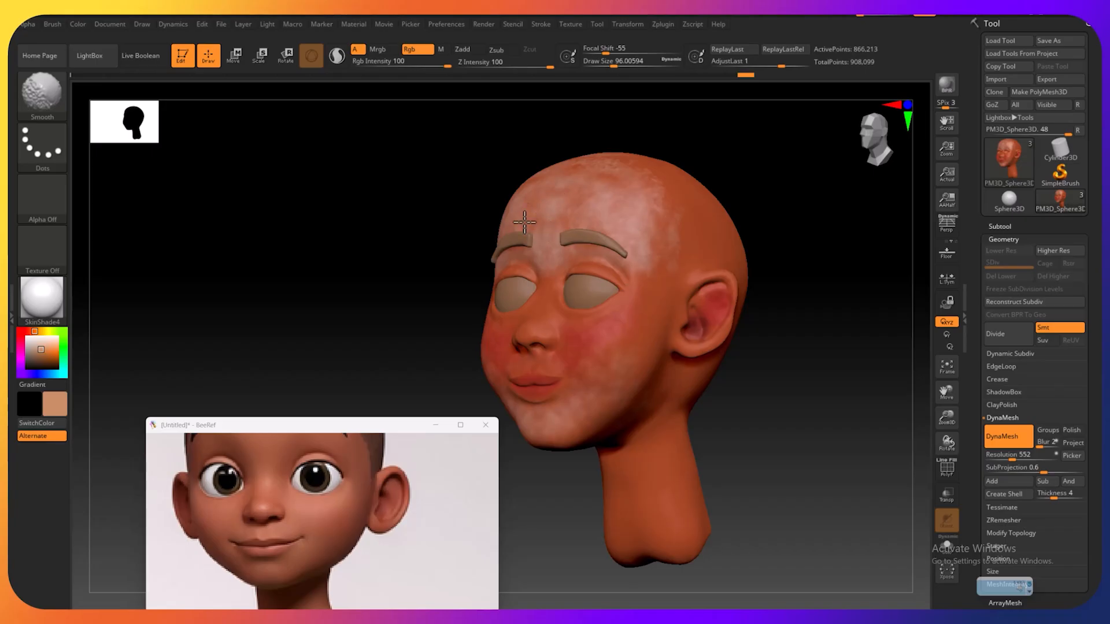
mouse_move(418, 196)
left_mouse_down()
mouse_move(433, 206)
mouse_move(425, 233)
left_mouse_up()
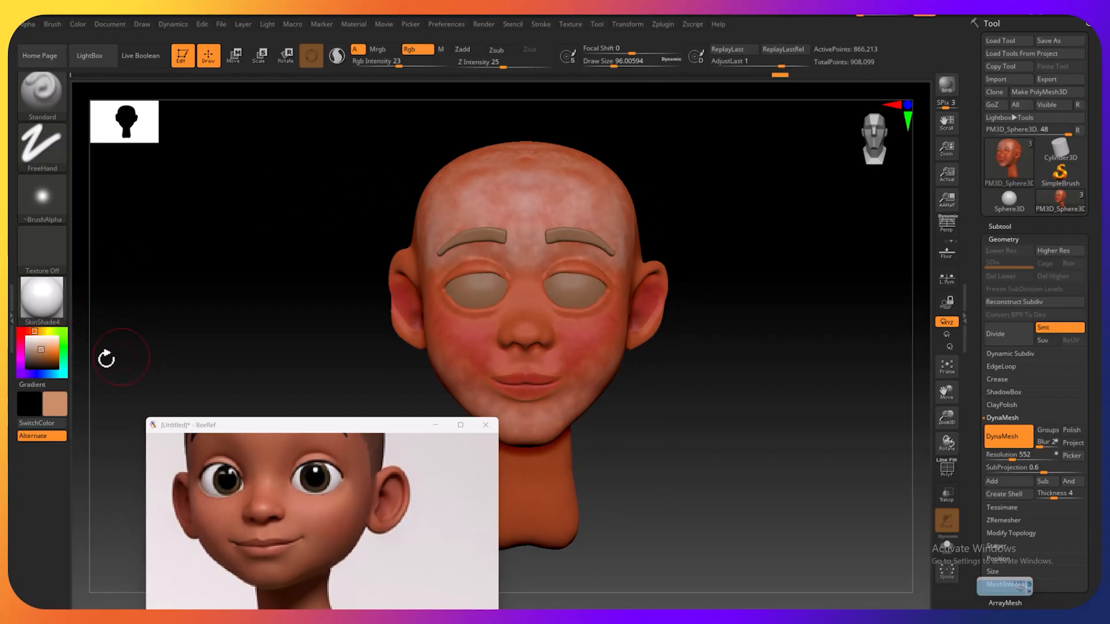
Set the main colour to orange-brown, reduce Draw Size to 64, tint the face, and finish the head with the Spray stroke at Rgb Intensity 15
left_click_drag(39, 351, 45, 354)
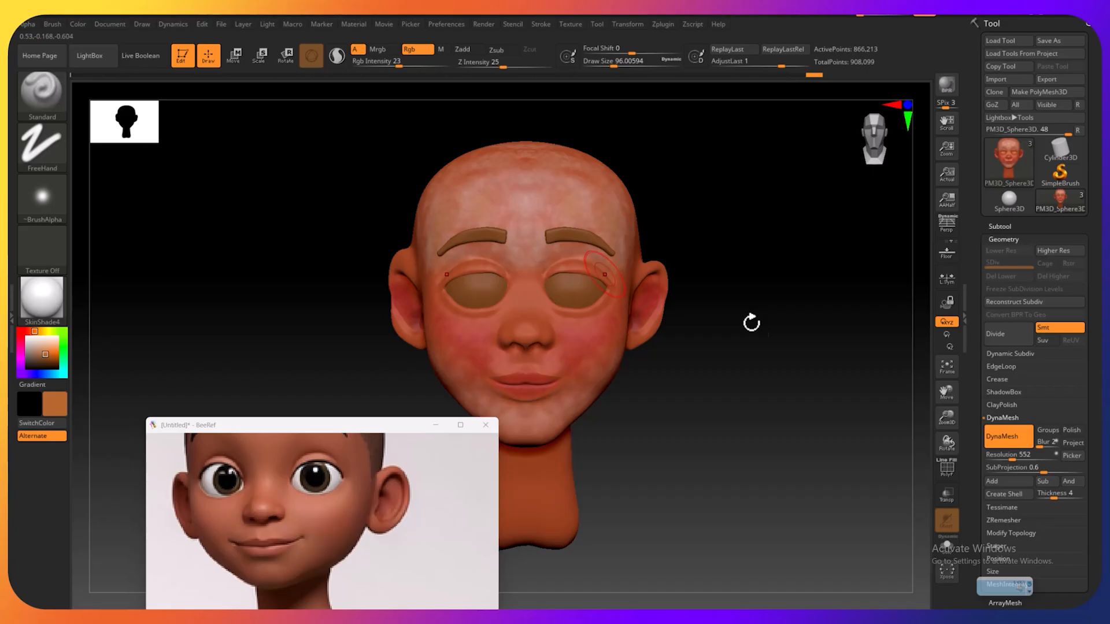
left_click_drag(944, 389, 1006, 392)
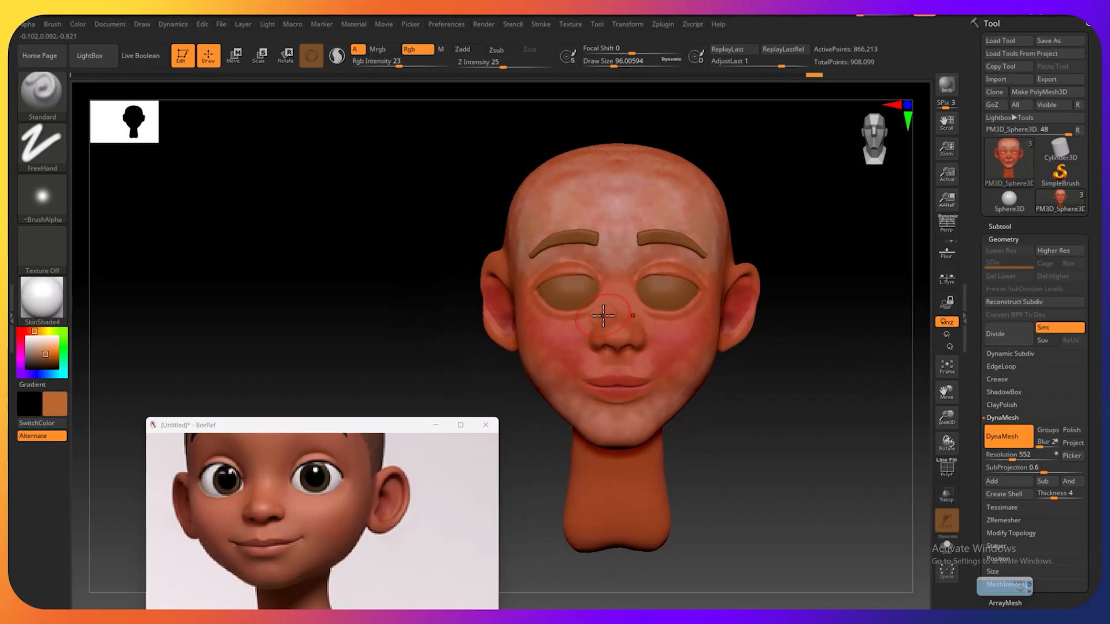
key("bracketleft")
key("bracketleft")
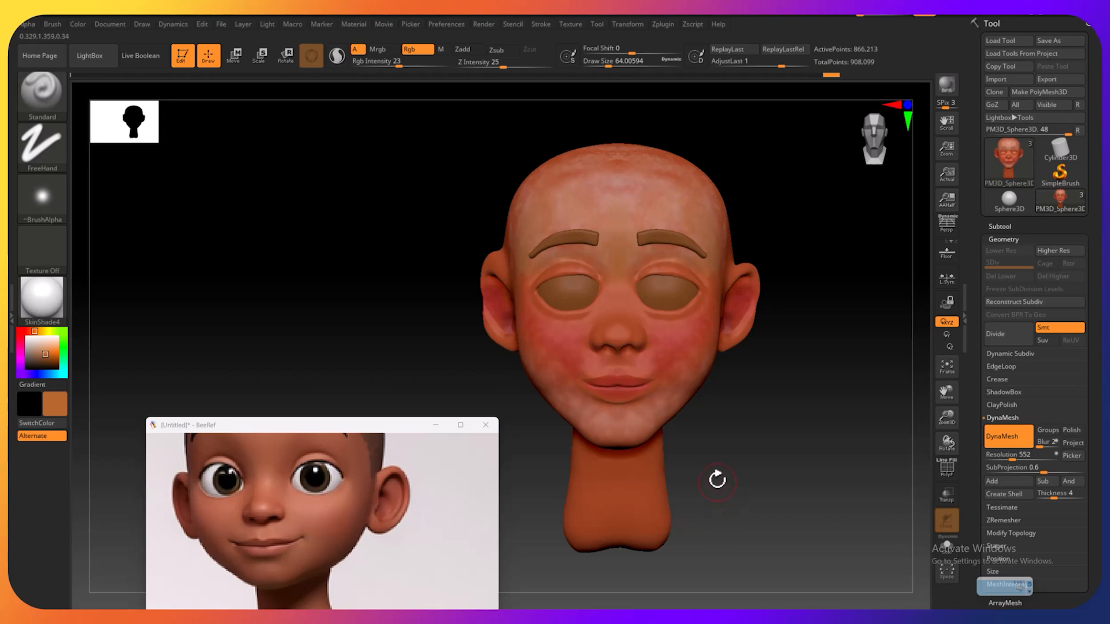
left_click(41, 149)
left_click(302, 160)
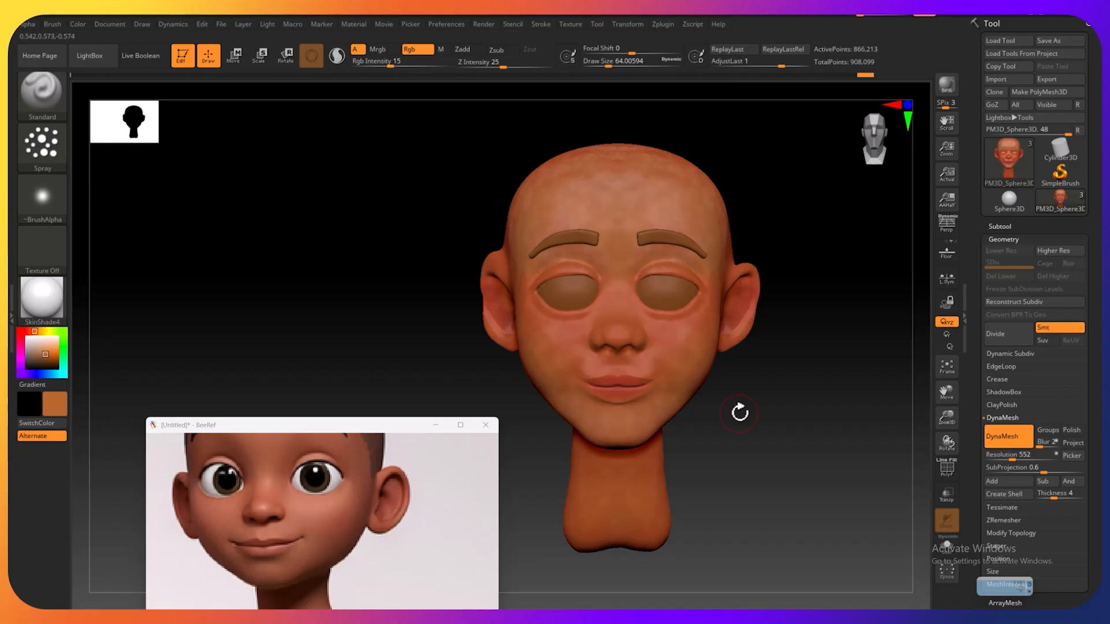
Smooth the mottled skin tones across the forehead, temples and cheeks of the head
mouse_move(738, 408)
right_mouse_down()
mouse_move(711, 405)
mouse_move(701, 351)
right_mouse_up()
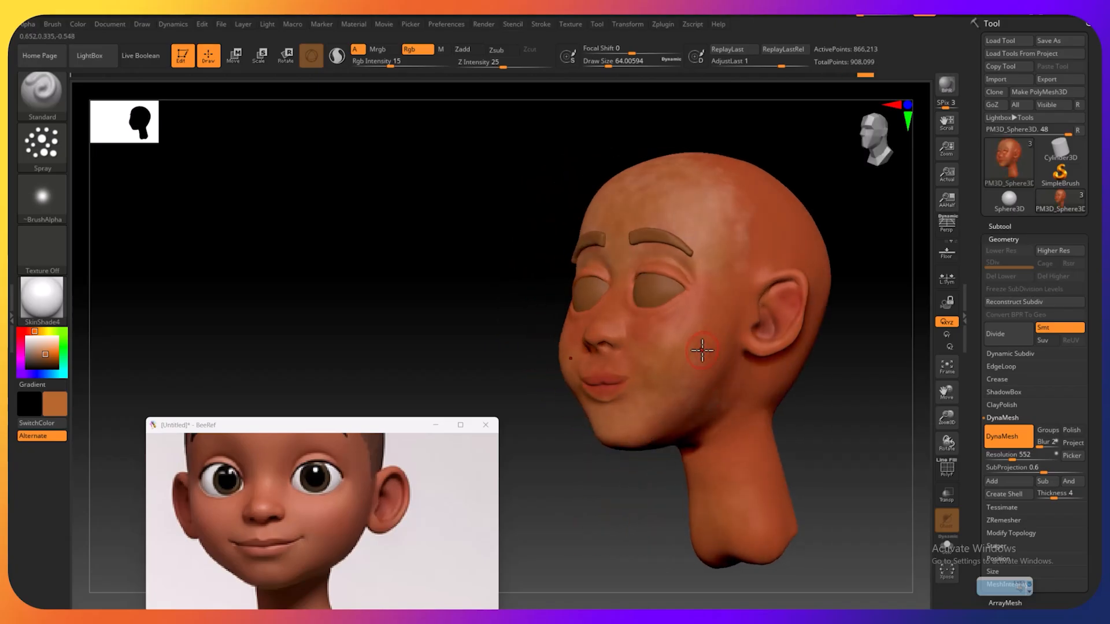
key("shift")
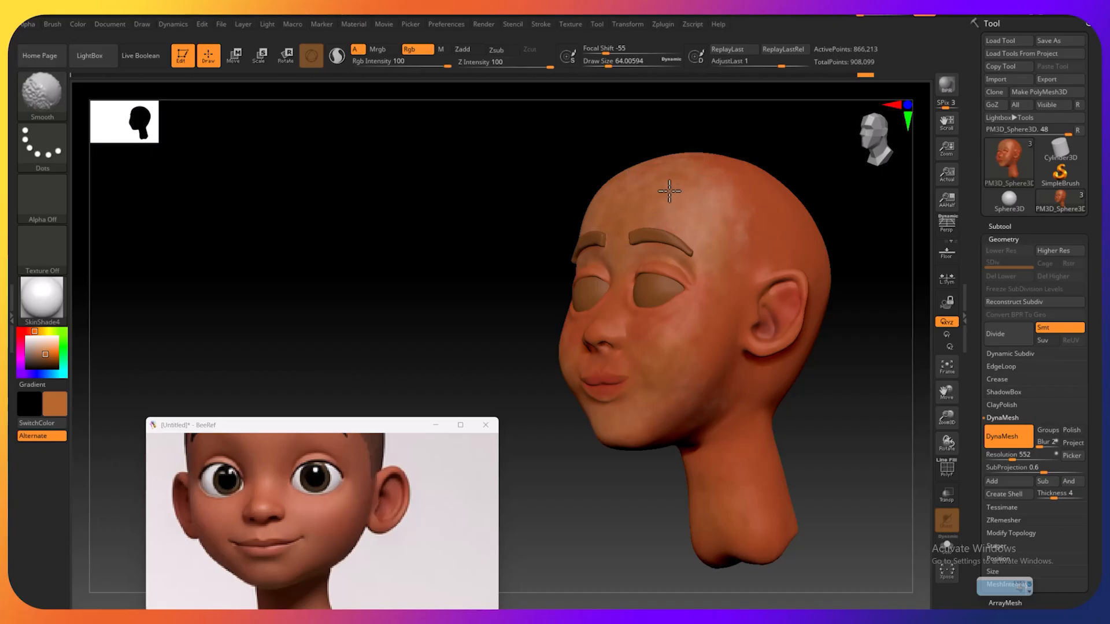
left_click_drag(476, 198, 470, 218, "shift")
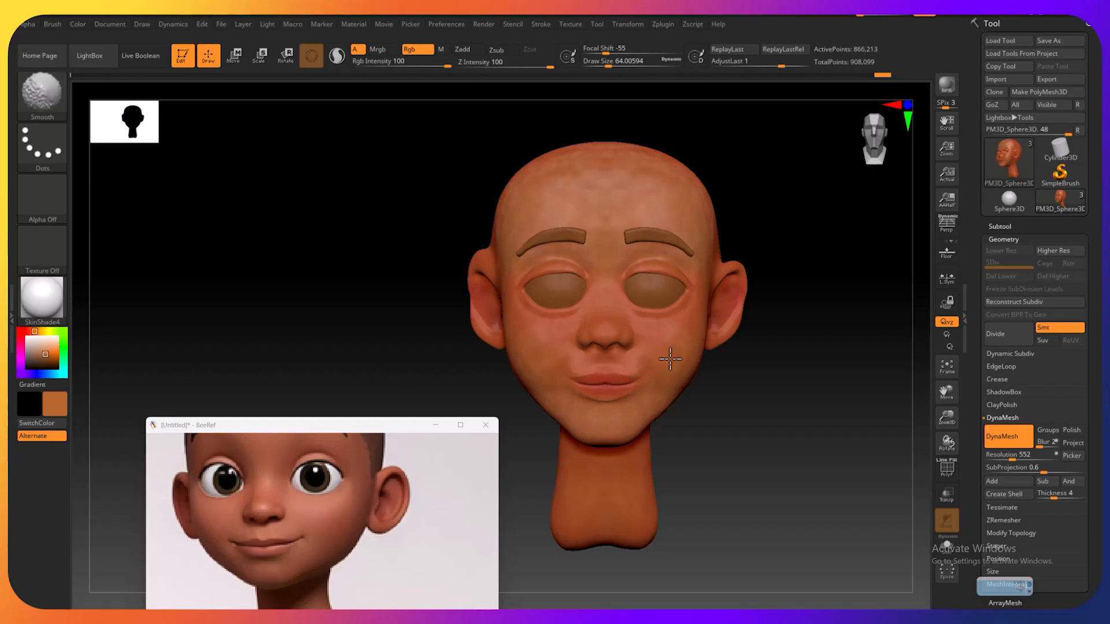
right_click_drag(669, 366, 722, 430)
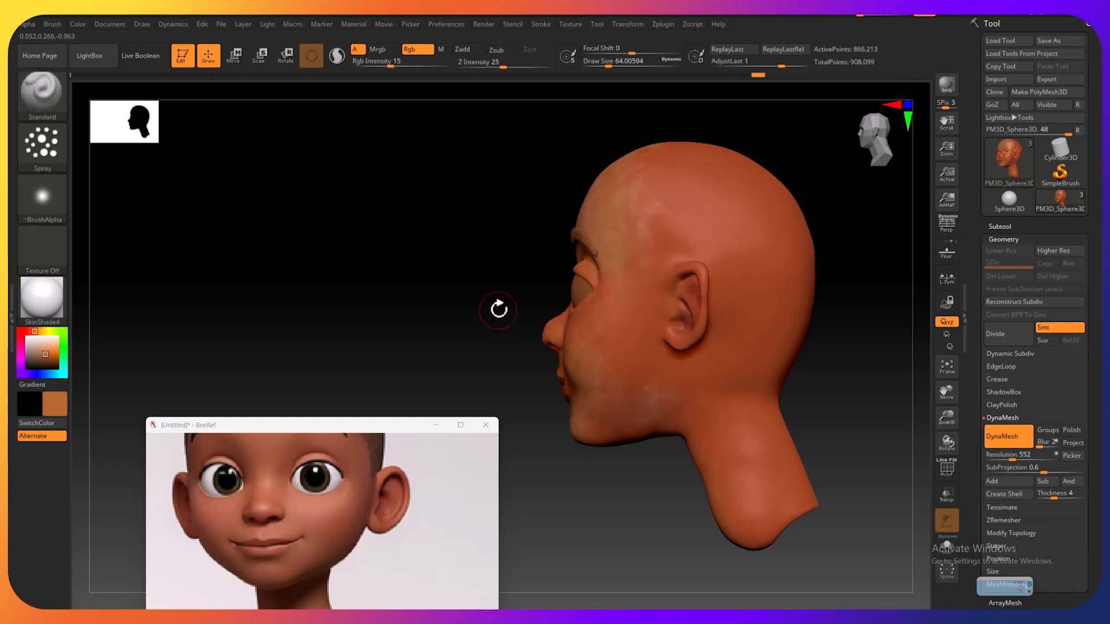
left_click_drag(498, 307, 536, 325, "shift")
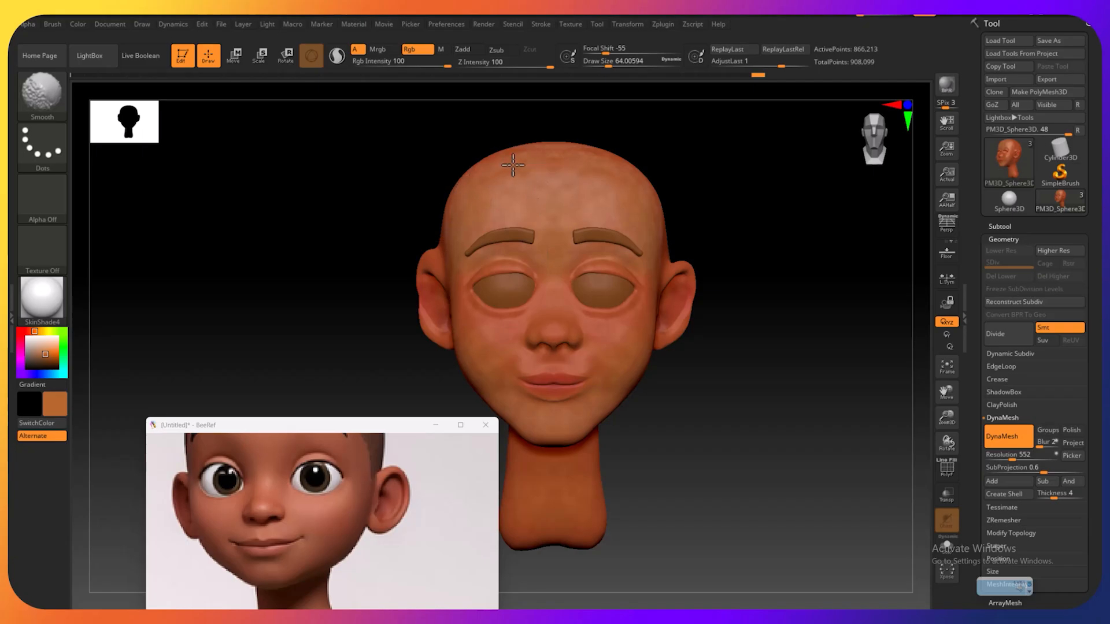
mouse_move(494, 170)
left_mouse_down("shift")
mouse_move(567, 173)
mouse_move(655, 199)
mouse_move(631, 208)
left_mouse_up("shift")
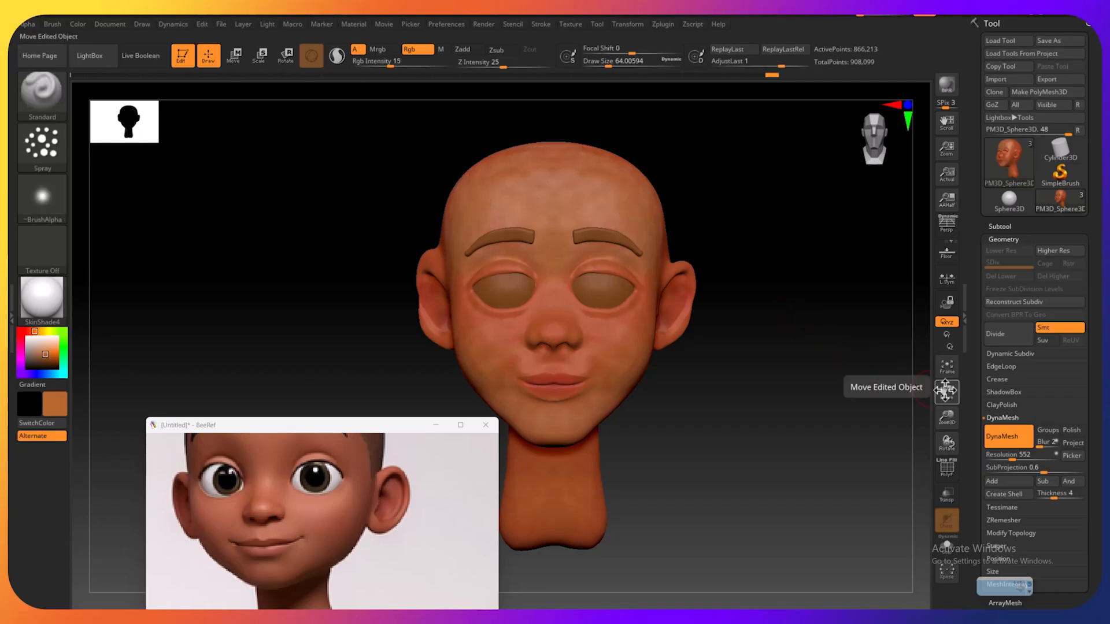
Set the main colour to reddish brown and give the Standard brush the FreeHand stroke with Alpha 35
left_click_drag(946, 391, 983, 392)
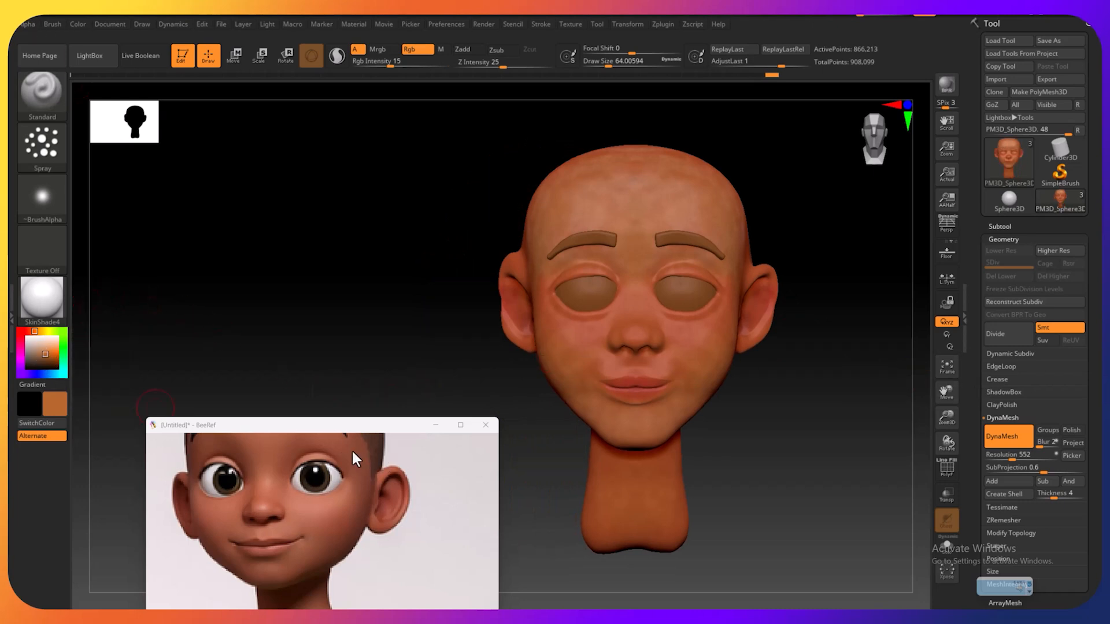
mouse_move(38, 332)
left_mouse_down()
mouse_move(599, 333)
mouse_move(610, 353)
mouse_move(578, 366)
left_mouse_up()
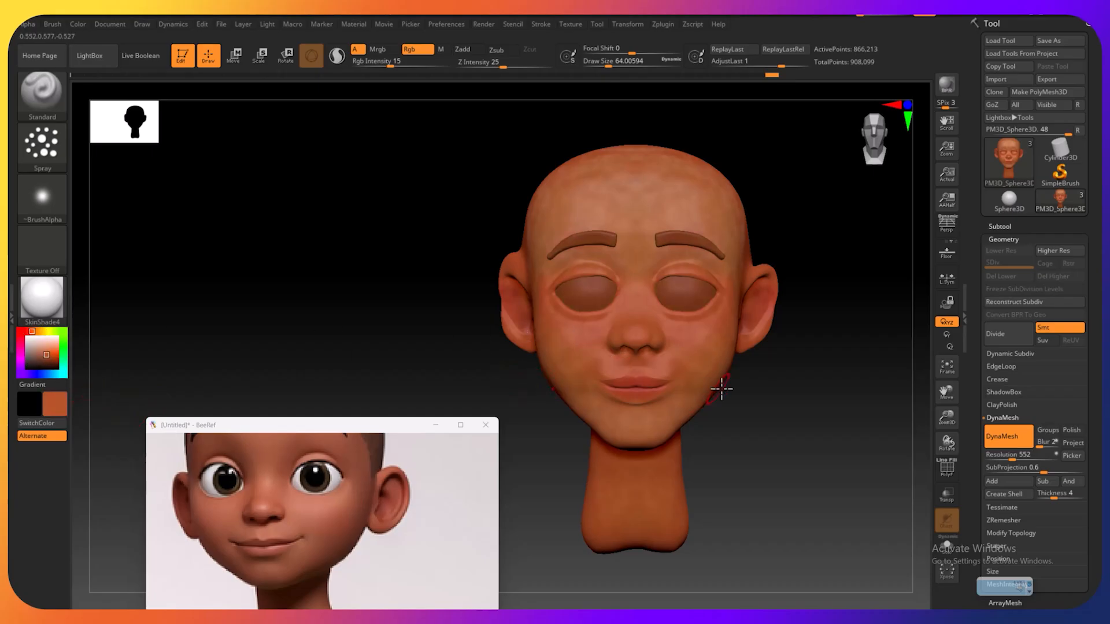
left_click(53, 160)
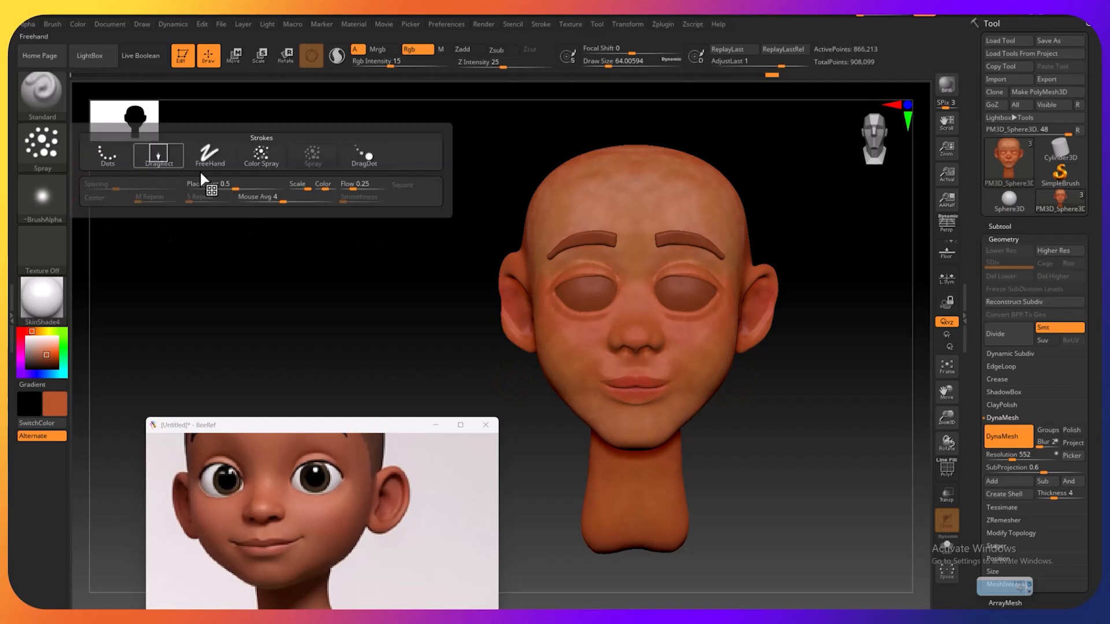
left_click(220, 167)
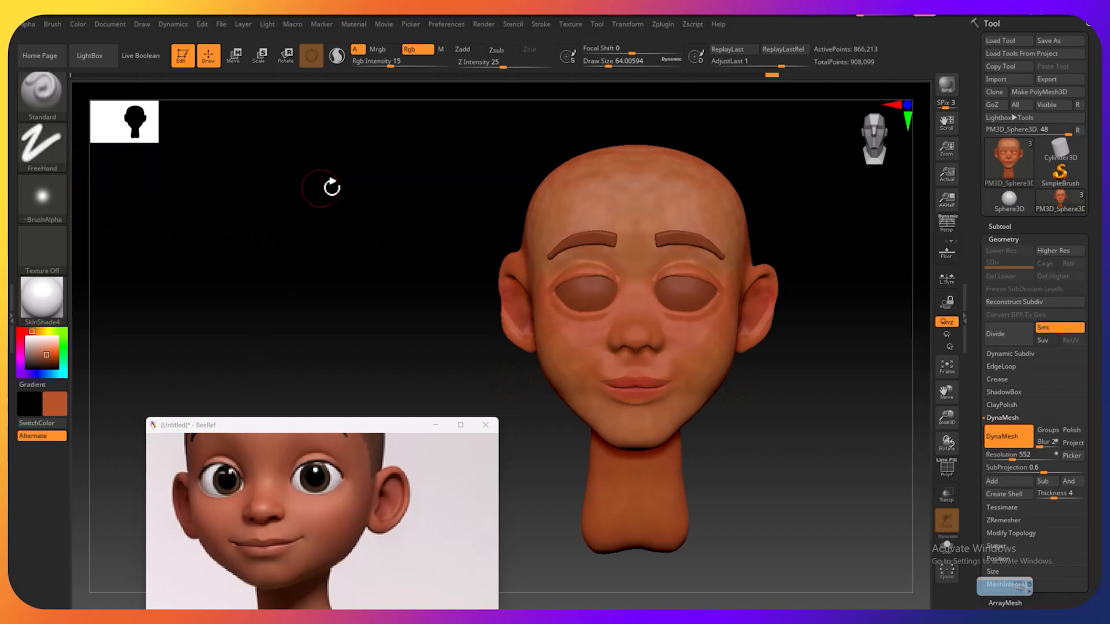
left_click(53, 205)
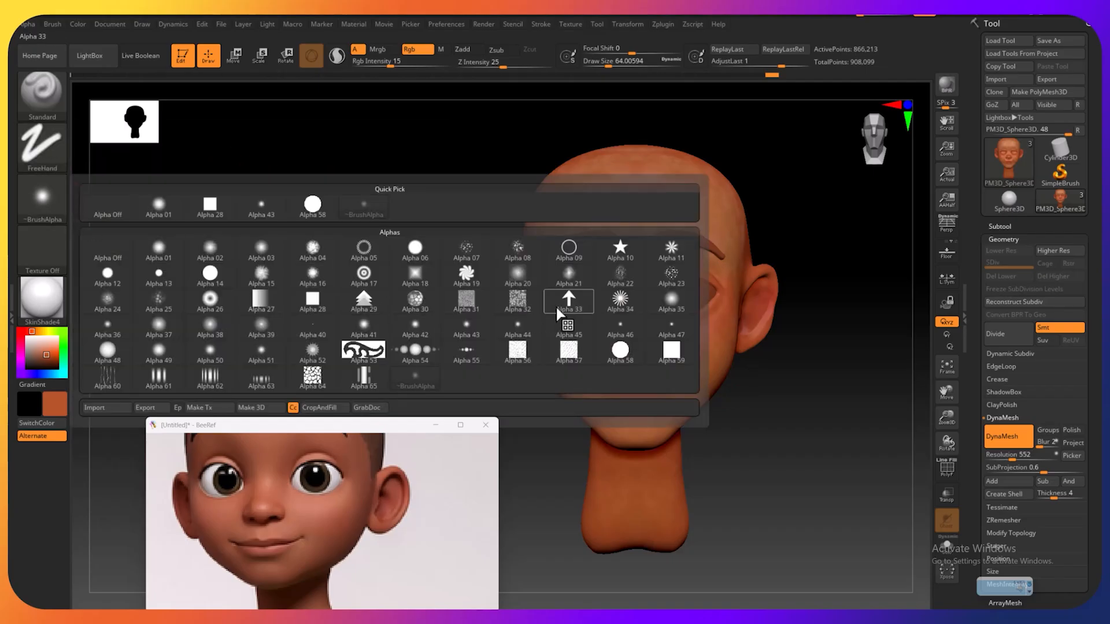
left_click(667, 300)
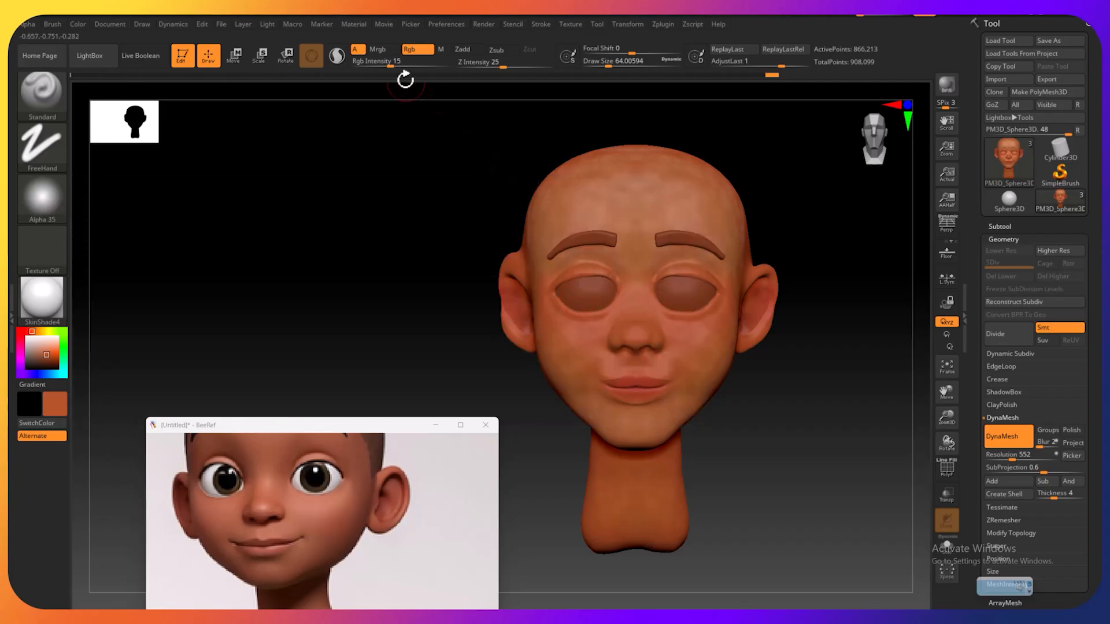
Even out the forehead, face and temples with reddish brown at Rgb Intensity 15, enlarging the brush to a Draw Size of about 108
mouse_move(623, 213)
left_mouse_down()
mouse_move(609, 208)
mouse_move(542, 252)
mouse_move(577, 210)
mouse_move(562, 229)
mouse_move(568, 178)
left_mouse_up()
mouse_move(585, 395)
left_mouse_down()
mouse_move(576, 344)
mouse_move(578, 400)
mouse_move(616, 340)
left_mouse_up()
key("bracketright")
key("bracketright")
key("bracketright")
key("bracketright")
key("bracketright")
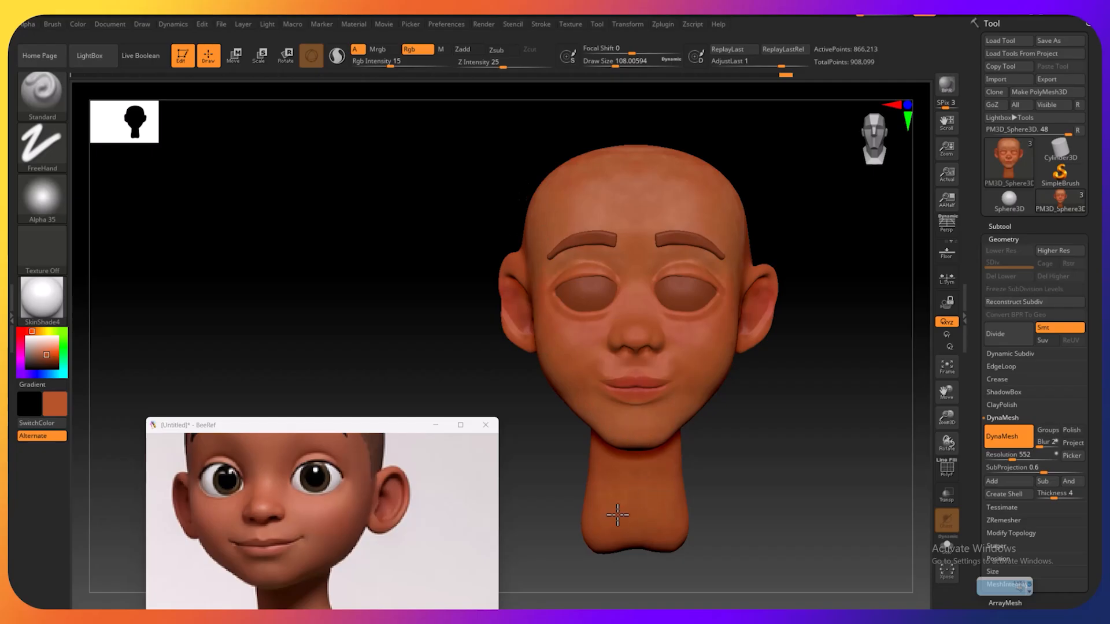
left_click_drag(758, 456, 726, 453)
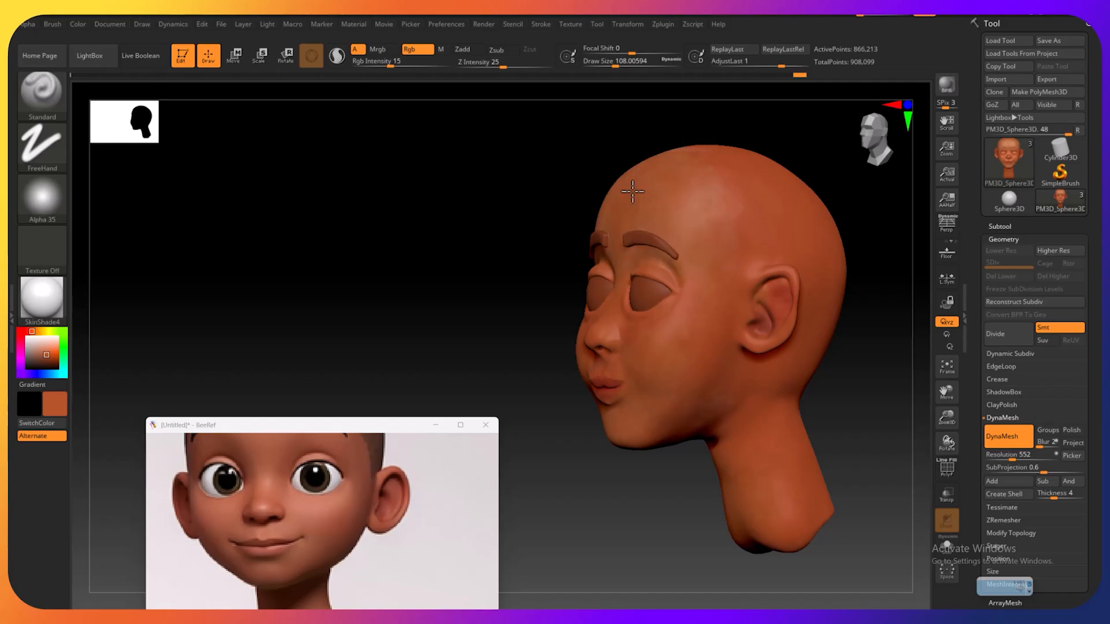
left_click_drag(497, 176, 550, 186)
left_click_drag(729, 400, 665, 375)
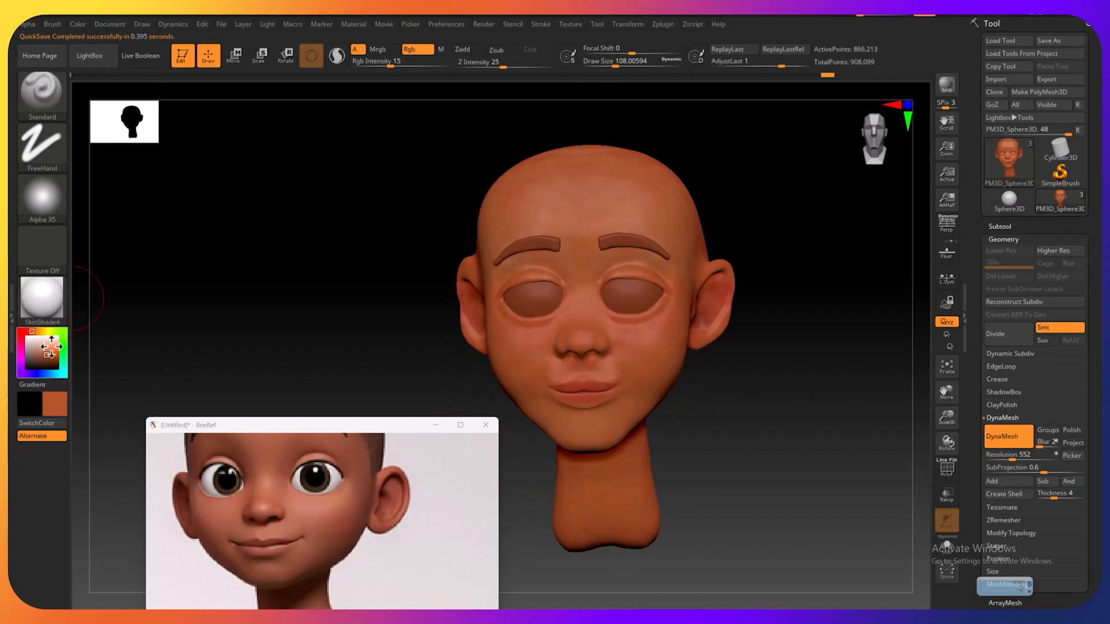
Set the main colour to red and tint the nose and cheeks at Rgb Intensity 15
left_click_drag(21, 331, 28, 331)
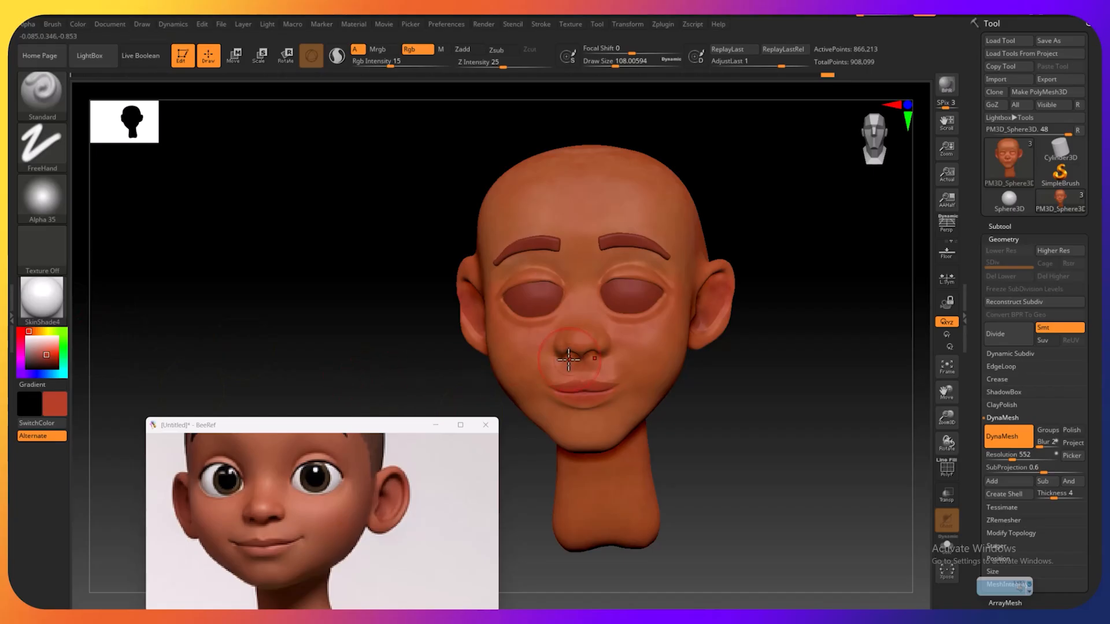
mouse_move(538, 353)
left_mouse_down()
mouse_move(527, 374)
mouse_move(544, 347)
mouse_move(508, 372)
left_mouse_up()
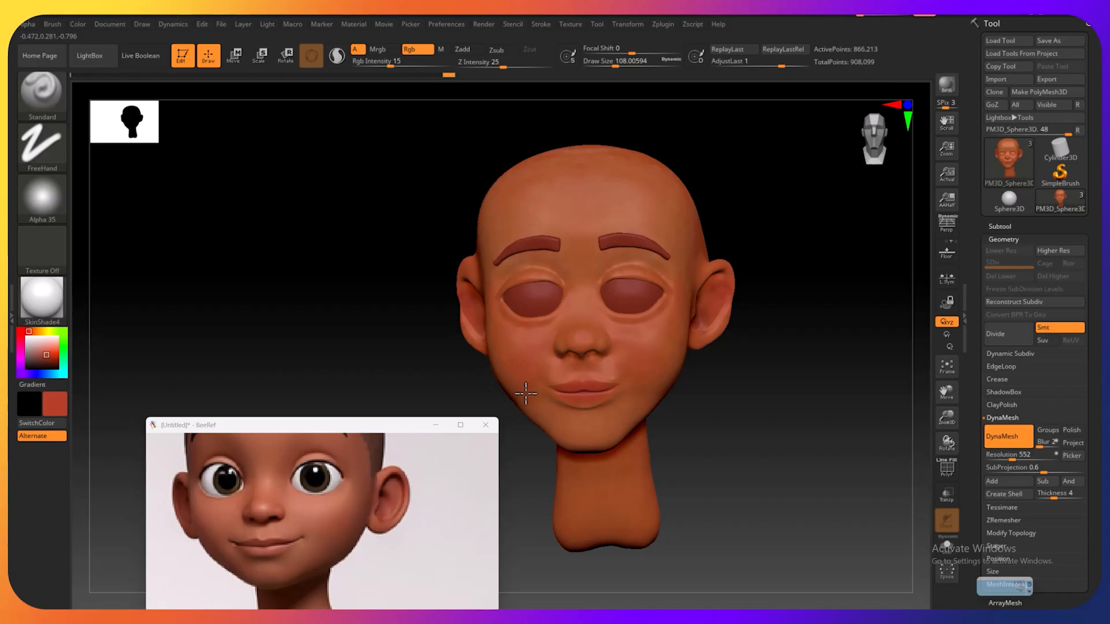
mouse_move(770, 428)
left_mouse_down()
mouse_move(778, 416)
mouse_move(742, 431)
mouse_move(671, 401)
left_mouse_up()
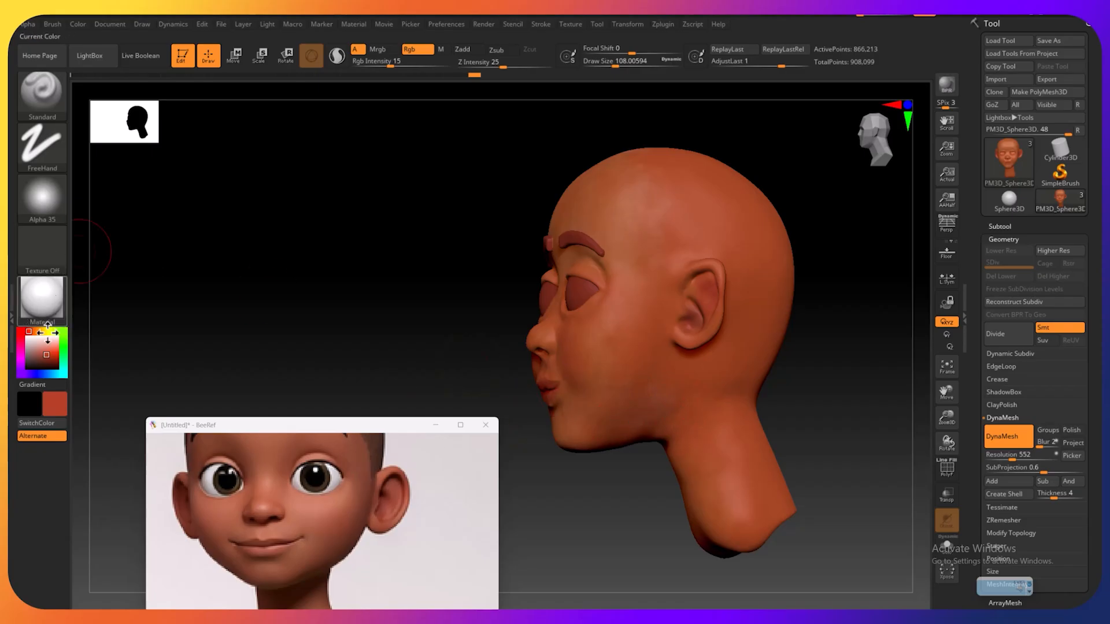
Set the main colour to a muted rose and lightly tint the upper face
left_click(40, 351)
left_click(40, 352)
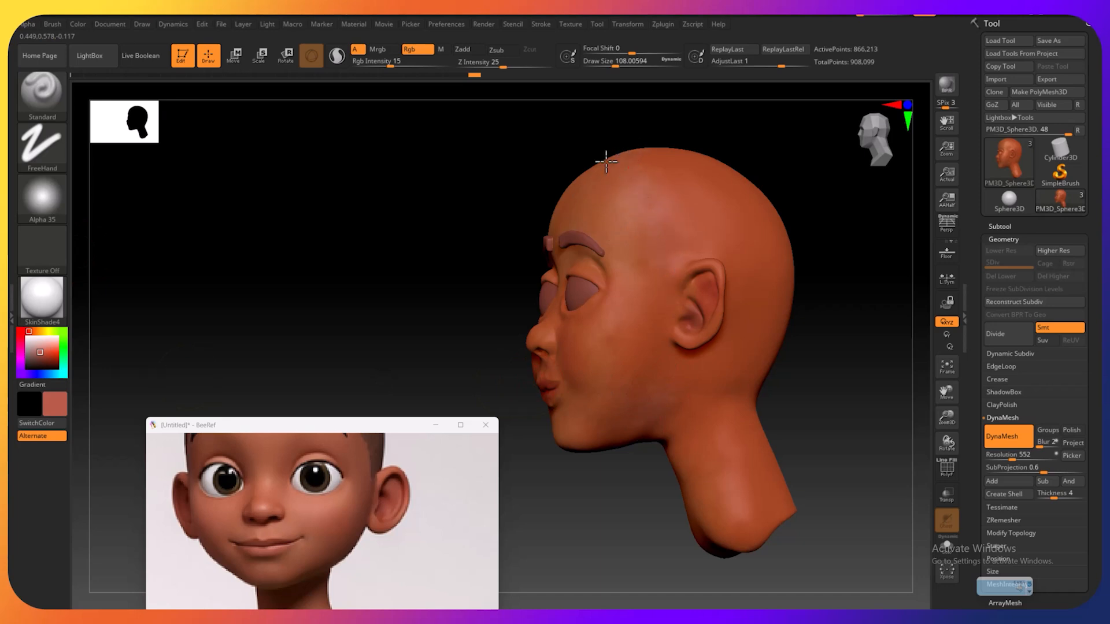
left_click_drag(606, 162, 466, 206)
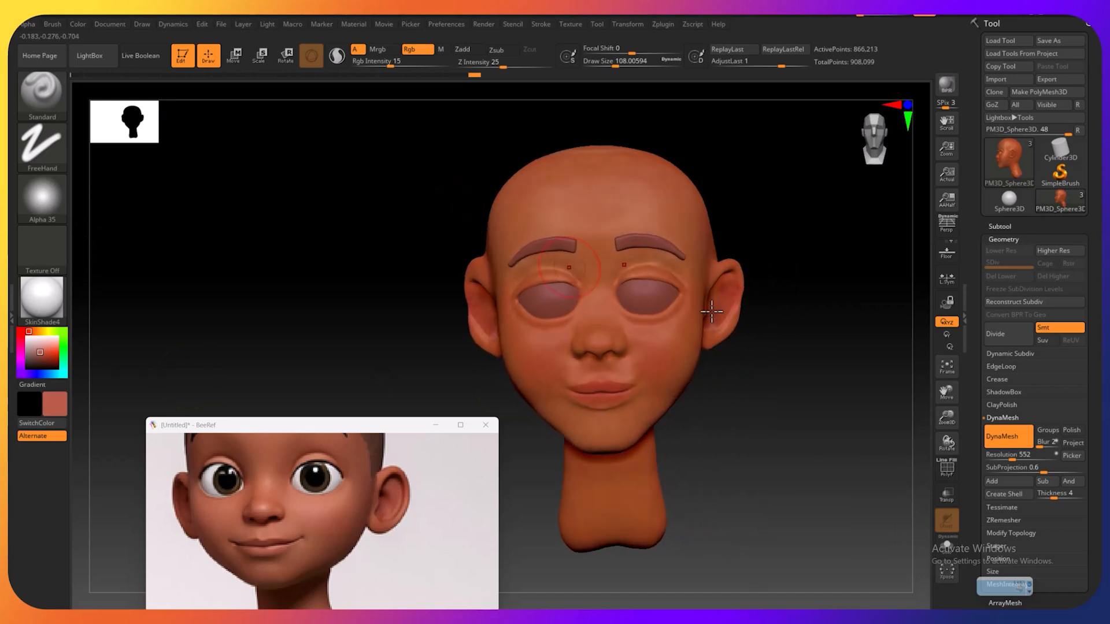
Select the eyeballs subtool, limit the brush to the M channel and choose the ToyPlastic material, moving the reference image out of the way
left_click(1015, 227)
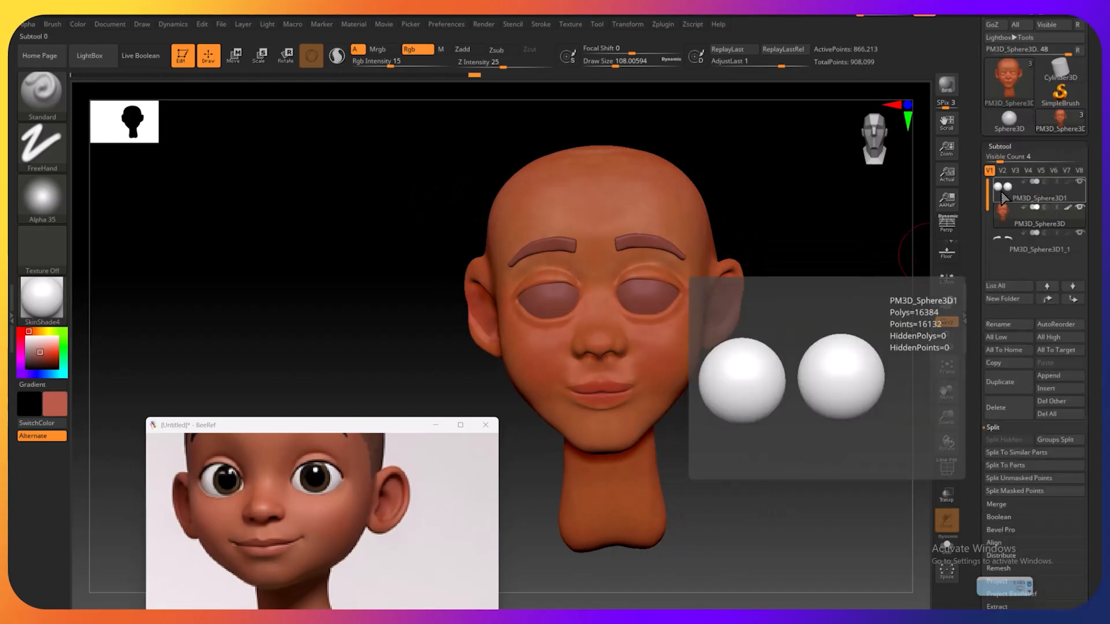
left_click(1003, 198)
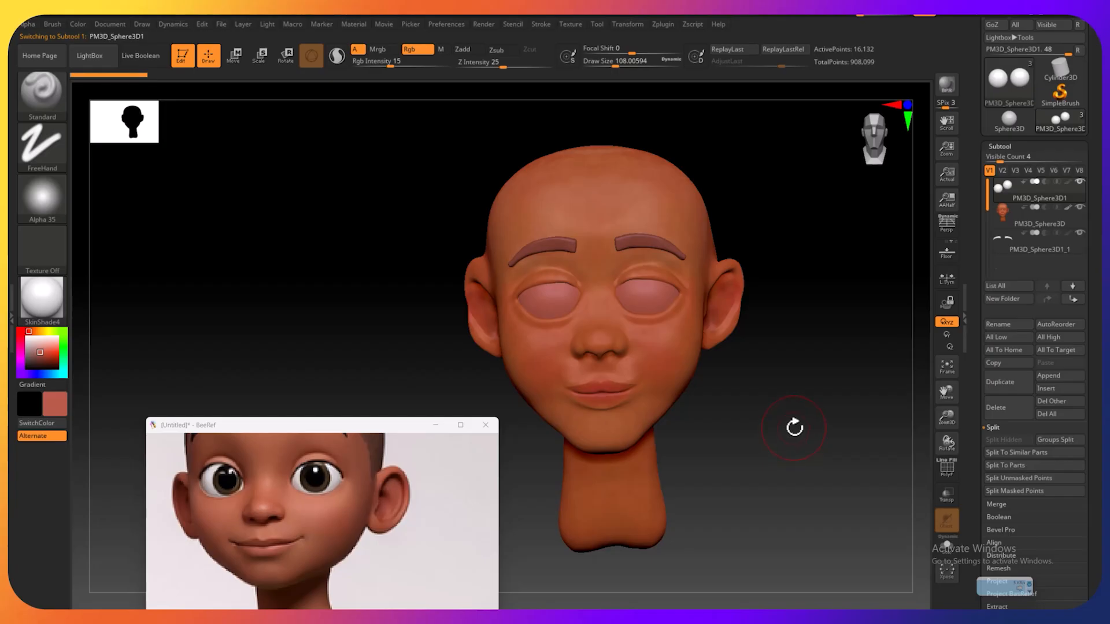
left_click(440, 50)
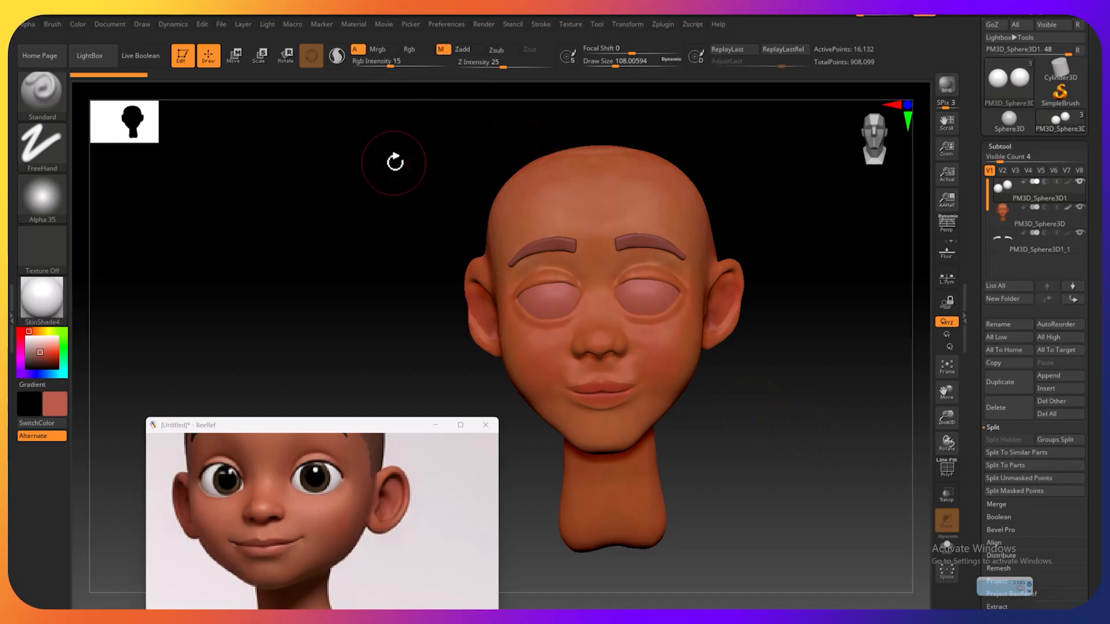
left_click(42, 296)
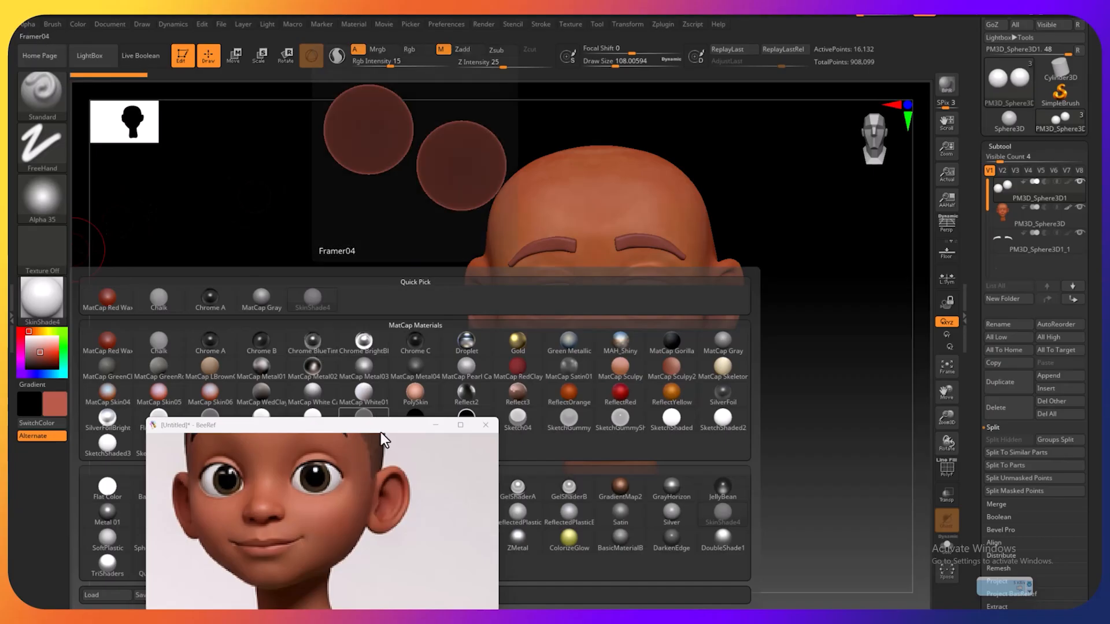
left_click_drag(380, 428, 164, 555)
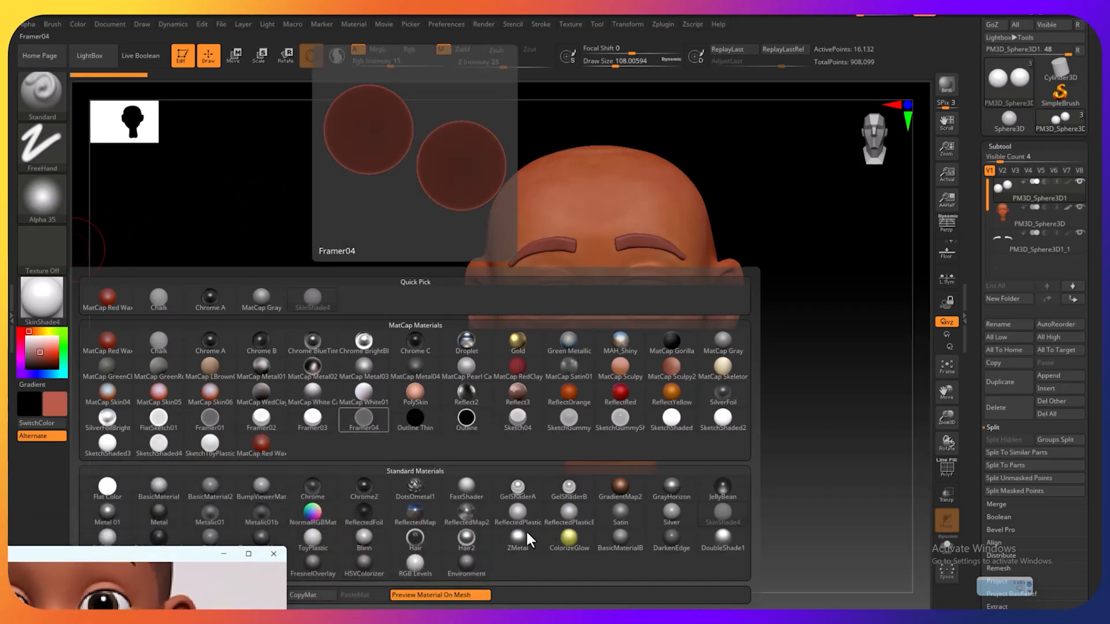
left_click(319, 533)
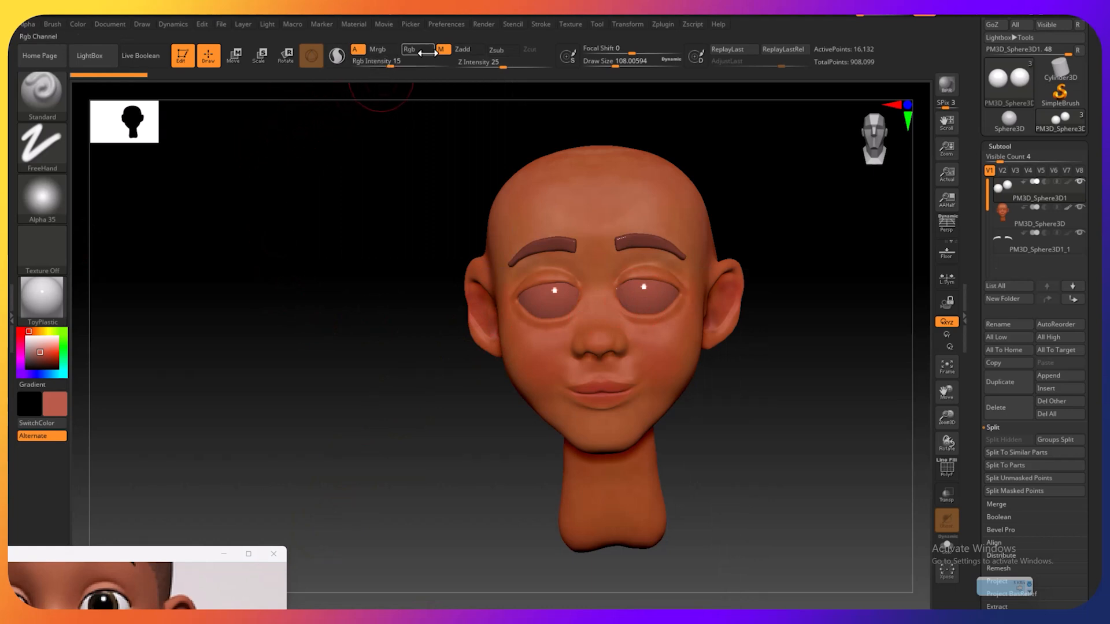
Fill the eyeballs with ToyPlastic and near-white, RGB 232, 230, 230, in Mrgb mode, and return the brush to the Rgb channel only
left_click(381, 51)
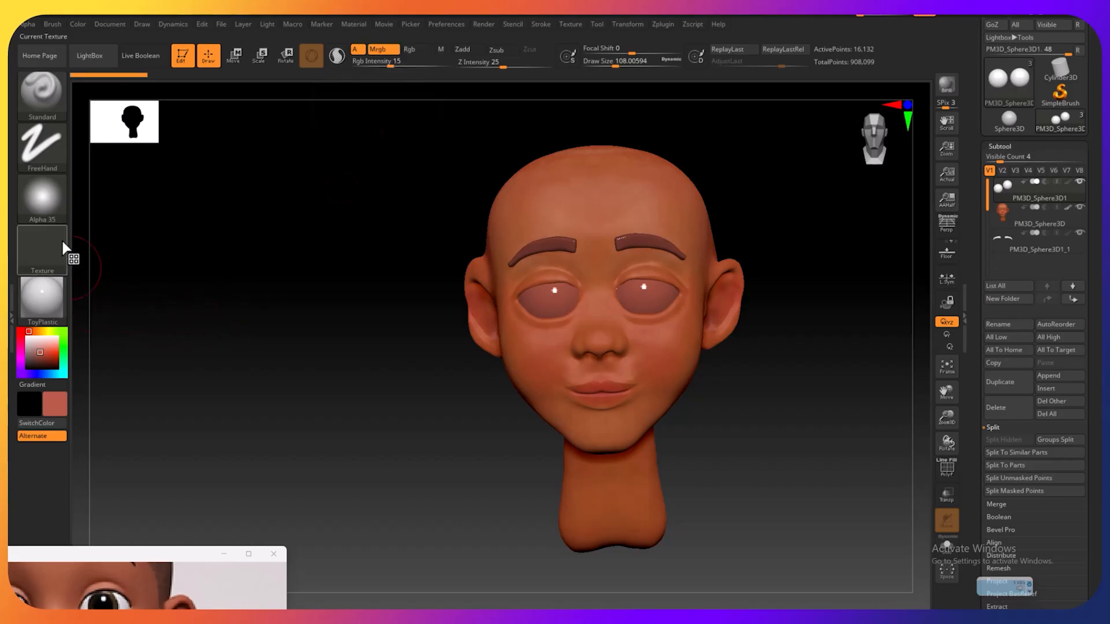
left_click(40, 293)
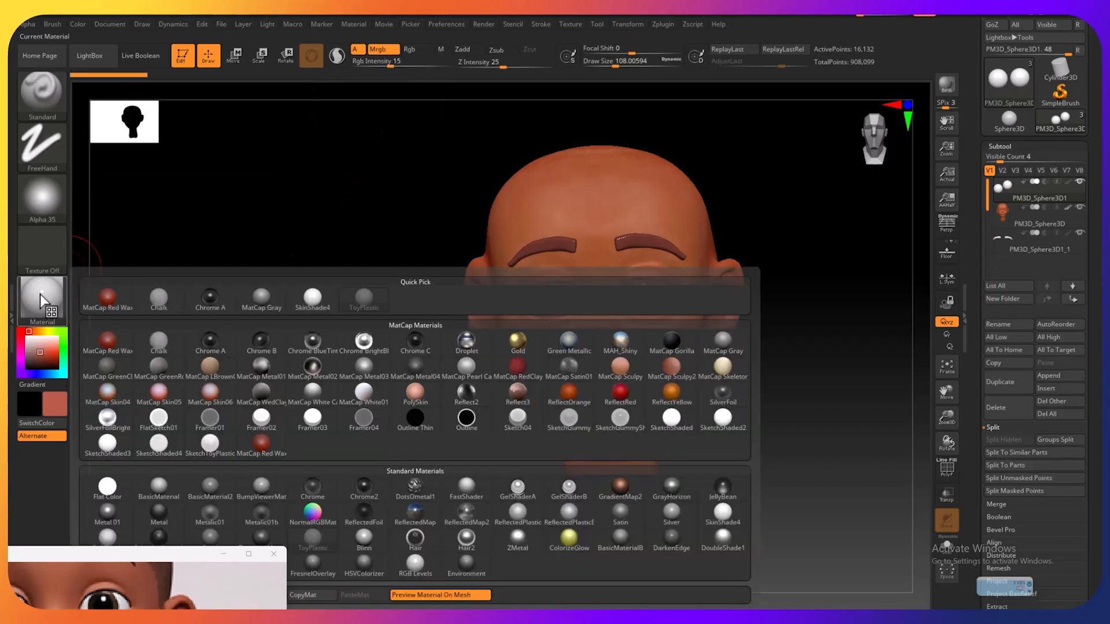
left_click(27, 338)
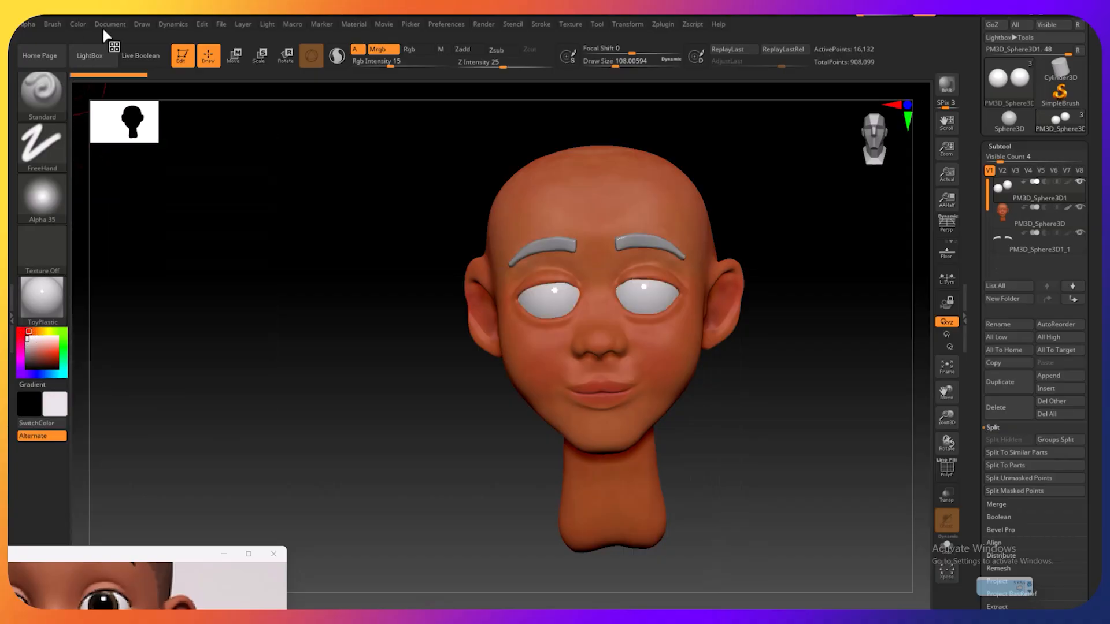
left_click(85, 21)
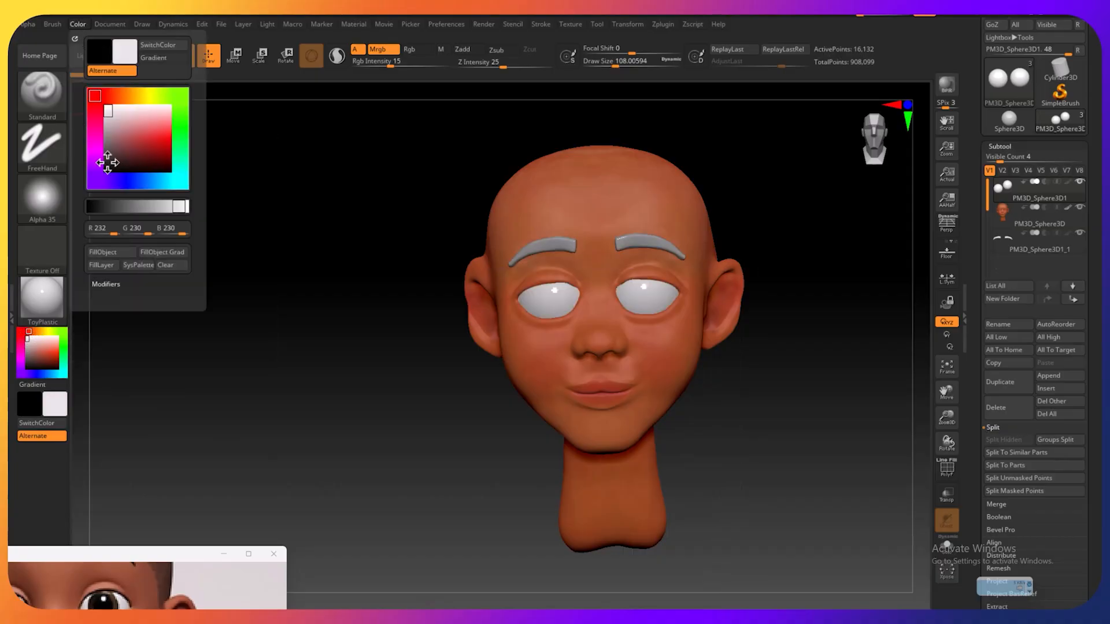
left_click(116, 257)
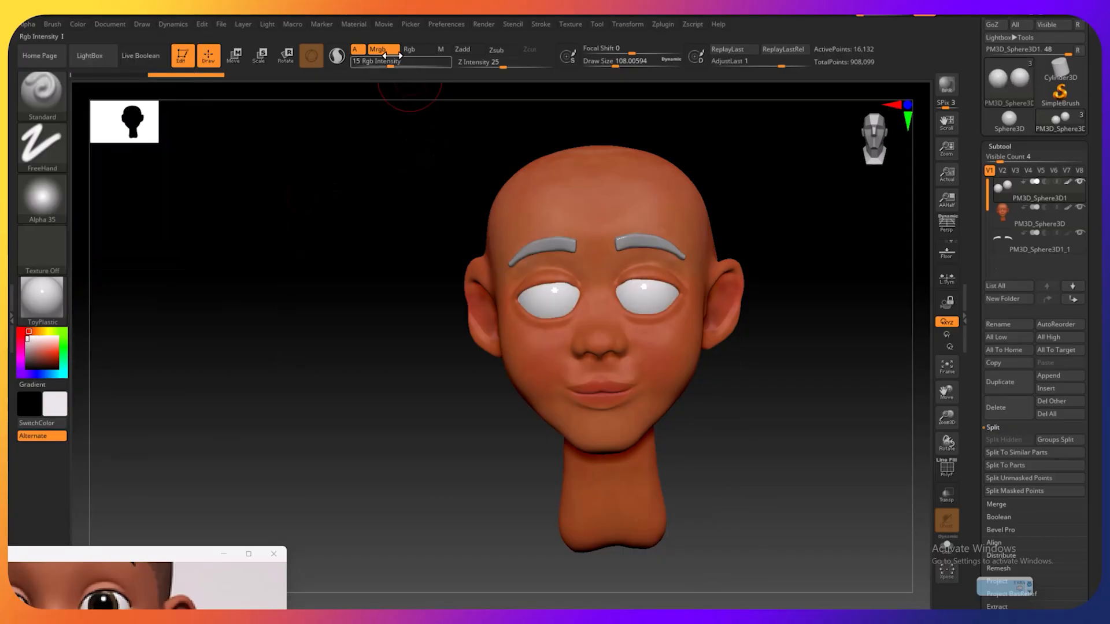
left_click(378, 49)
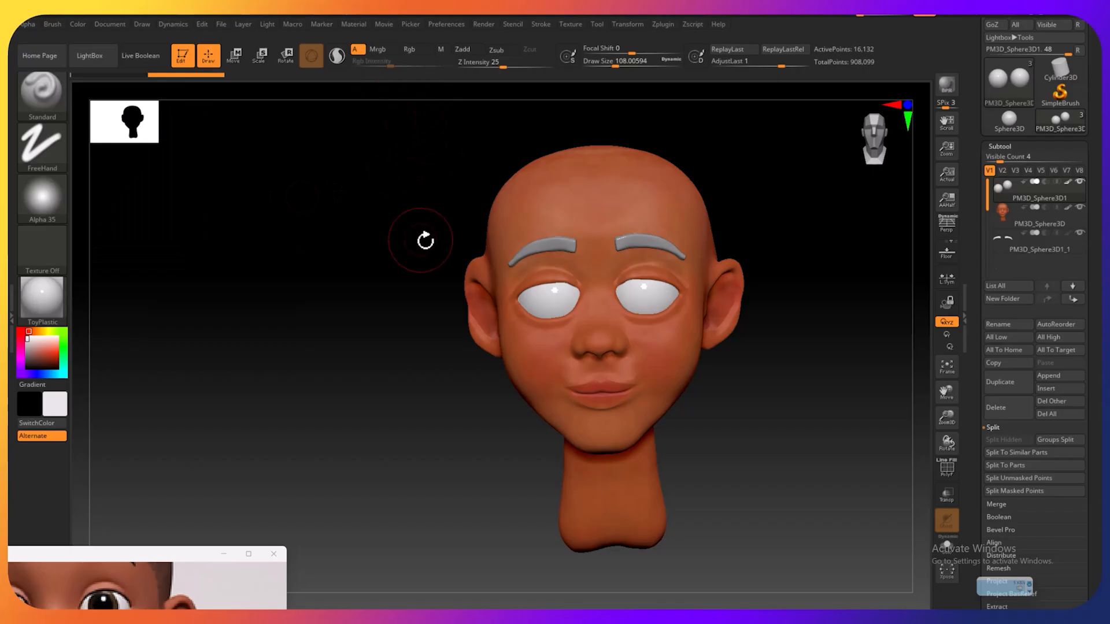
left_click(407, 50)
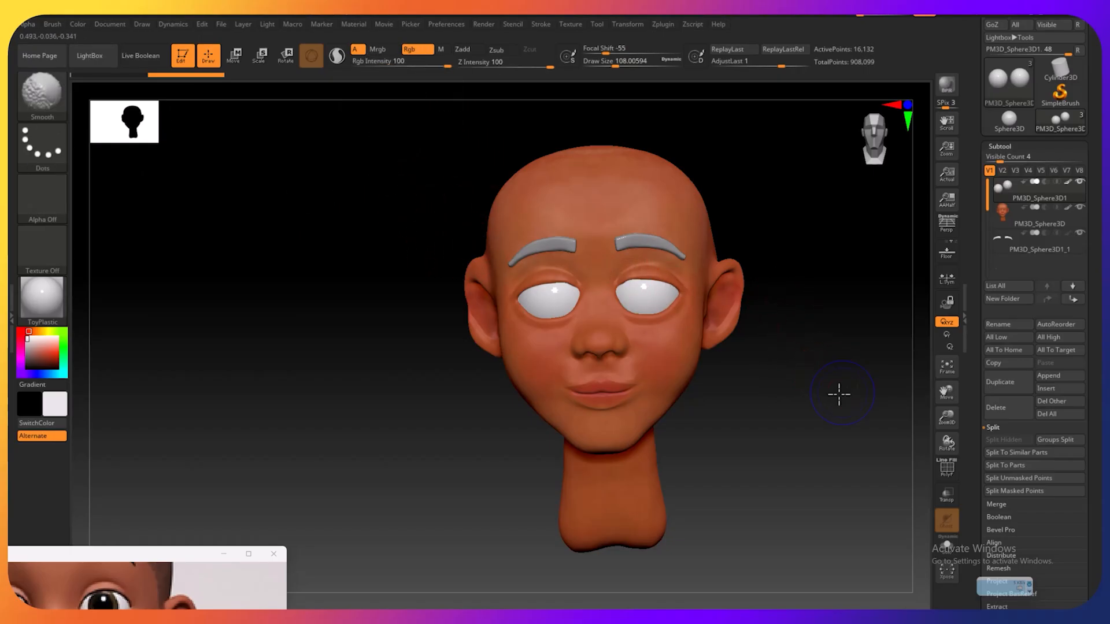
left_click_drag(837, 391, 830, 393)
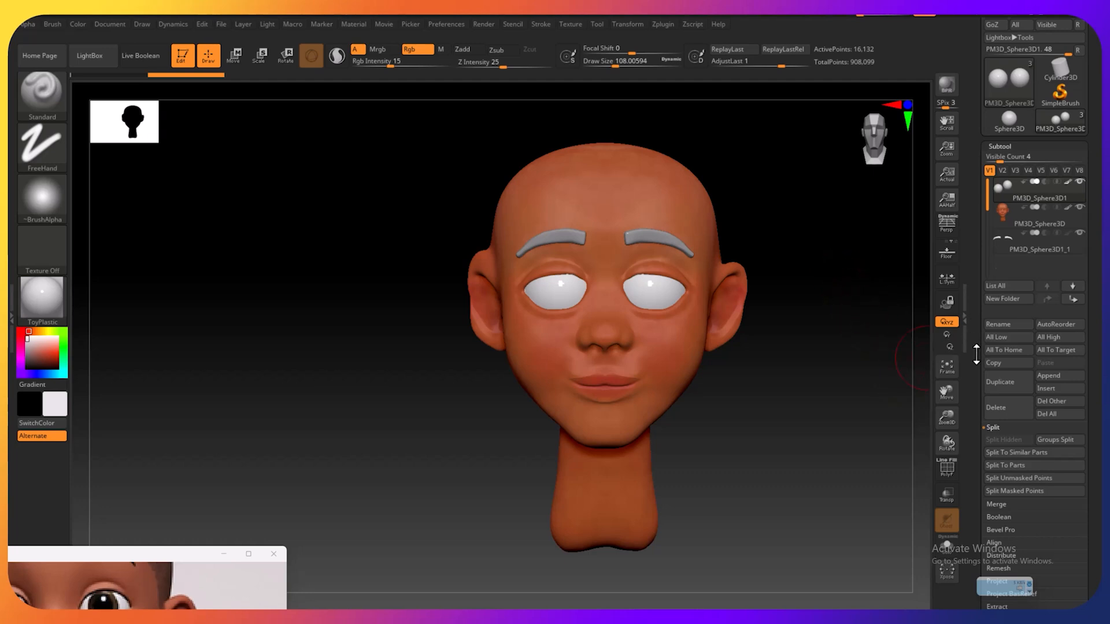
left_click_drag(976, 354, 975, 353)
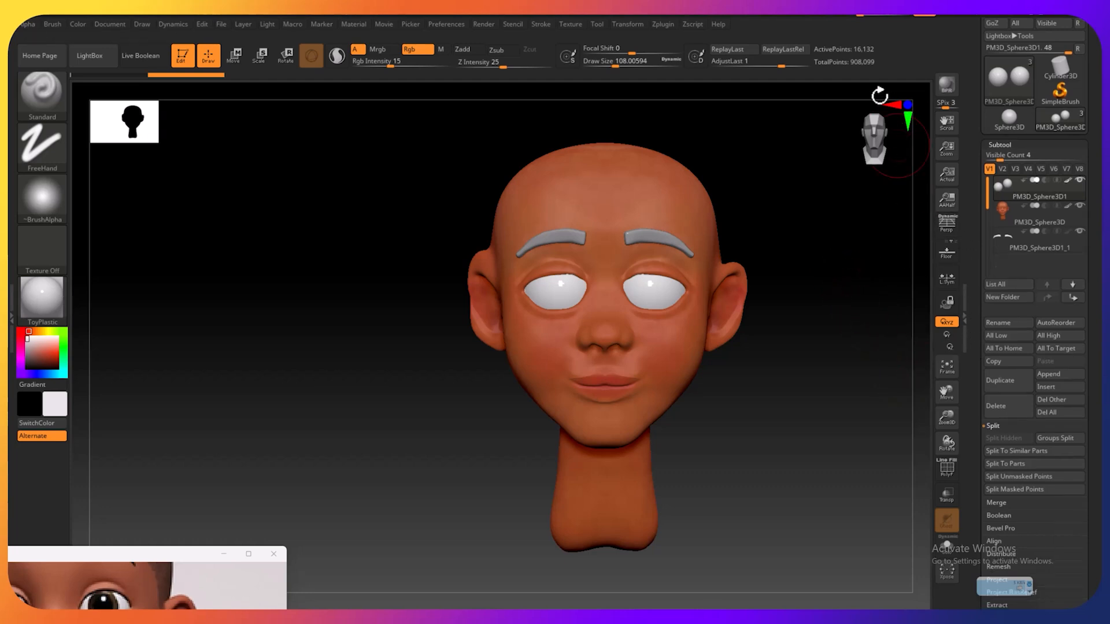
Try stamping dark brown irises onto both eyeballs with the DragRect stroke at Rgb Intensity 100, and undo the stamp
left_click_drag(974, 310, 967, 226)
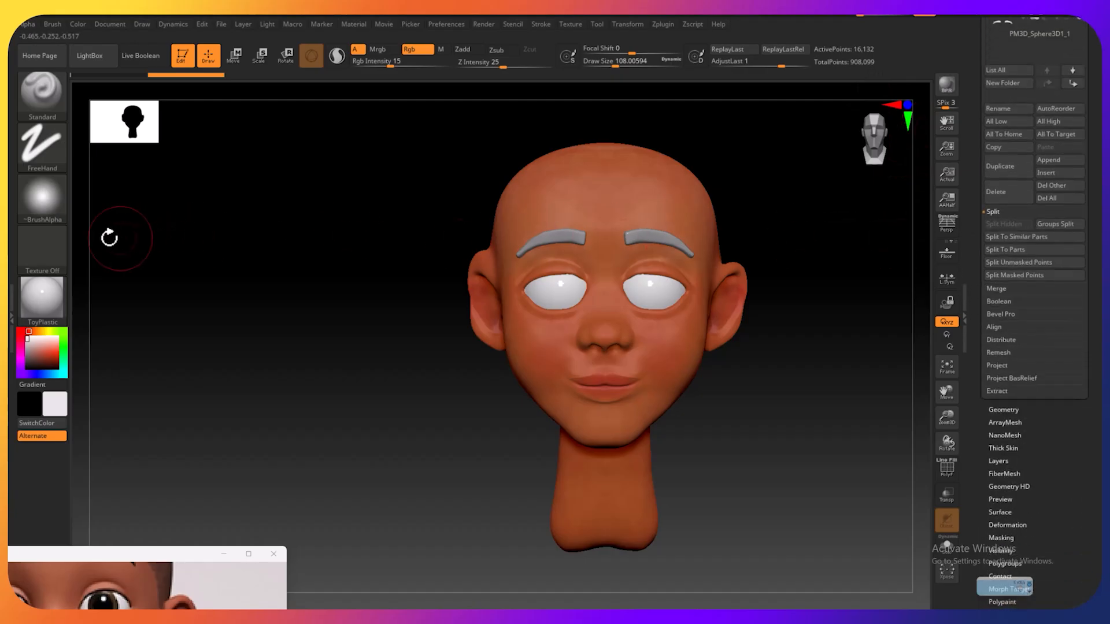
left_click(38, 148)
left_click(165, 165)
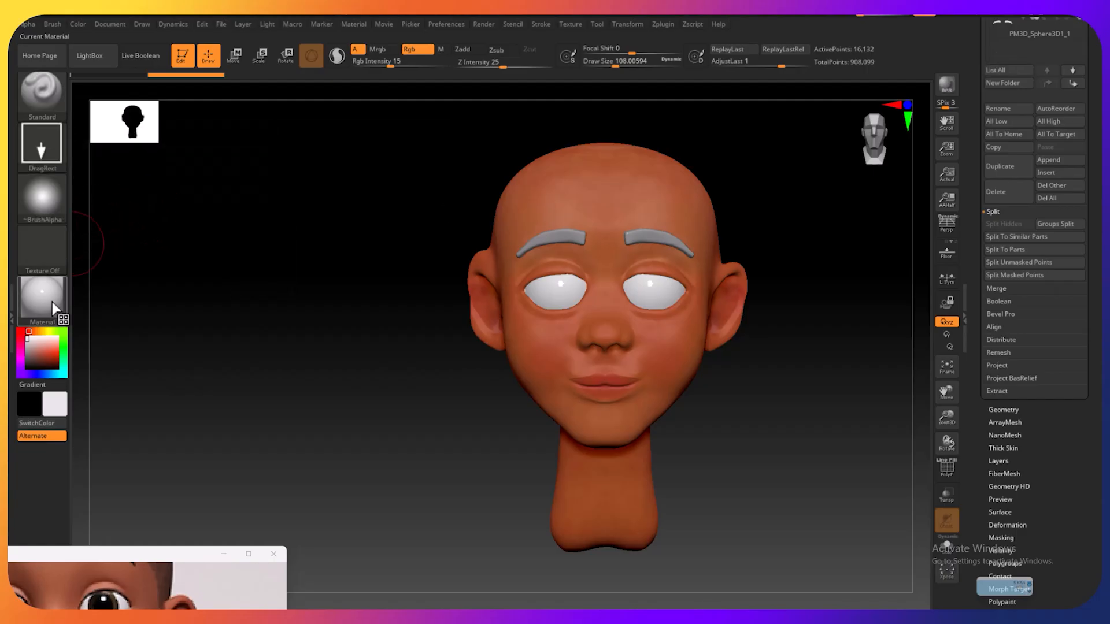
left_click(38, 359)
left_click_drag(38, 359, 36, 362)
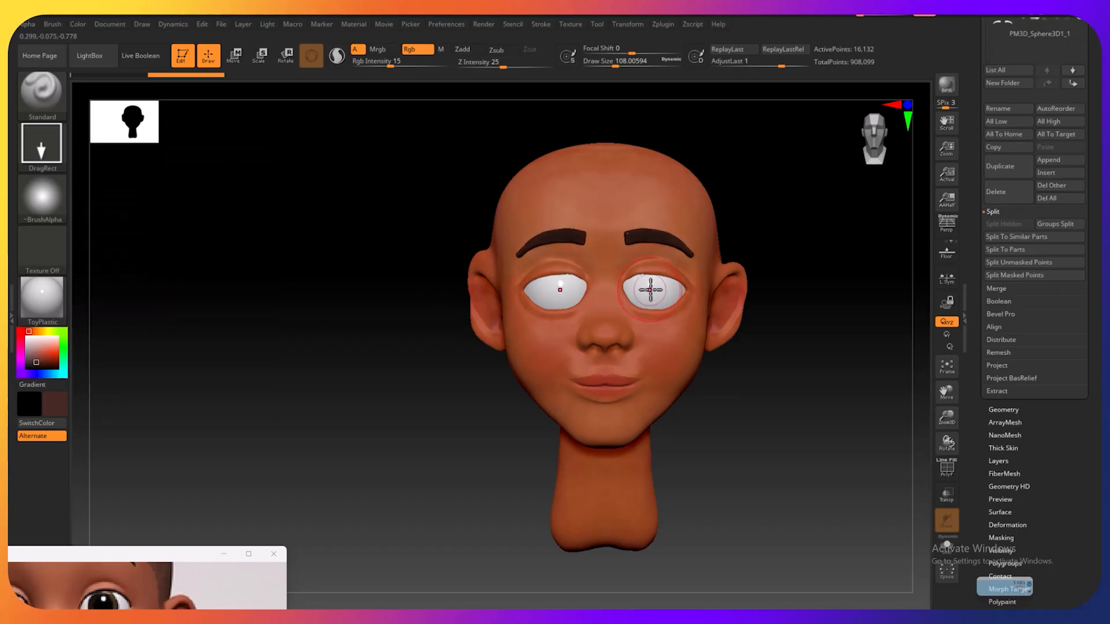
left_click_drag(651, 289, 654, 303)
left_click_drag(404, 65, 441, 74)
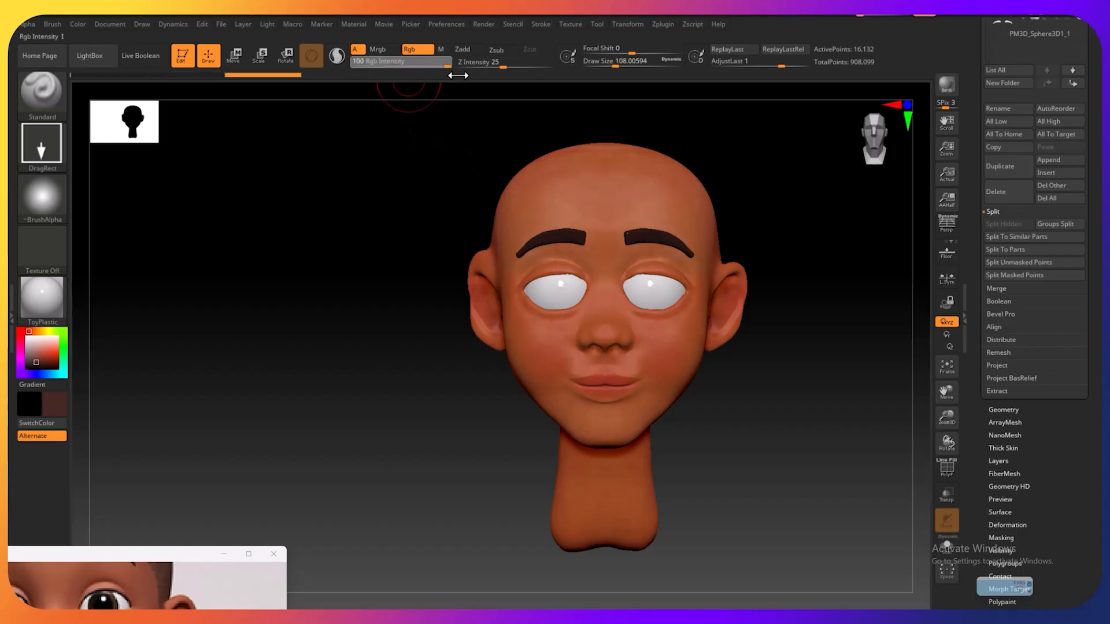
left_click_drag(653, 290, 661, 327)
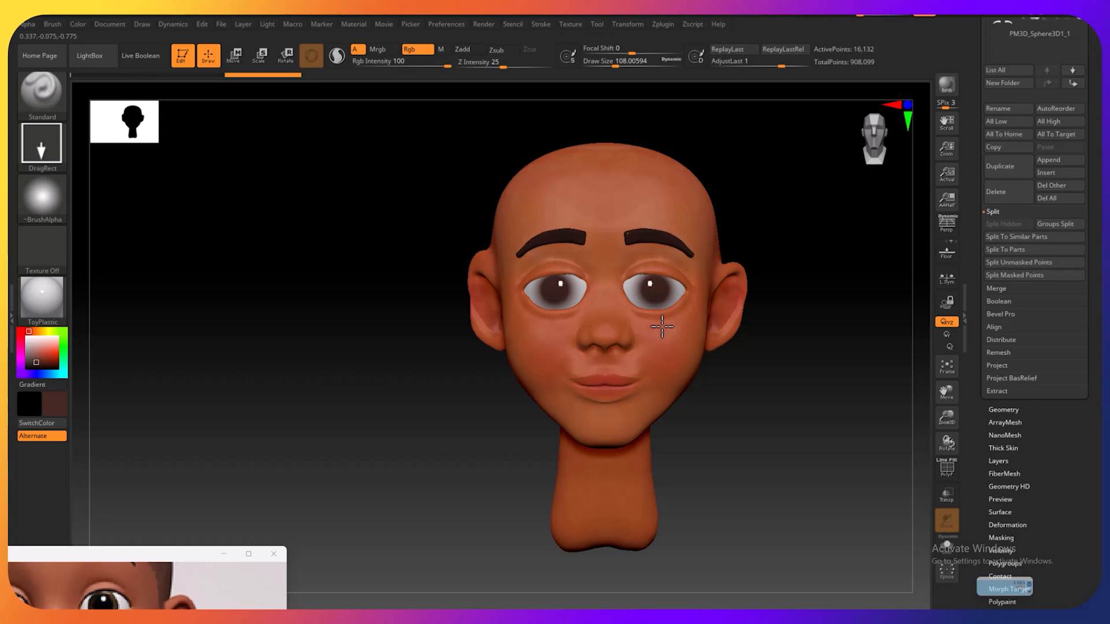
key("ctrl+z")
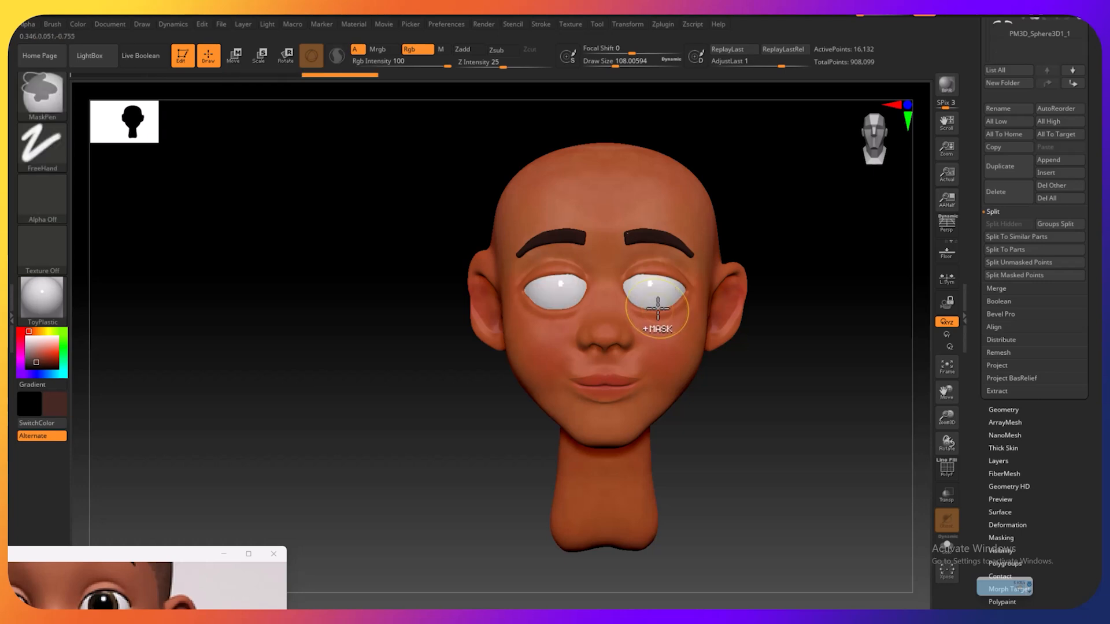
Move the reference image so its eyes are visible, choose a muted red, try stamping irises with it and undo the stamp
left_click_drag(112, 546, 147, 449)
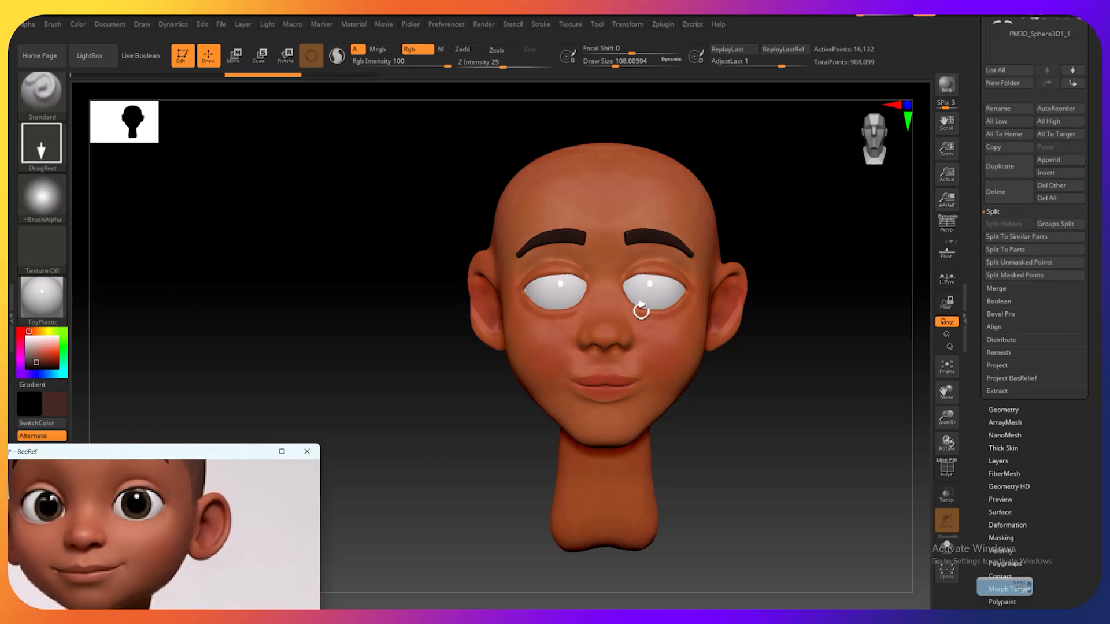
left_click(35, 354)
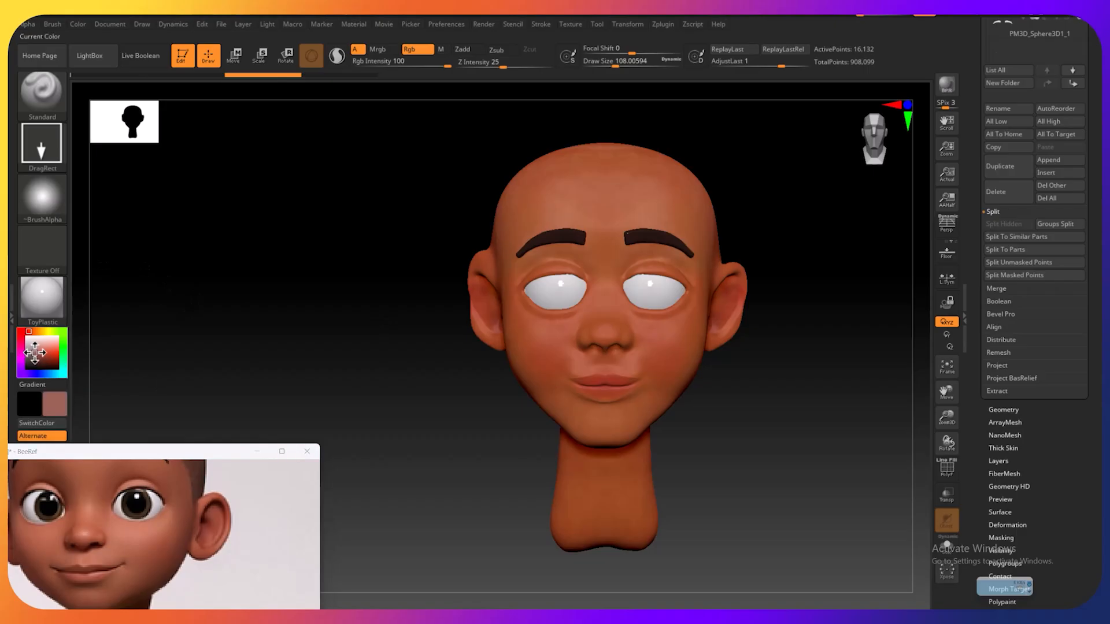
left_click_drag(31, 331, 28, 332)
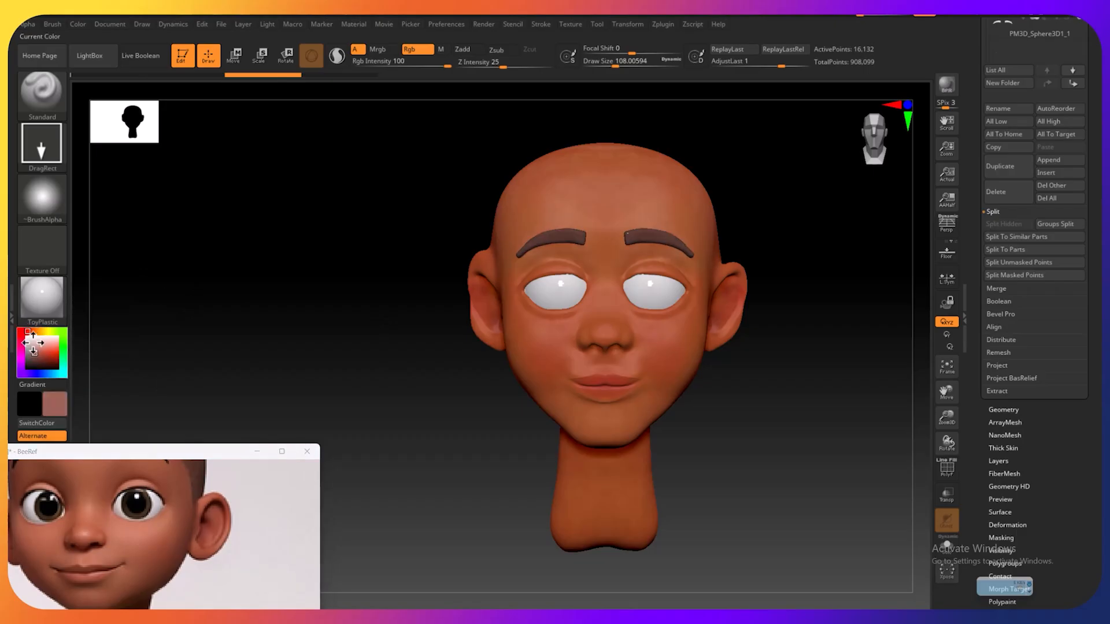
left_click(40, 354)
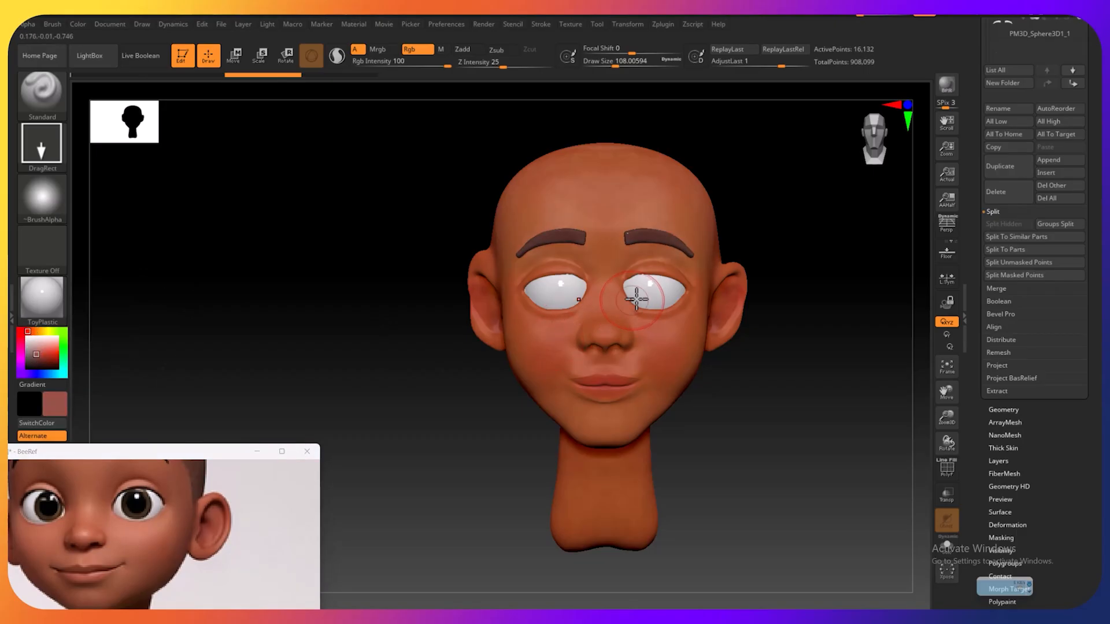
left_click_drag(648, 291, 675, 296)
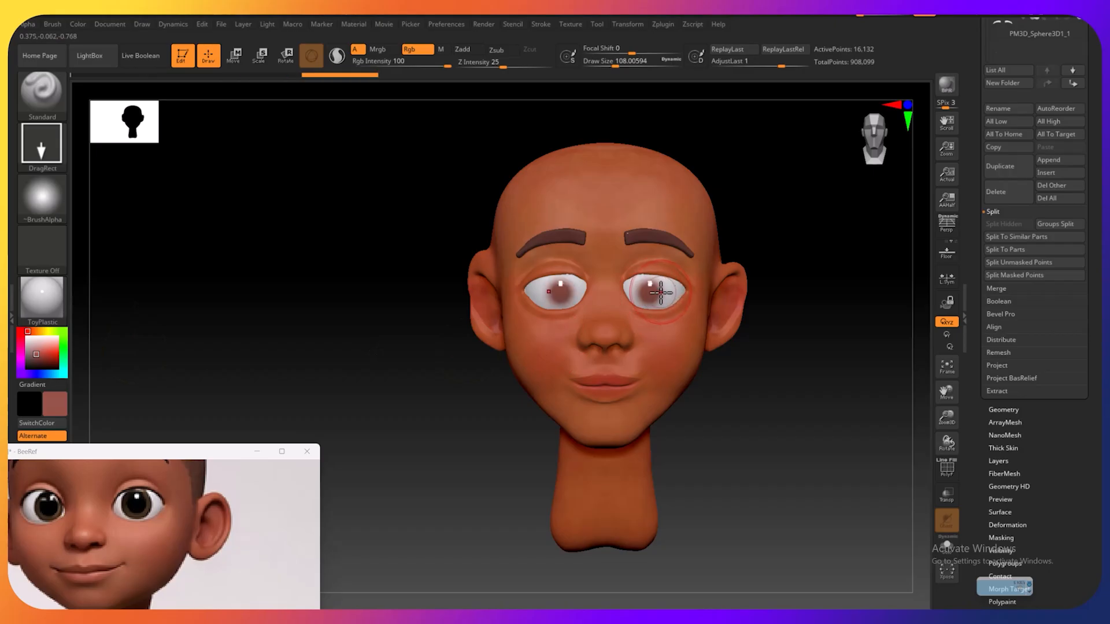
key("ctrl+z")
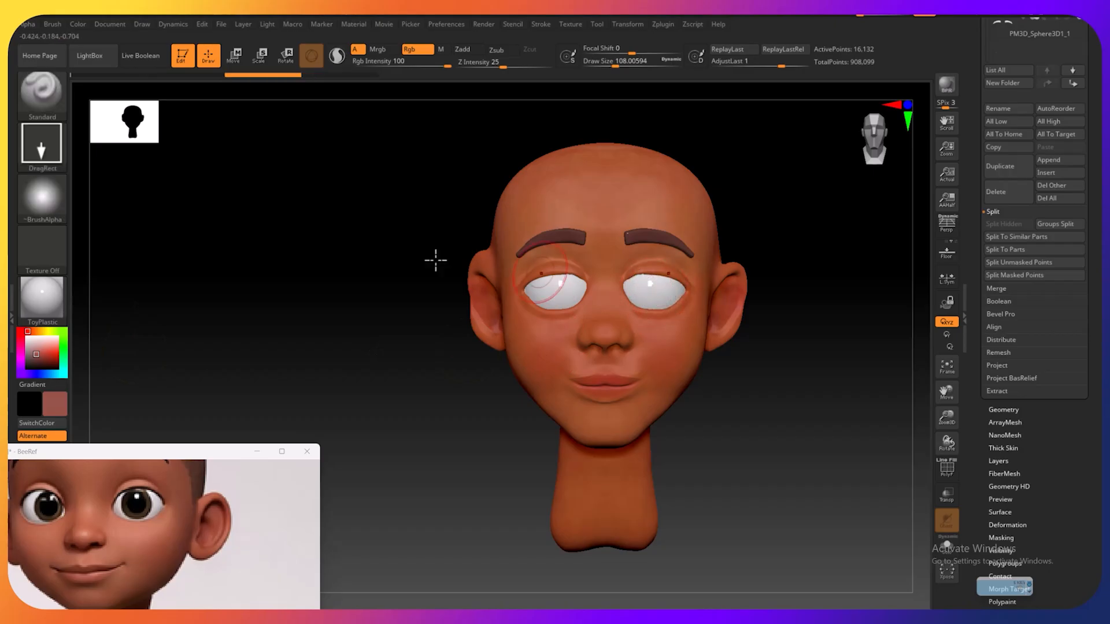
Switch the stroke to FreeHand and lightly tint the white eyeballs muted red at Rgb Intensity 15, undoing the full-strength attempt
left_click(41, 143)
left_click(209, 154)
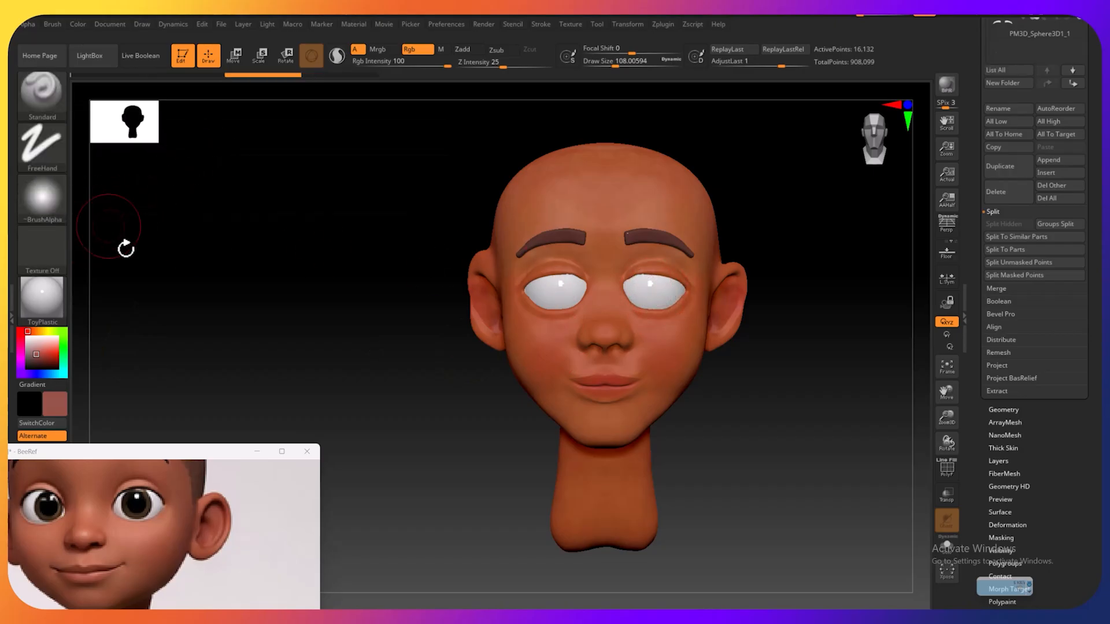
mouse_move(634, 305)
left_mouse_down()
mouse_move(642, 289)
mouse_move(638, 309)
left_mouse_up()
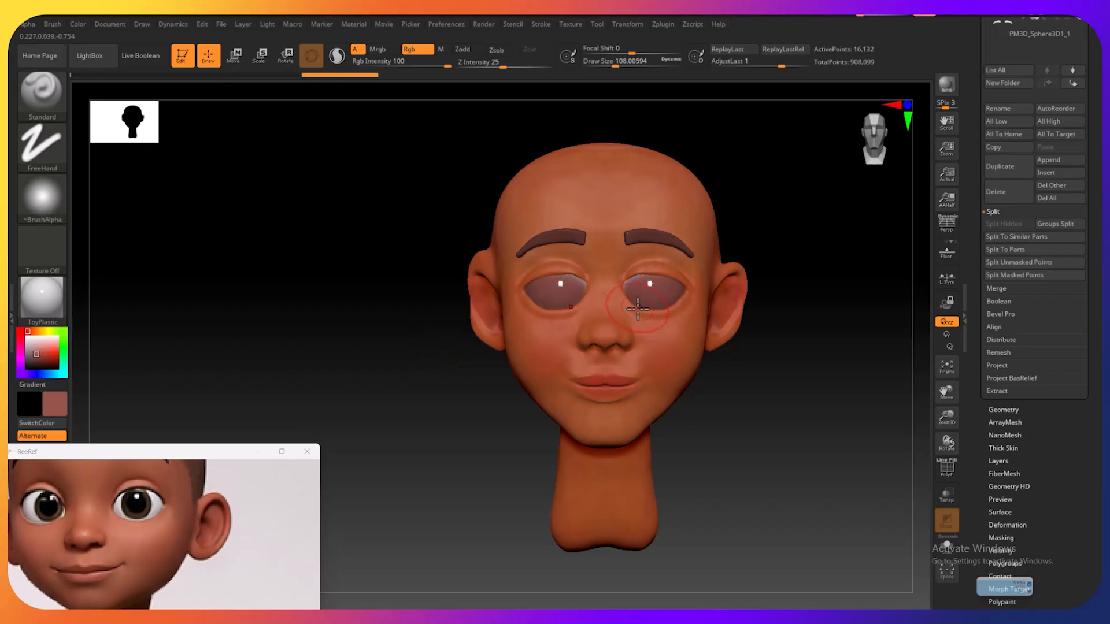
key("ctrl+z")
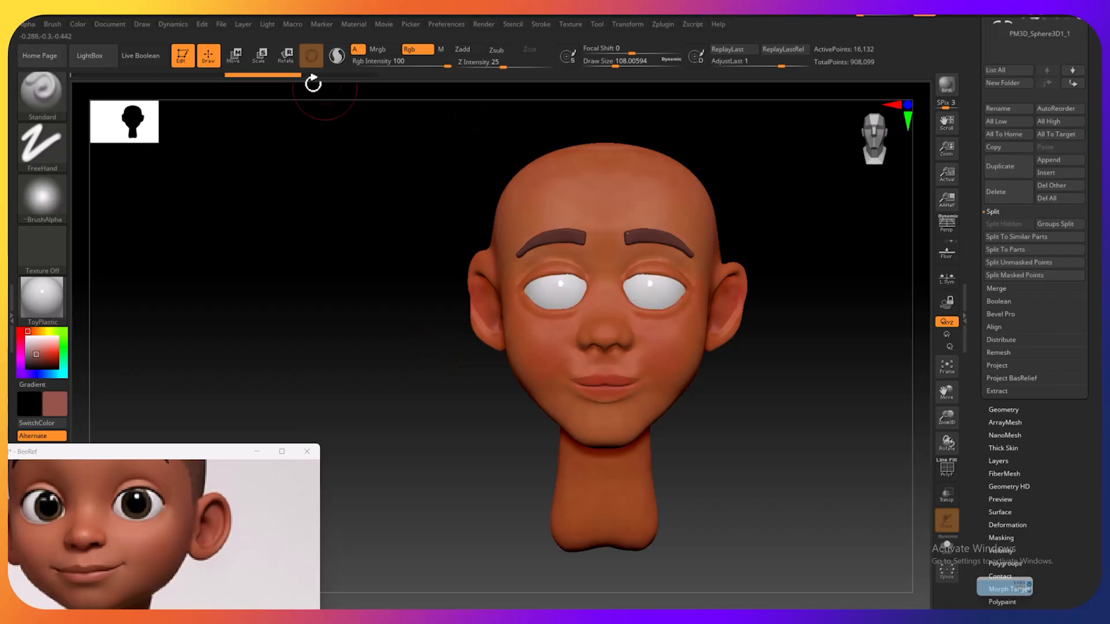
left_click(400, 64)
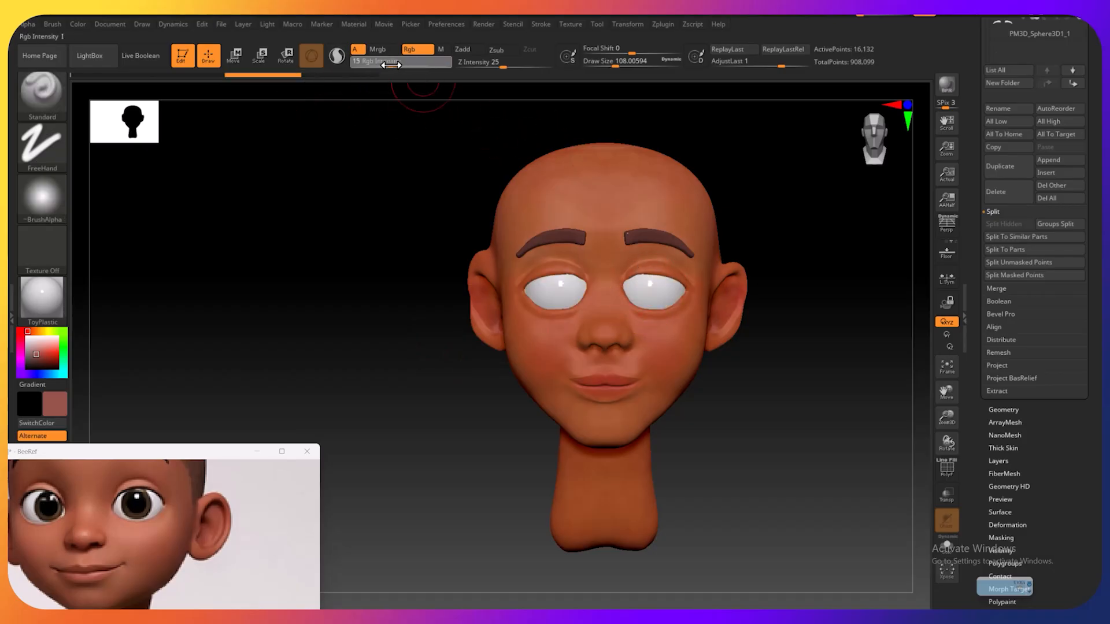
left_click_drag(658, 292, 648, 286)
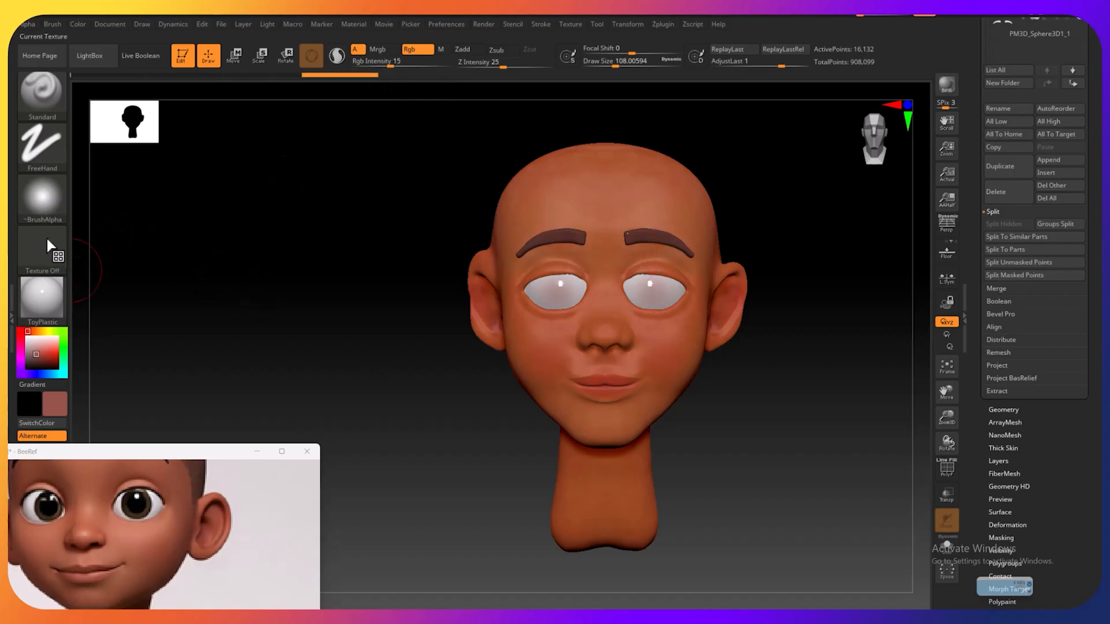
Select Alpha 49 for the Standard brush and set the main colour to black
left_click(43, 205)
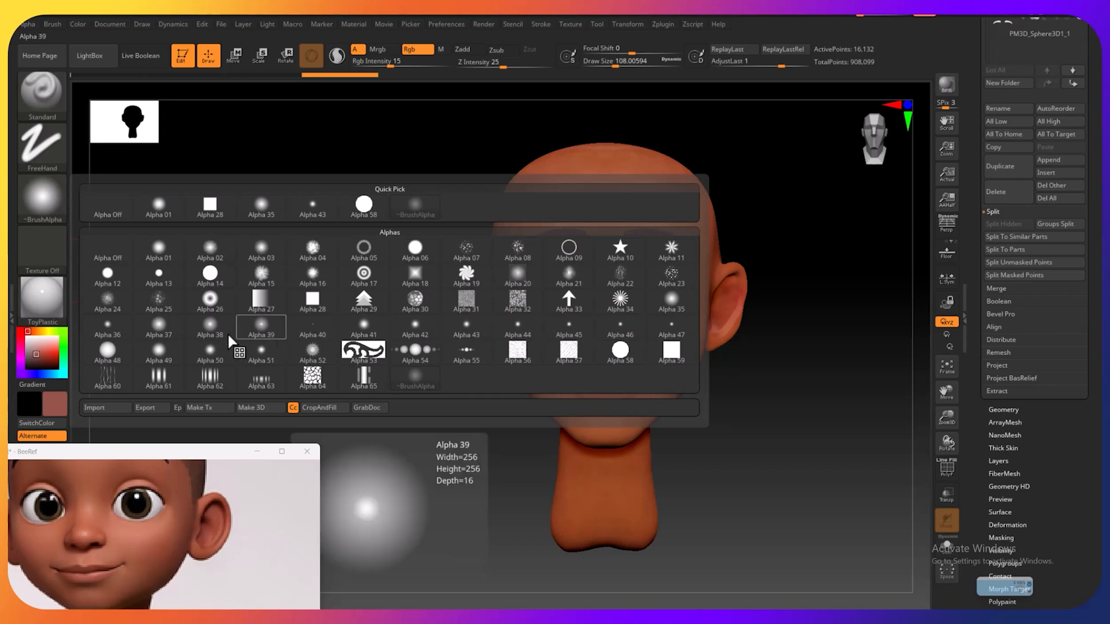
left_click(158, 353)
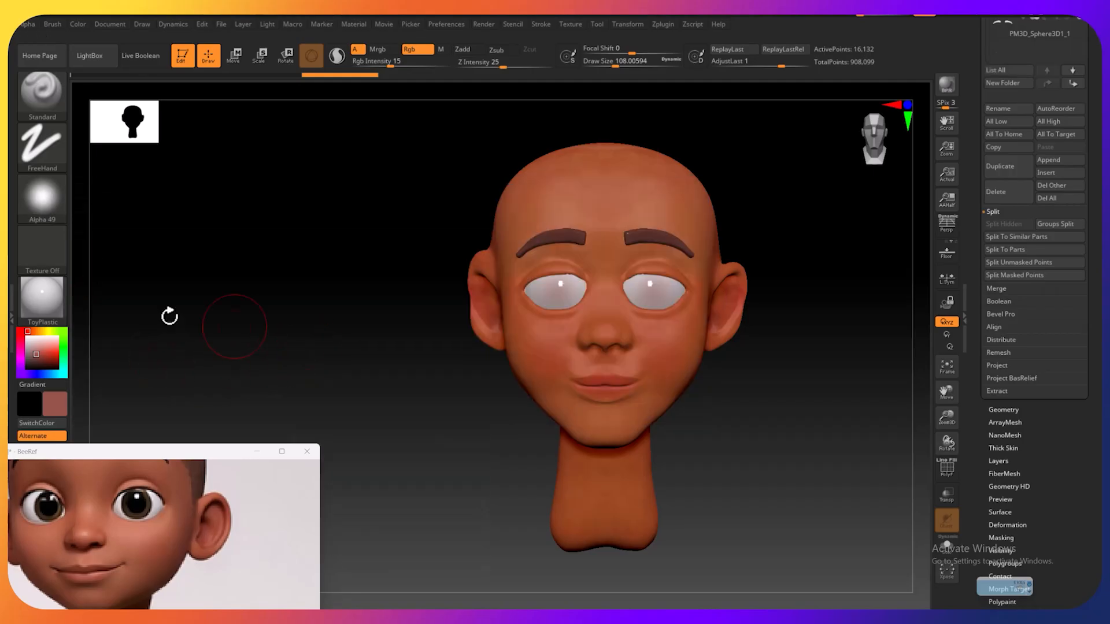
left_click_drag(39, 359, 19, 373)
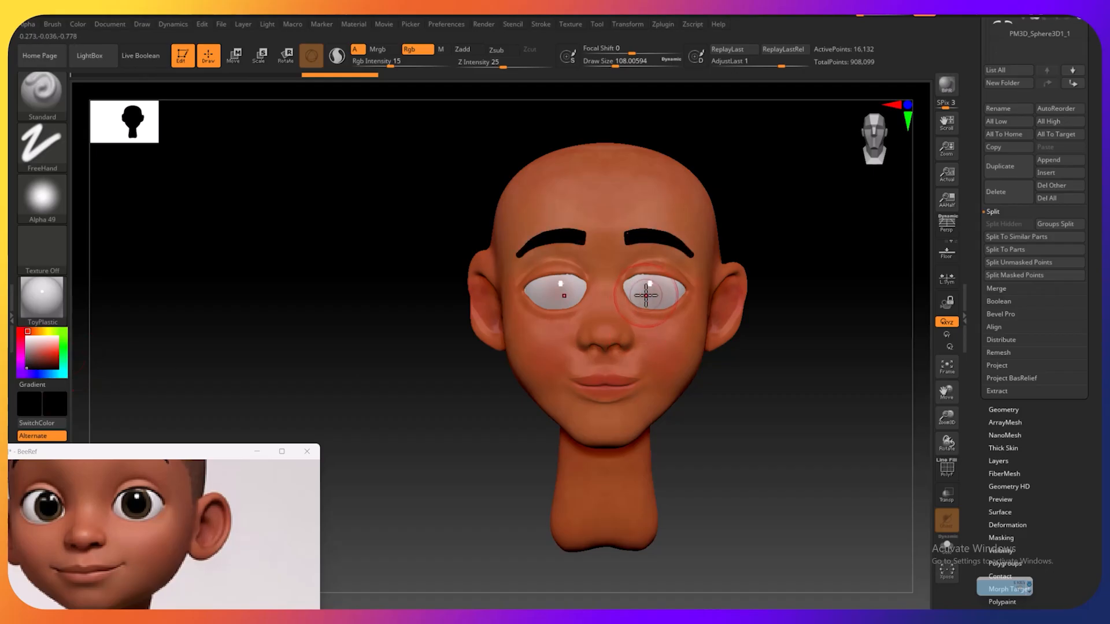
Set the stroke to DragRect and Rgb Intensity to 100, try stamping soft black irises on the eyeballs and undo the stamp
left_click(60, 144)
left_click(155, 156)
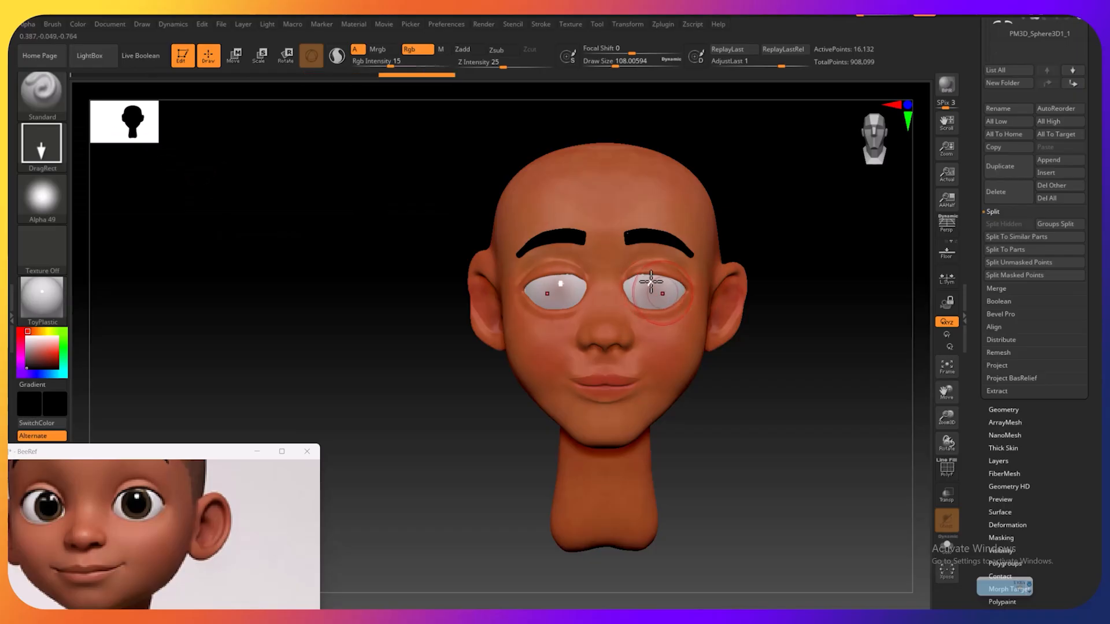
left_click_drag(414, 74, 467, 73)
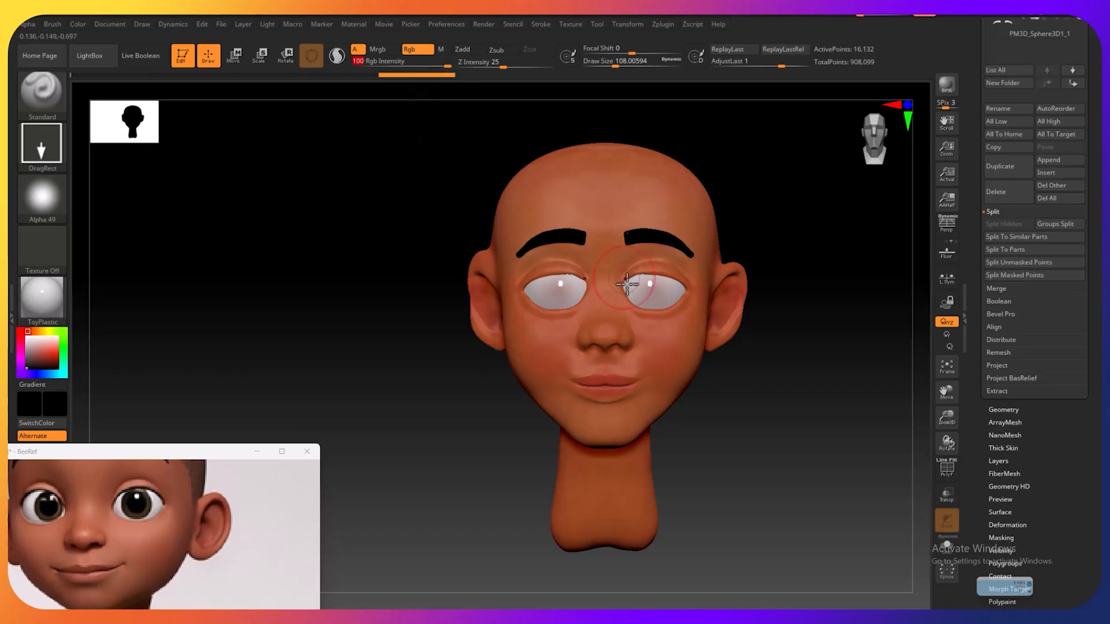
left_click_drag(654, 289, 662, 321)
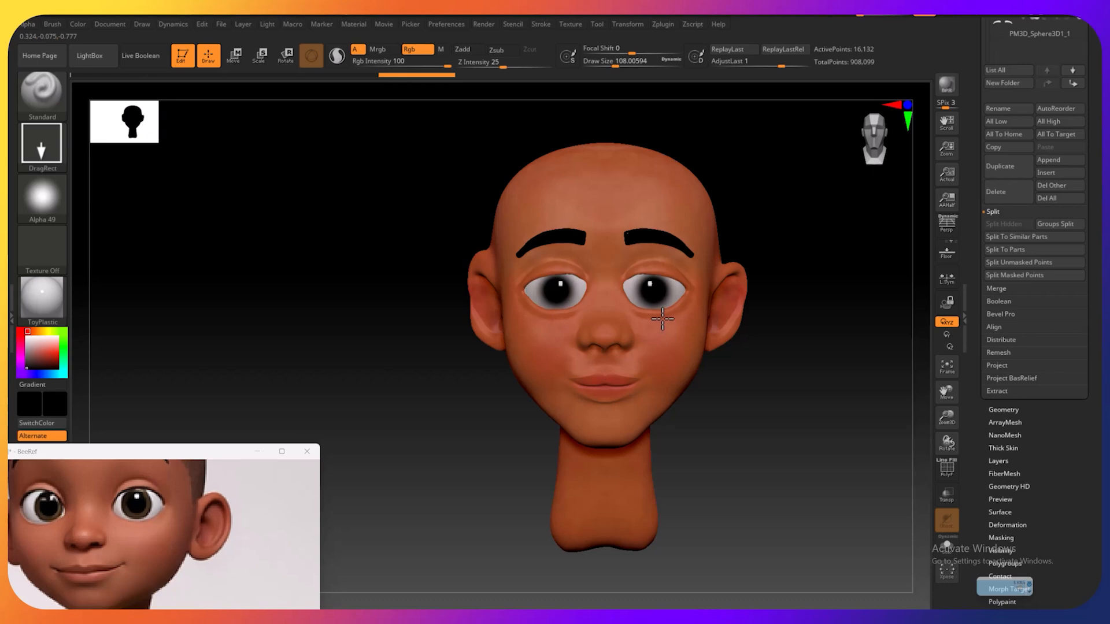
left_click_drag(663, 319, 662, 319)
key("ctrl+z")
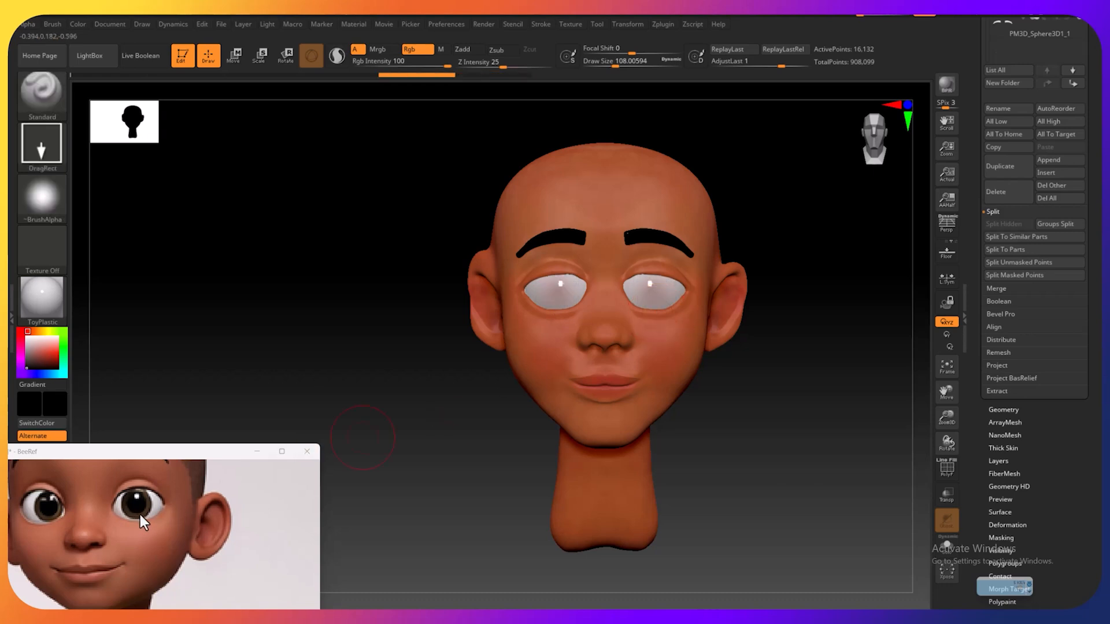
Enlarge the eye in the reference image, select Alpha 14 and stamp black irises in the centres of both eyeballs
scroll(141, 514, "up", 1)
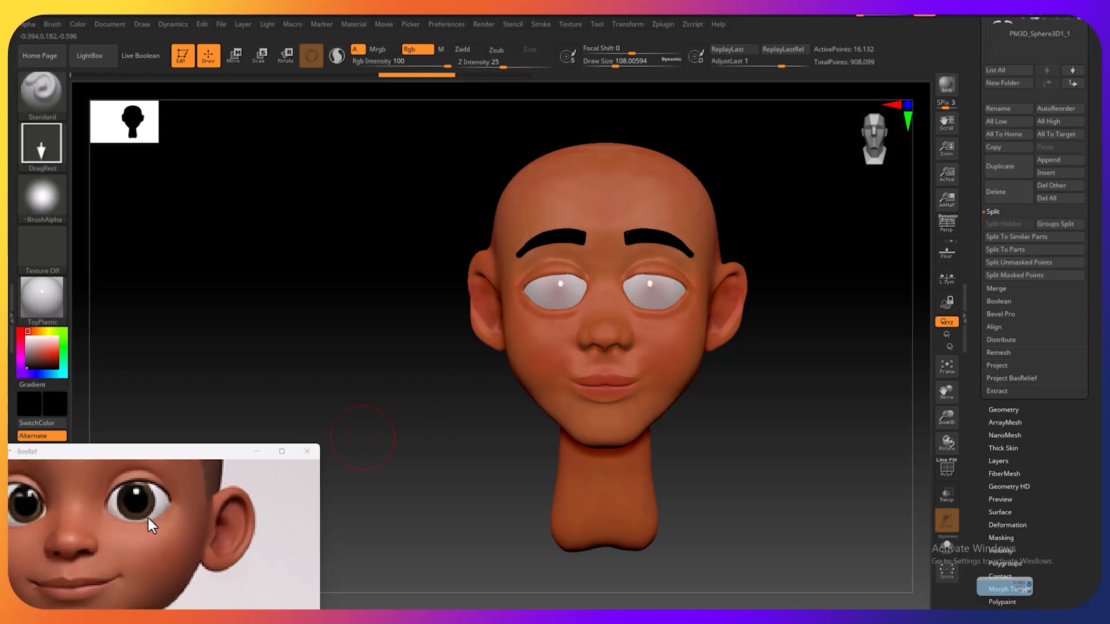
left_click(36, 198)
mouse_move(211, 300)
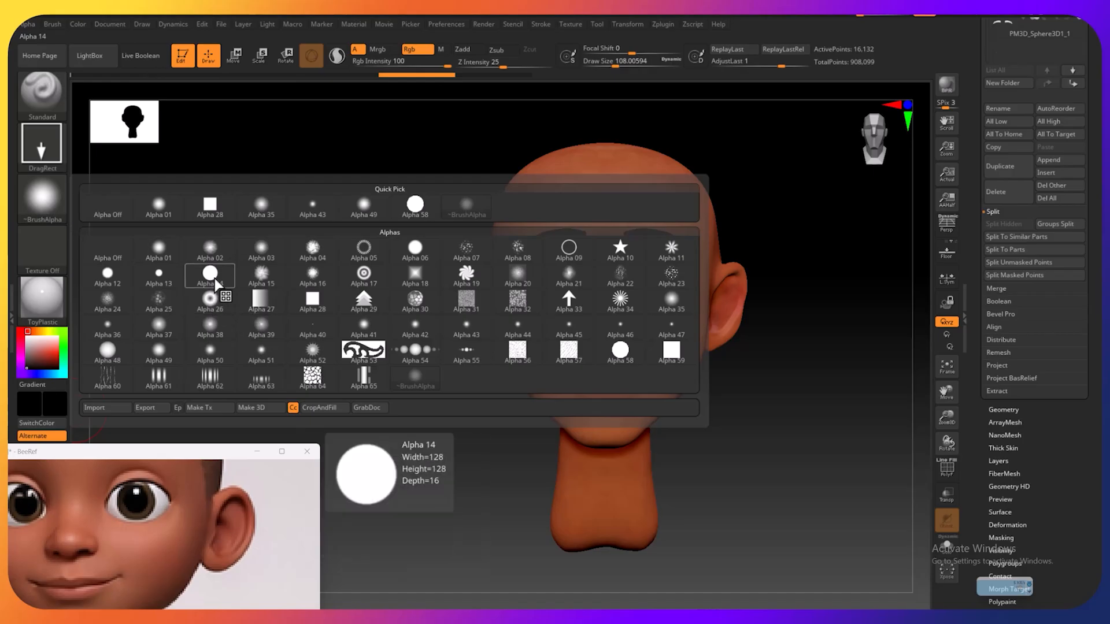
left_click(216, 283)
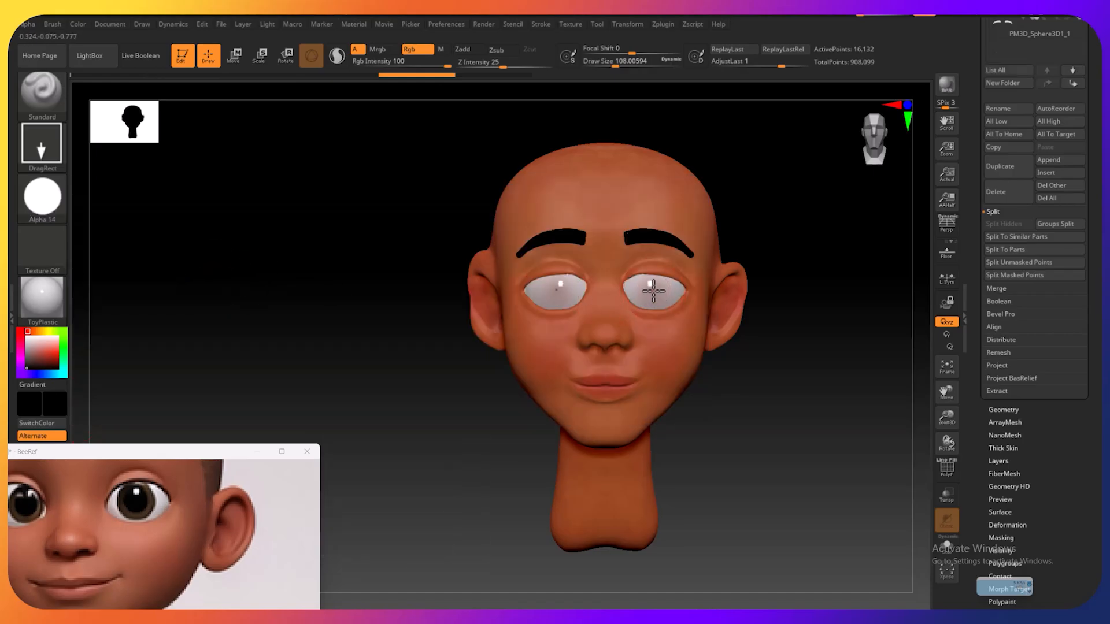
left_click_drag(653, 290, 662, 313)
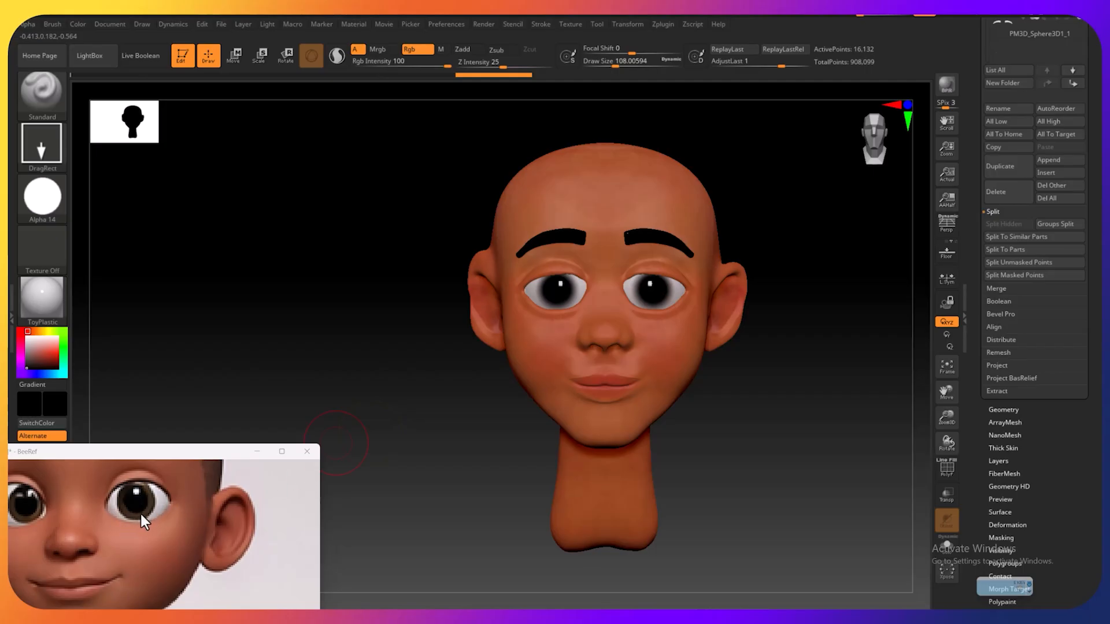
Set the main colour to brown and stamp brown irises over the black ones on both eyeballs
left_click(45, 207)
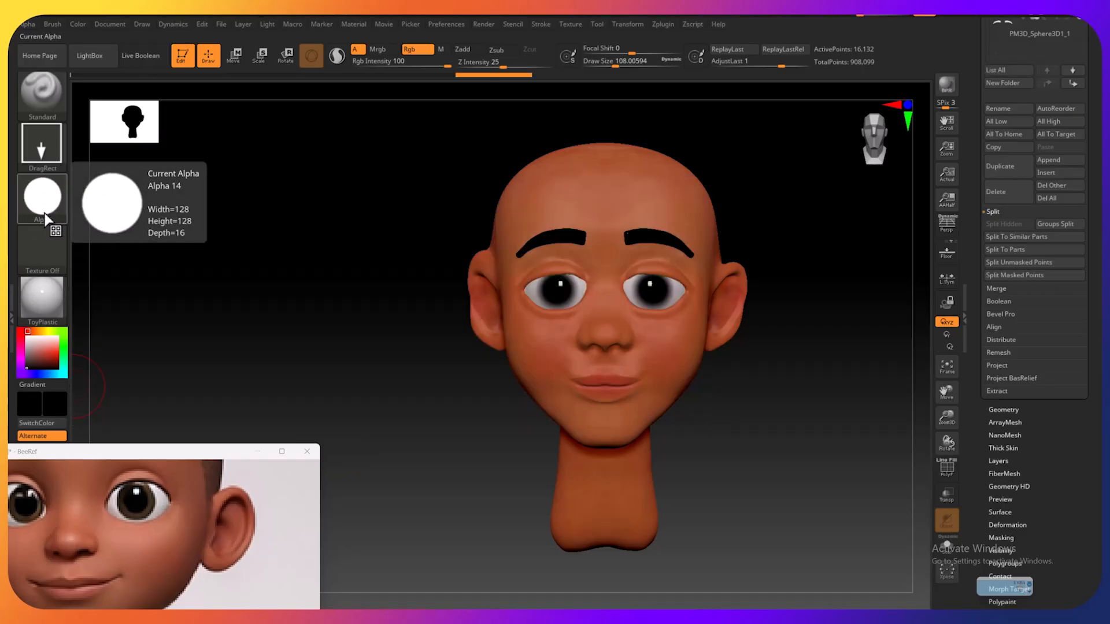
left_click(41, 331)
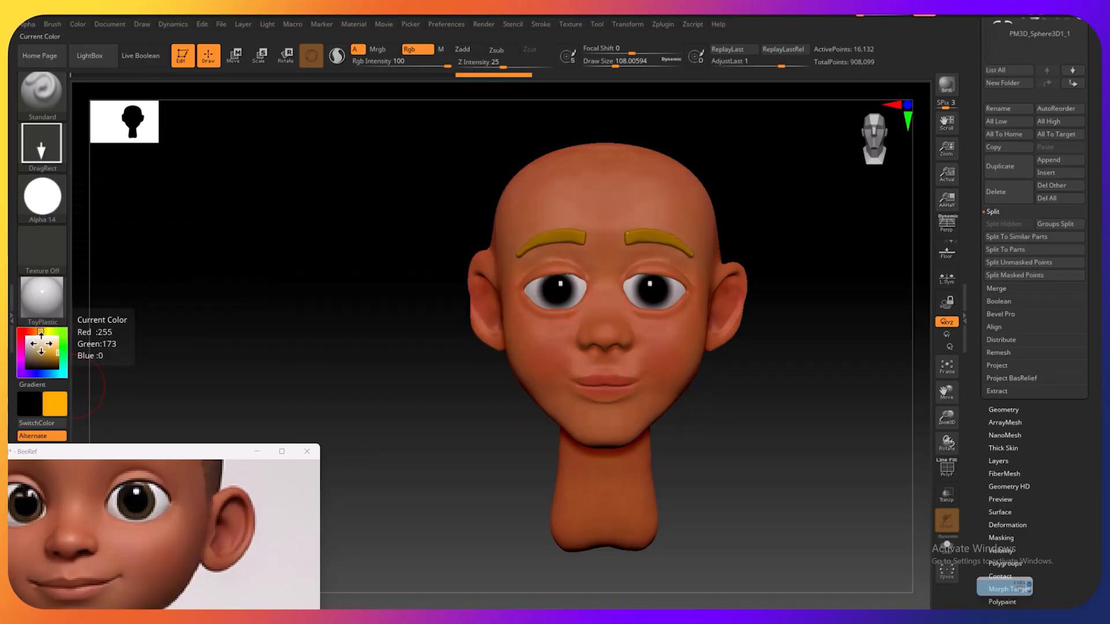
left_click_drag(43, 353, 34, 331)
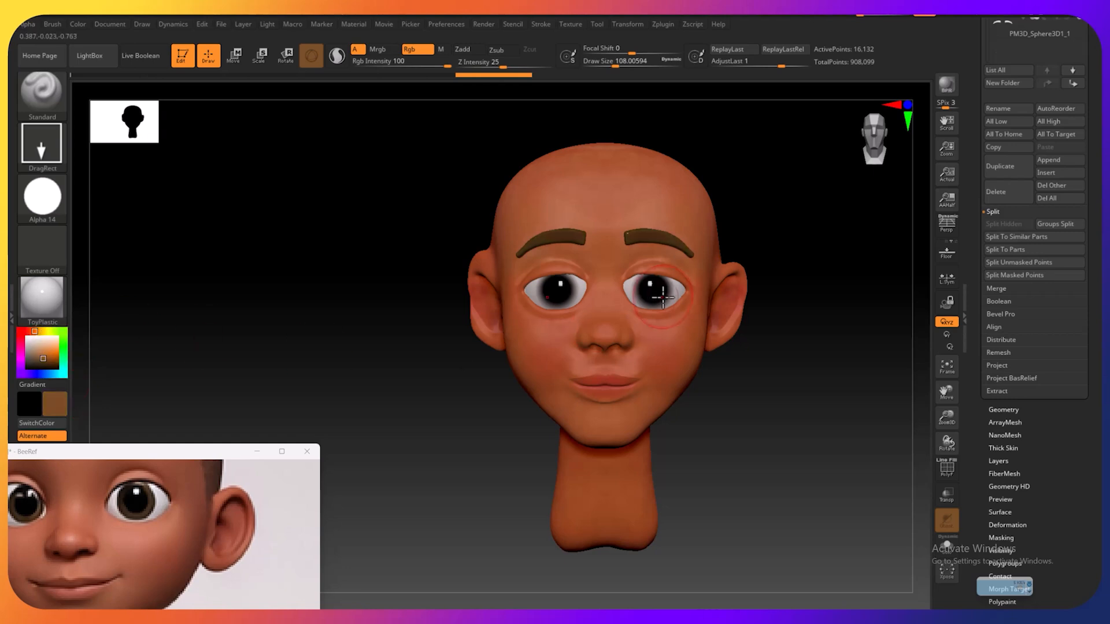
left_click_drag(652, 287, 663, 317)
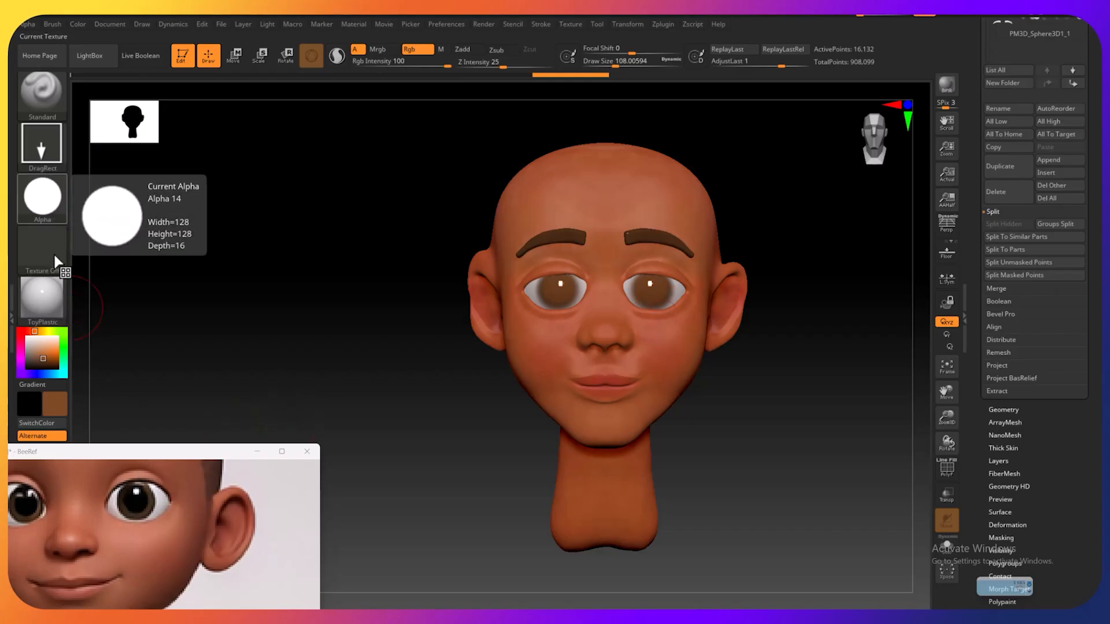
Set the main colour to black and stamp soft black pupils in the centres of both brown irises with Alpha 48
left_click(30, 366)
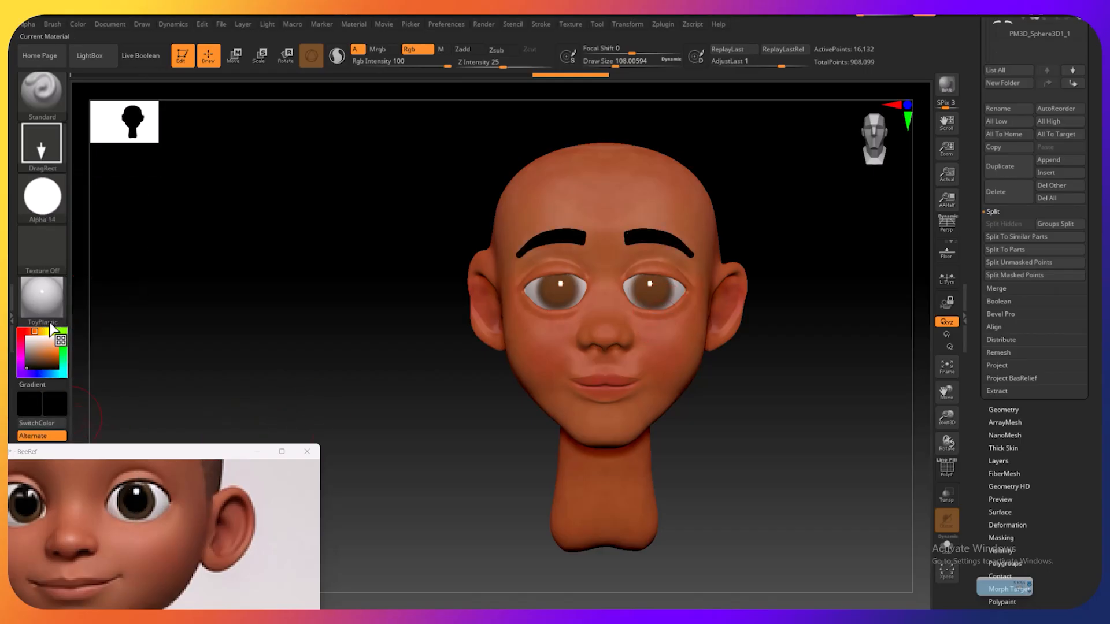
left_click(51, 210)
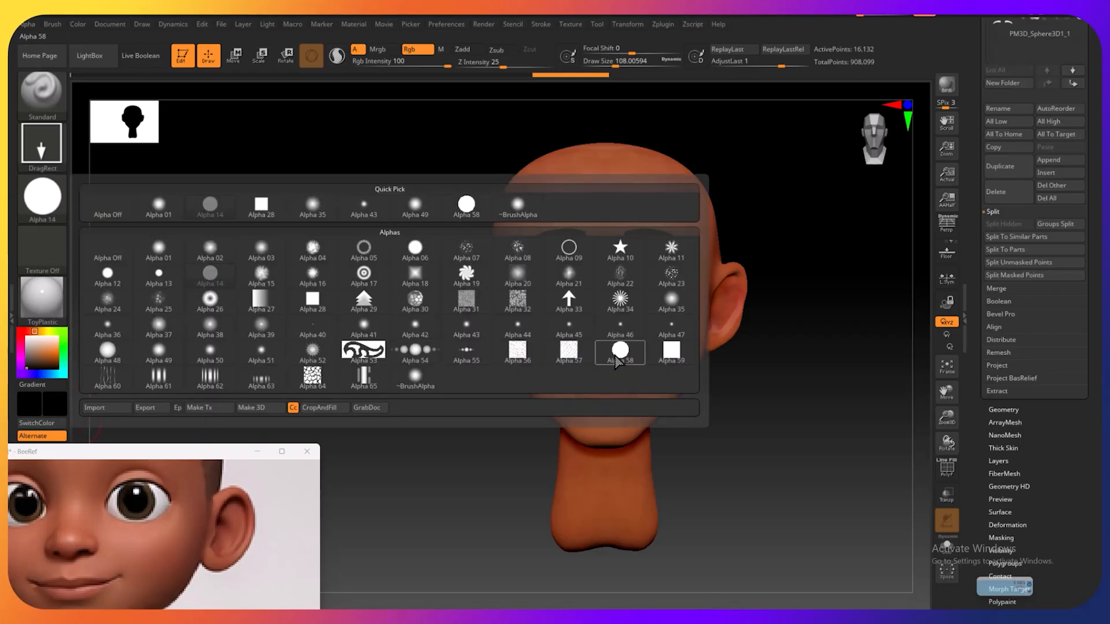
mouse_move(617, 359)
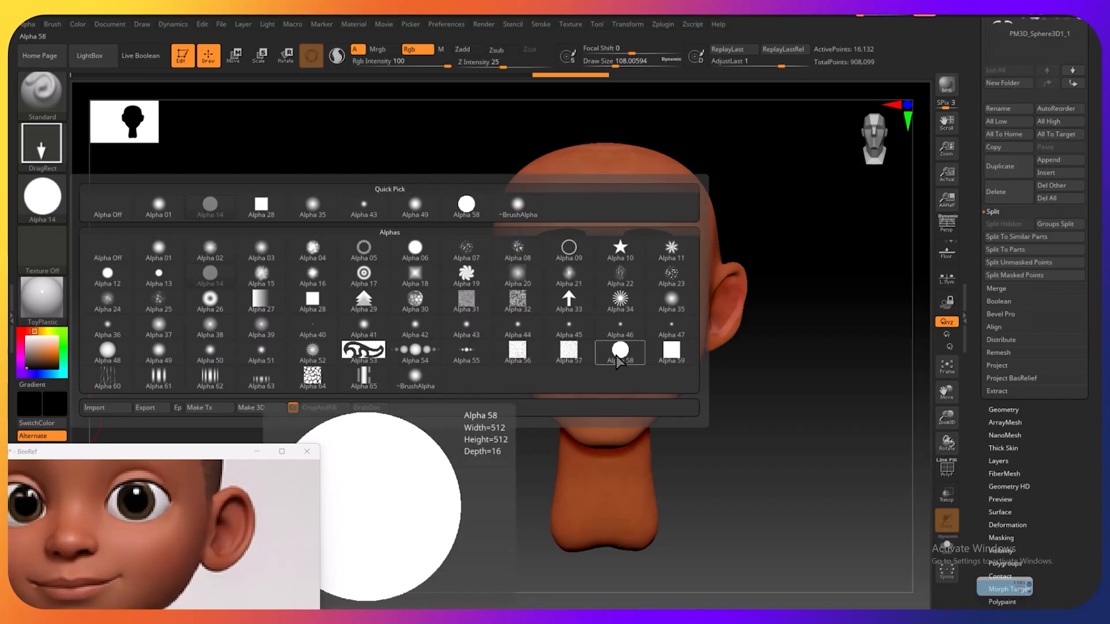
left_click(107, 351)
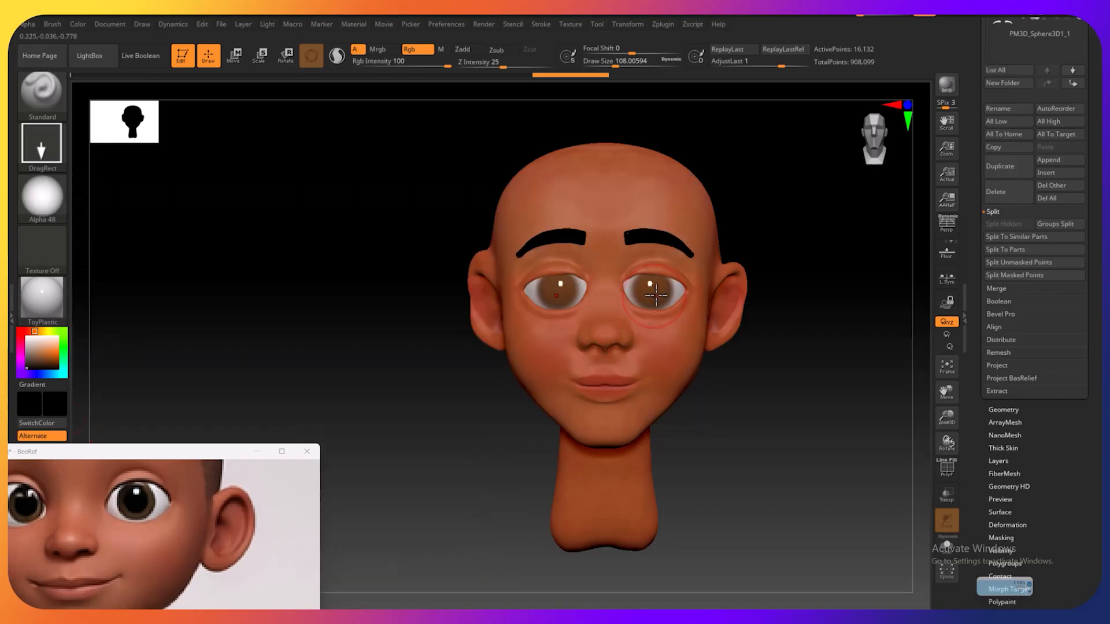
left_click_drag(650, 287, 655, 309)
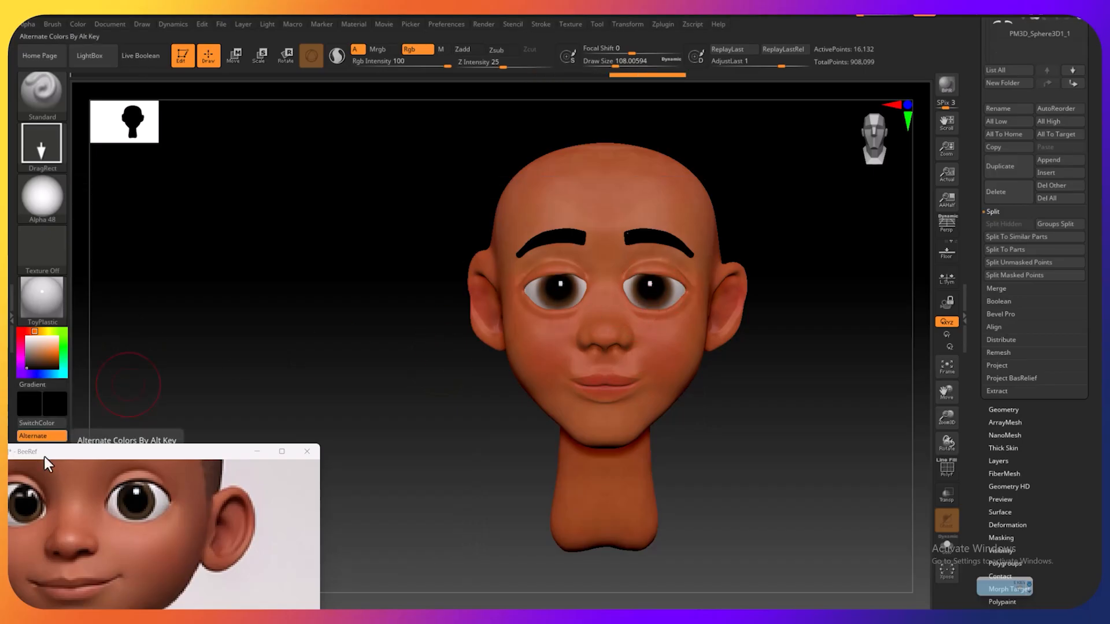
Try stamping light orange radial ring detail around both pupils with Alpha 05, and undo the stamp
left_click(31, 214)
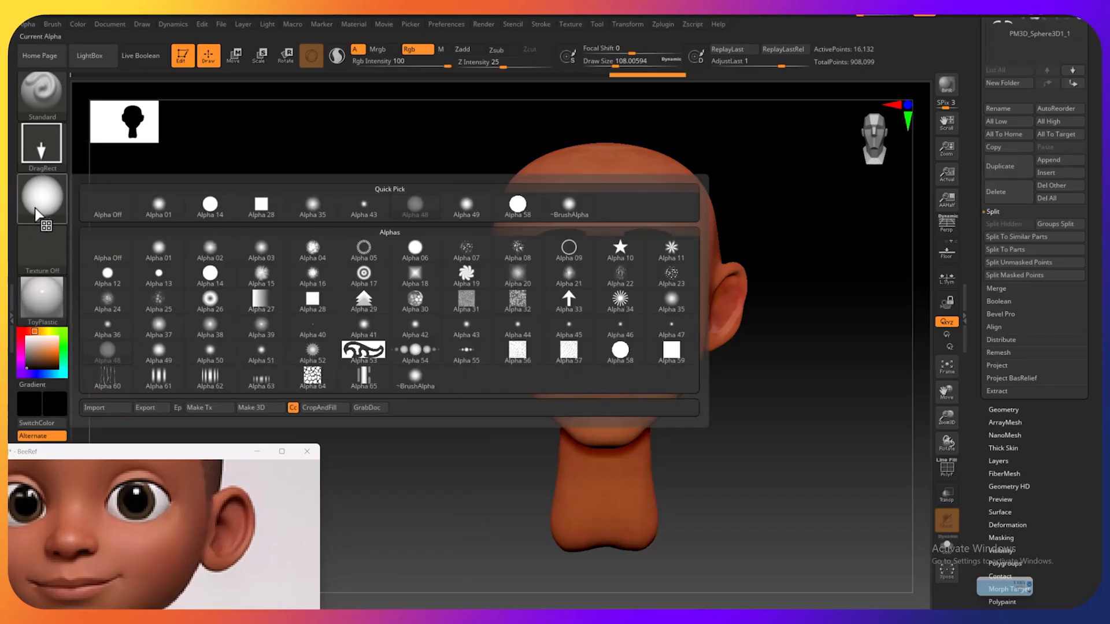
left_click(108, 377)
left_click(55, 211)
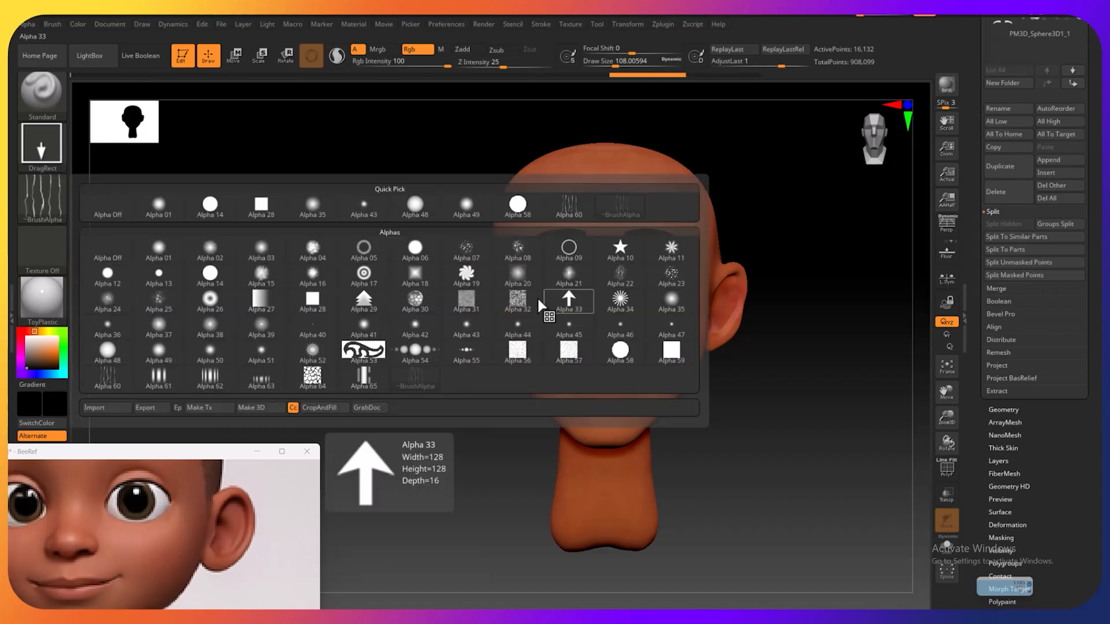
left_click(363, 249)
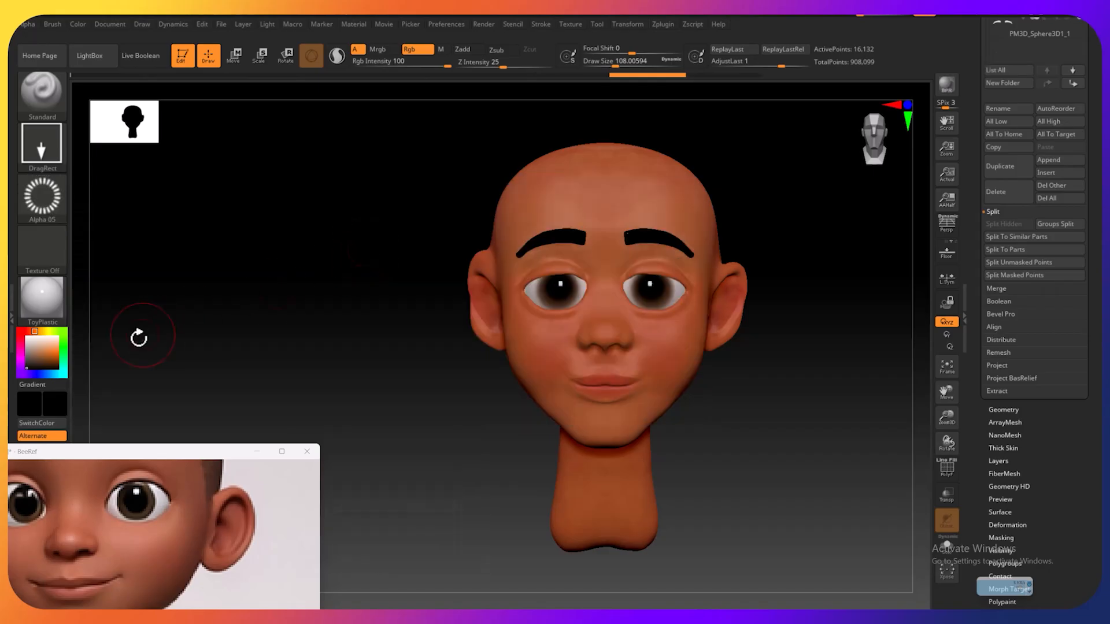
left_click(50, 353)
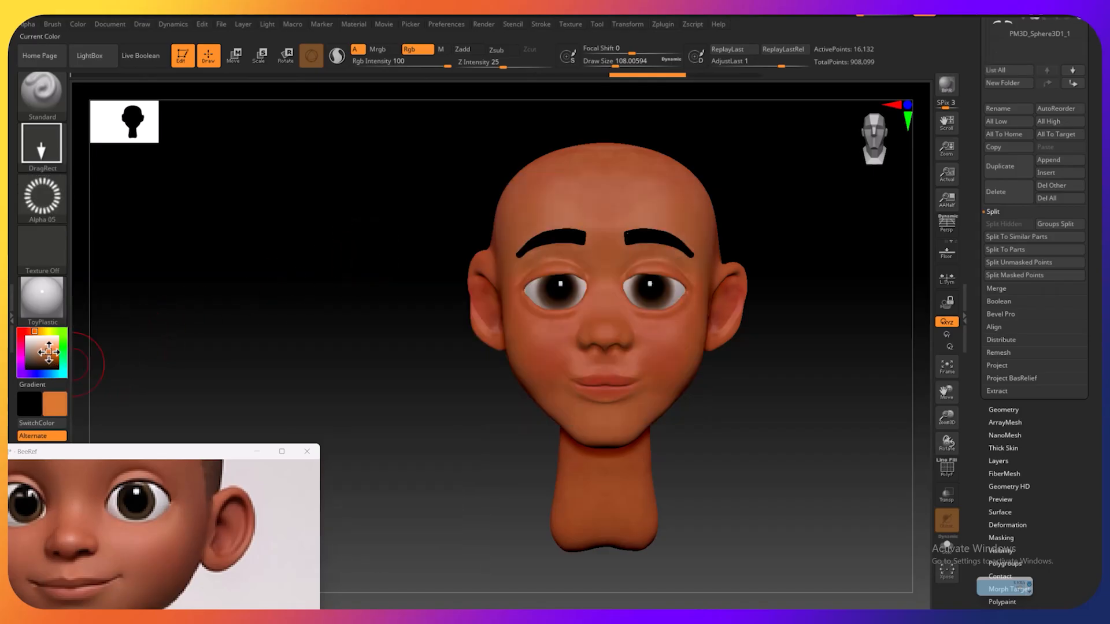
left_click_drag(49, 351, 48, 347)
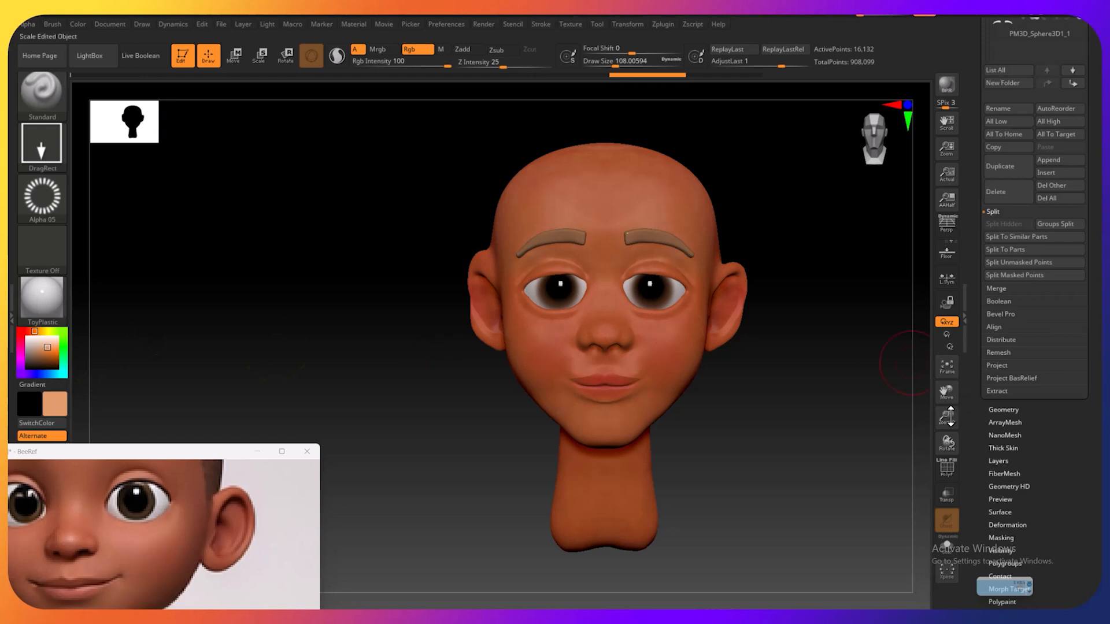
left_click_drag(948, 416, 797, 396)
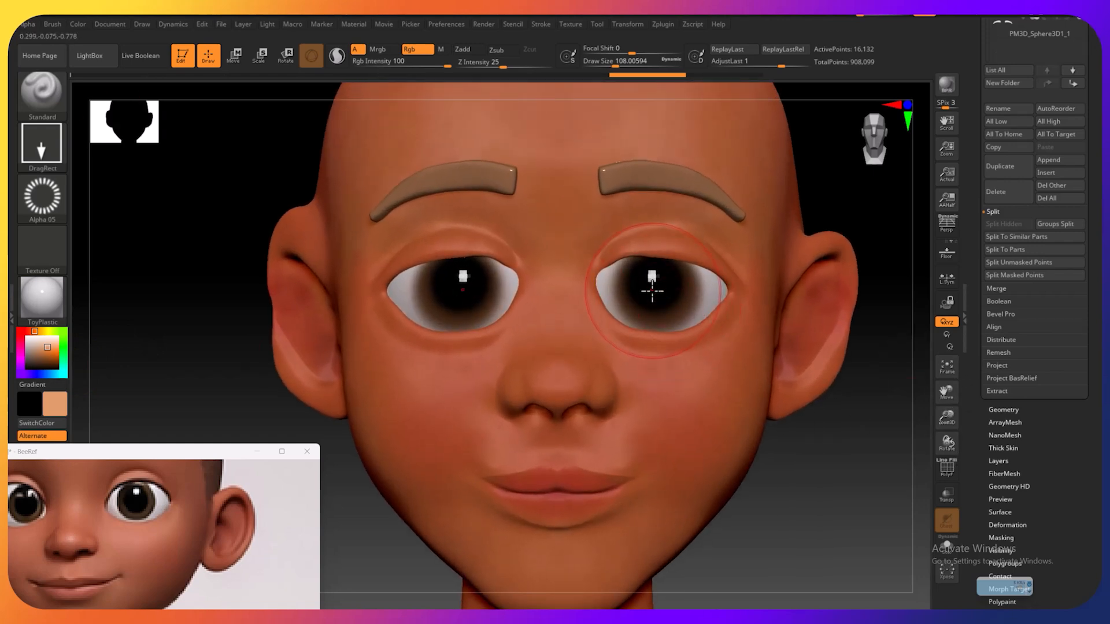
left_click_drag(651, 291, 668, 321)
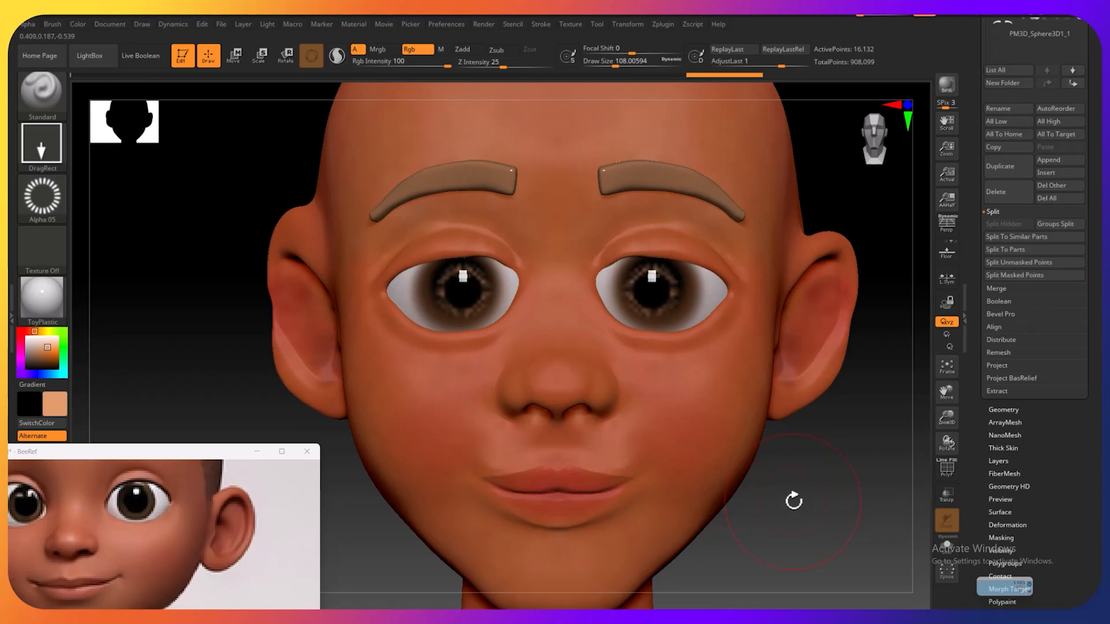
key("ctrl+z")
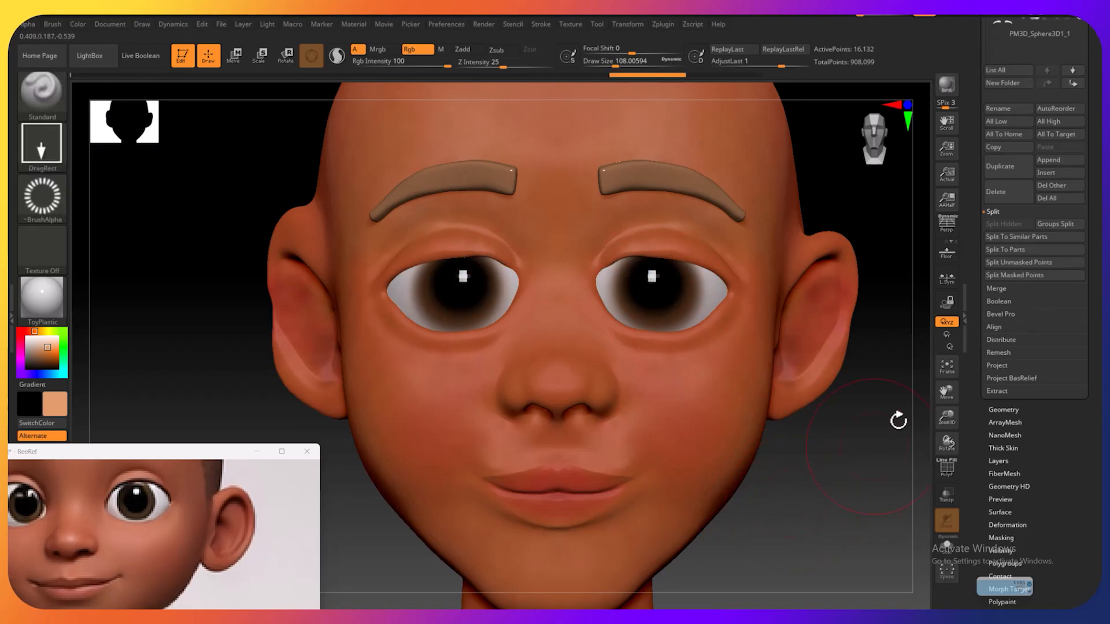
DynaMesh the eyeballs at a resolution of 464
left_click(985, 409)
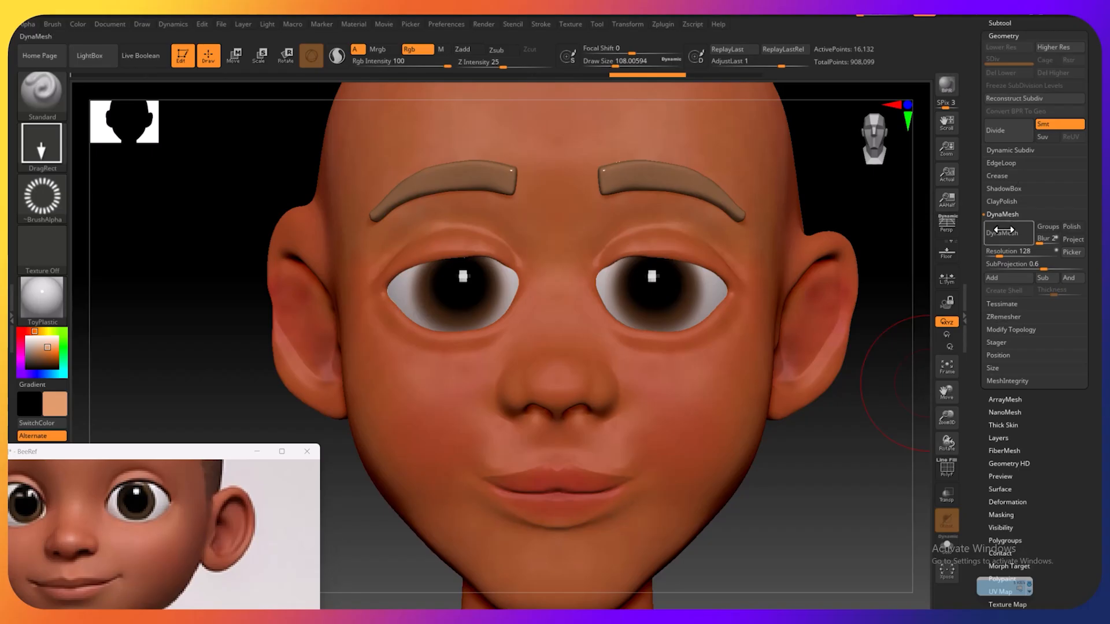
left_click_drag(1002, 249, 1006, 253)
left_click(1009, 233)
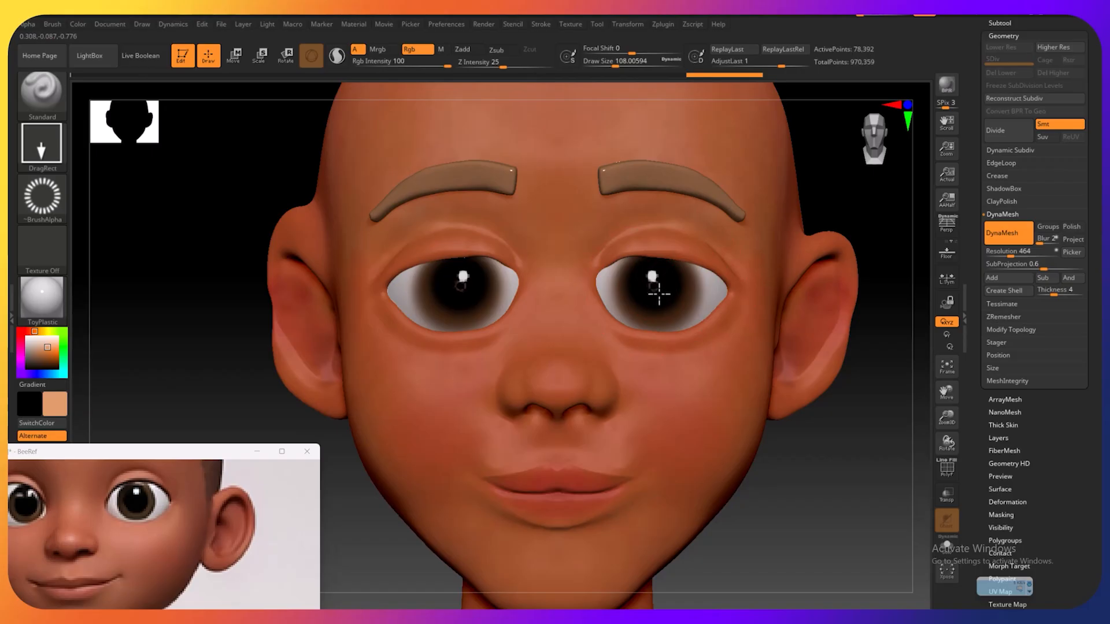
Try the light orange radial stamp on the remeshed irises, undo it and lower Rgb Intensity to 29
left_click_drag(659, 295, 676, 329)
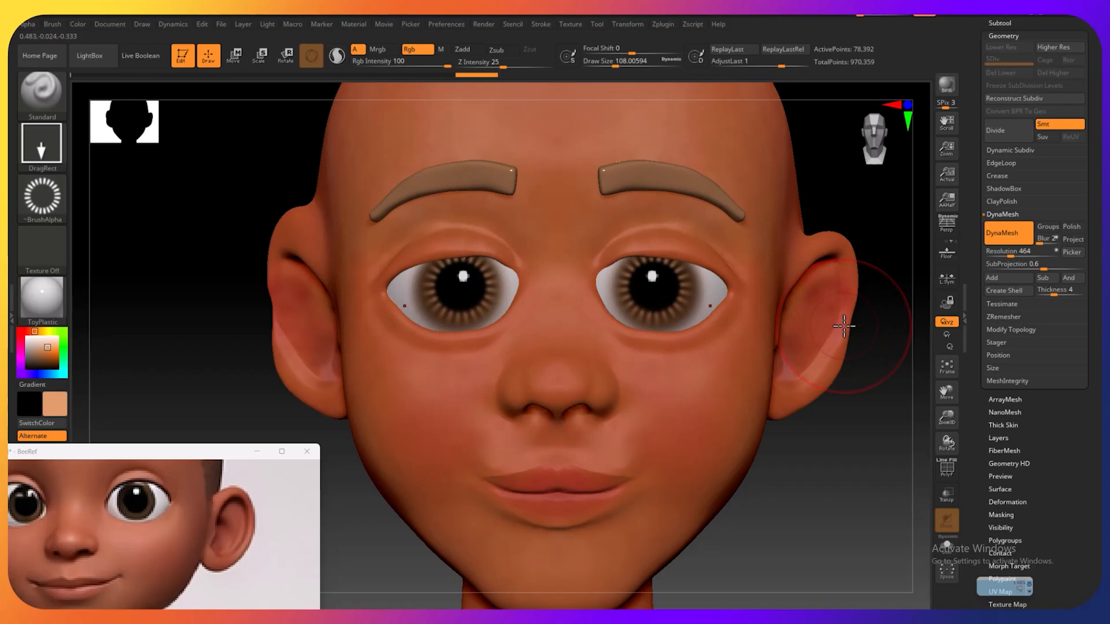
key("ctrl+z")
left_click_drag(414, 65, 403, 65)
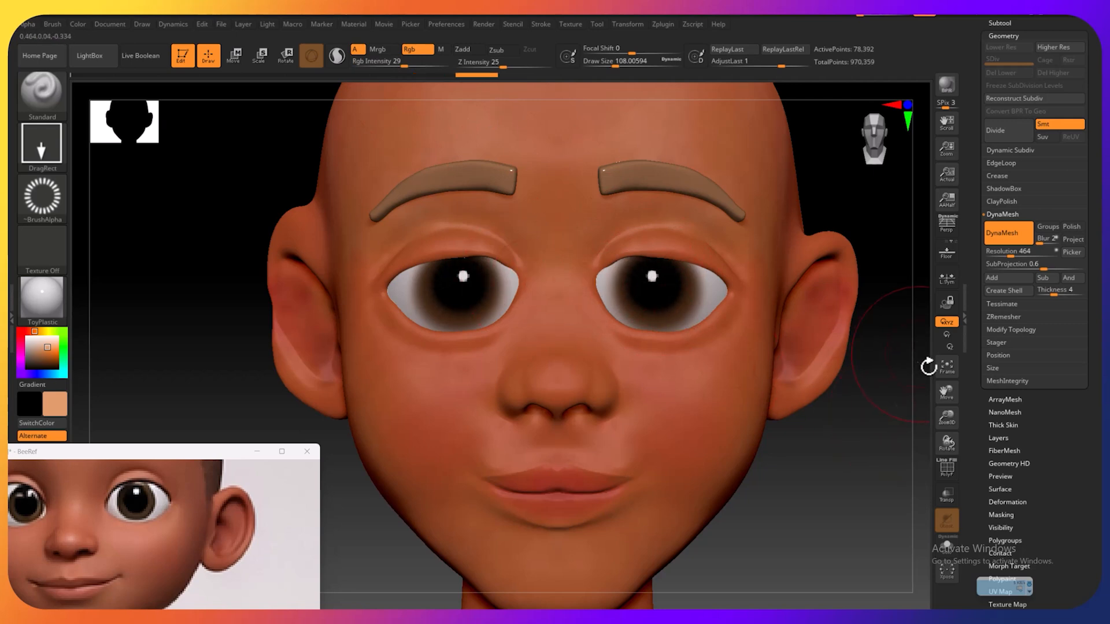
mouse_move(948, 421)
left_mouse_down()
mouse_move(945, 344)
mouse_move(555, 453)
mouse_move(612, 453)
mouse_move(595, 458)
left_mouse_up()
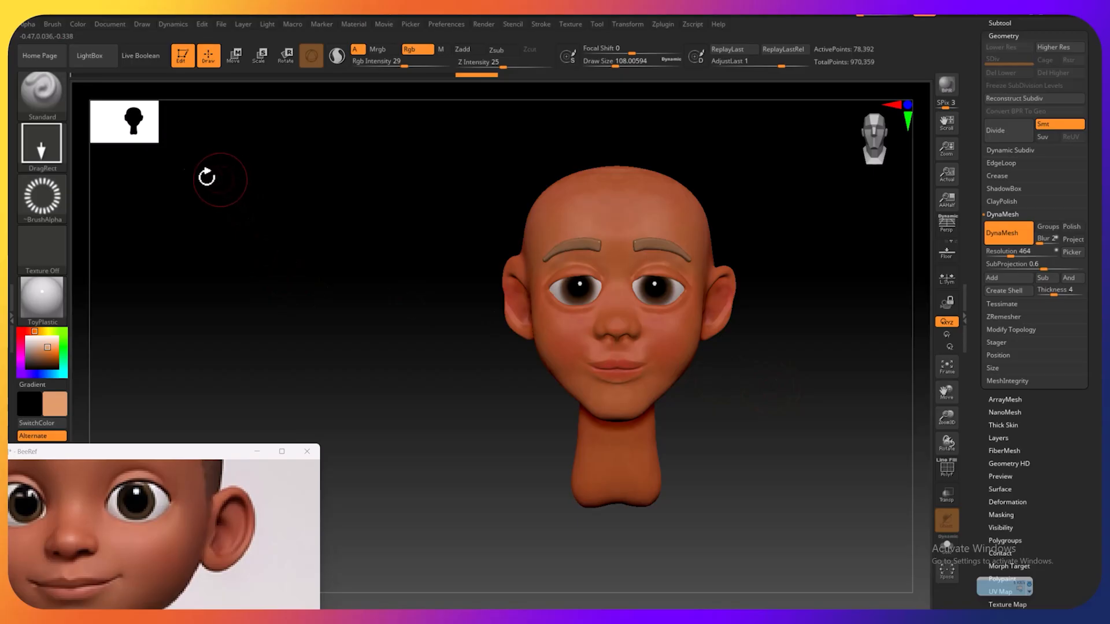
Stamp dark brown rings (R 54, G 43, B 35) around both irises using Alpha 09 at Rgb Intensity 100
left_click(41, 194)
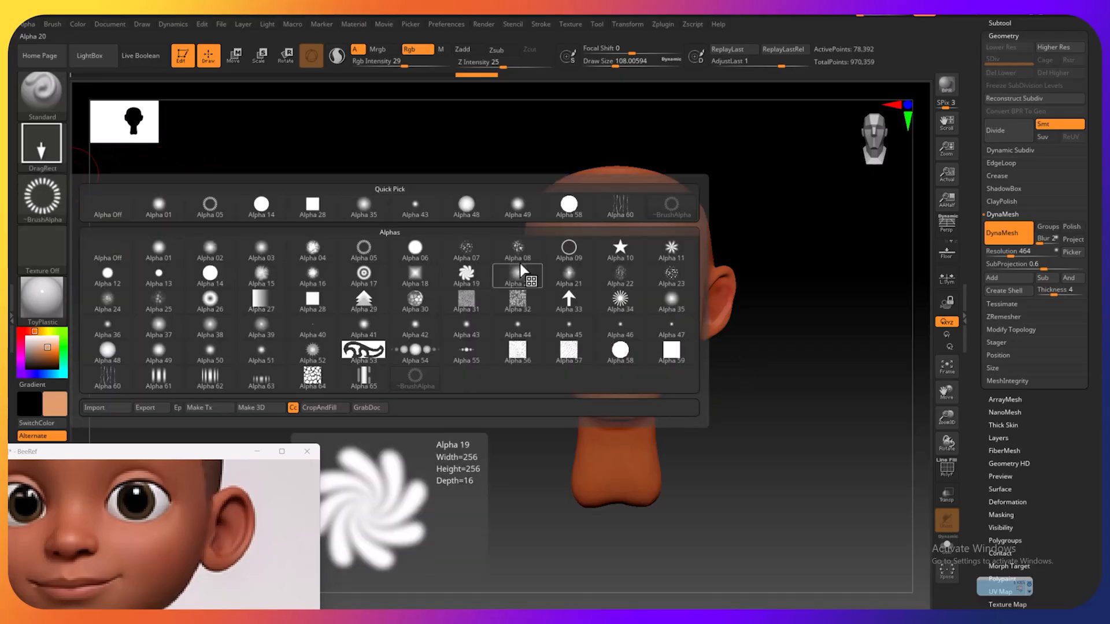
left_click(568, 248)
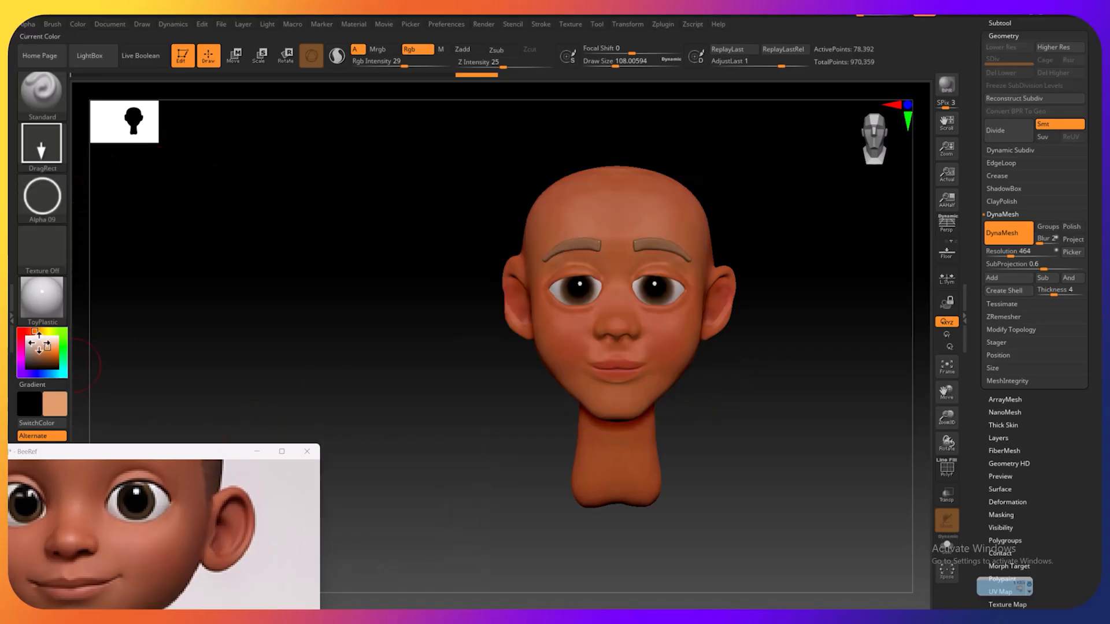
left_click_drag(41, 355, 31, 363)
left_click(828, 418)
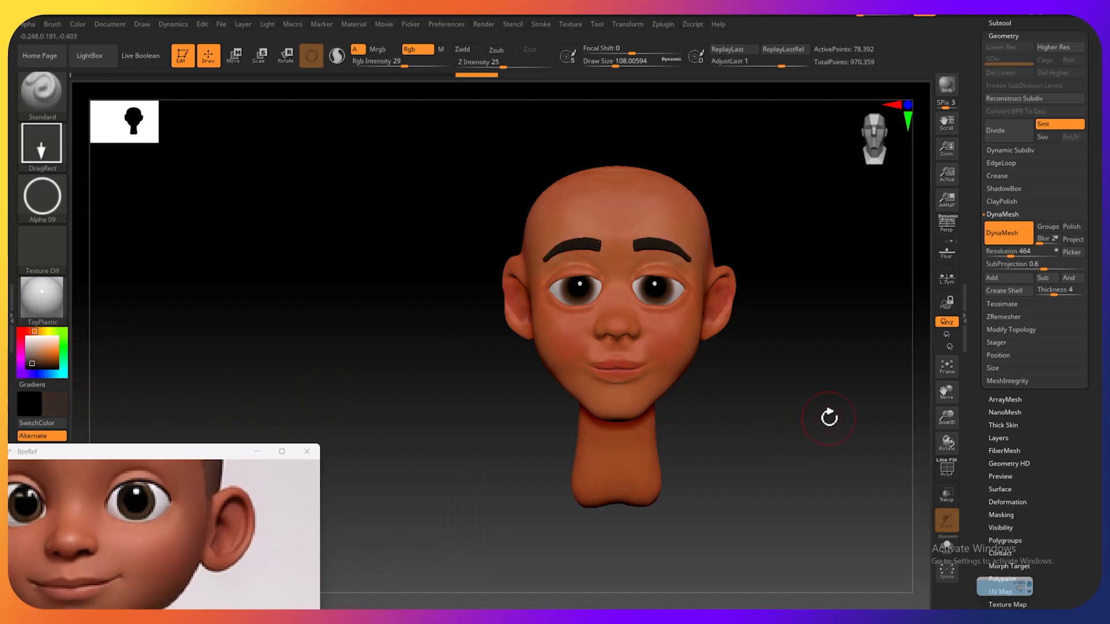
left_click_drag(947, 419, 976, 500)
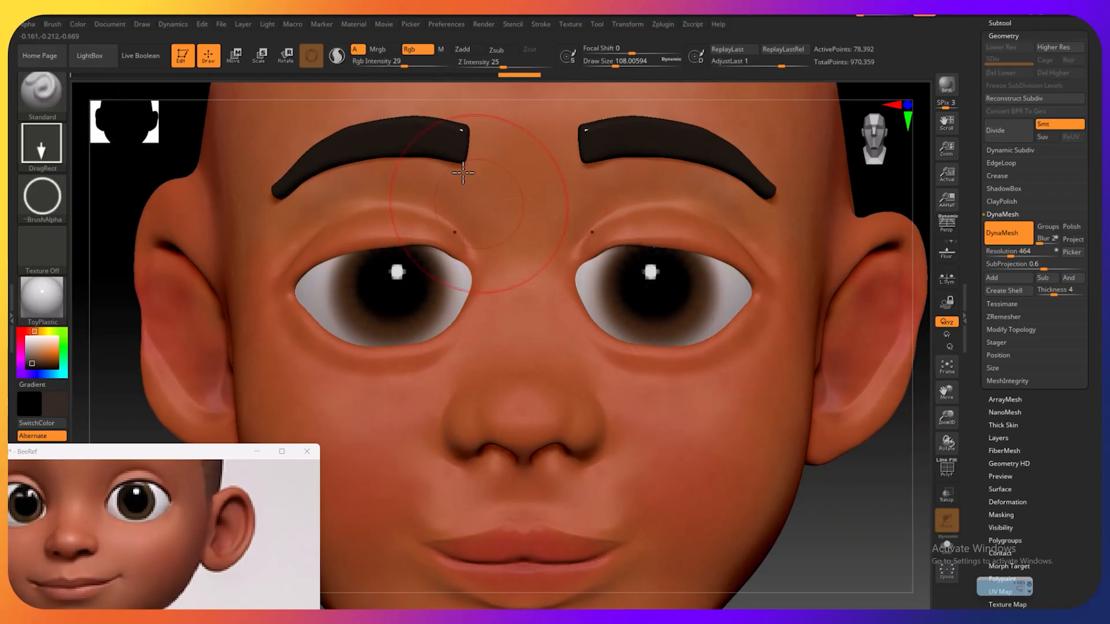
left_click(450, 63)
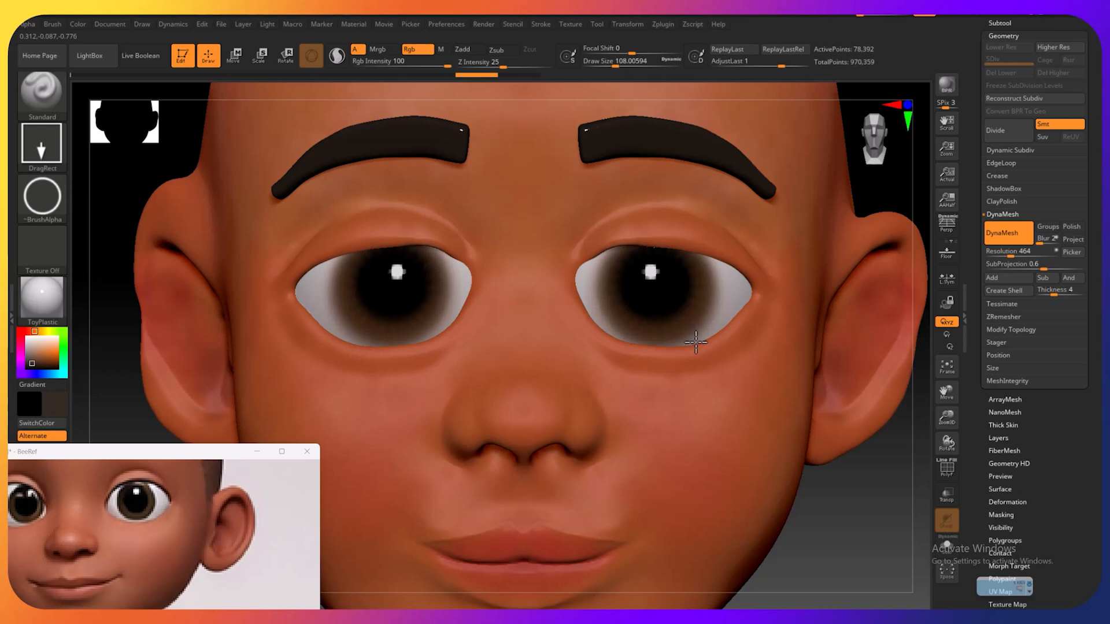
left_click_drag(695, 341, 695, 340)
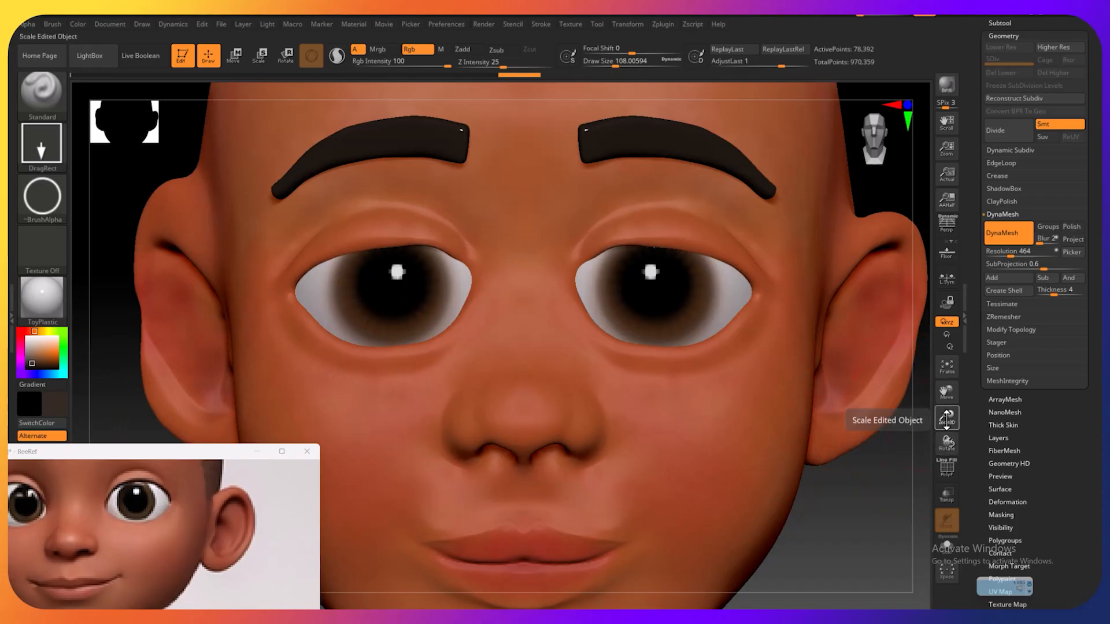
left_click_drag(935, 416, 930, 302)
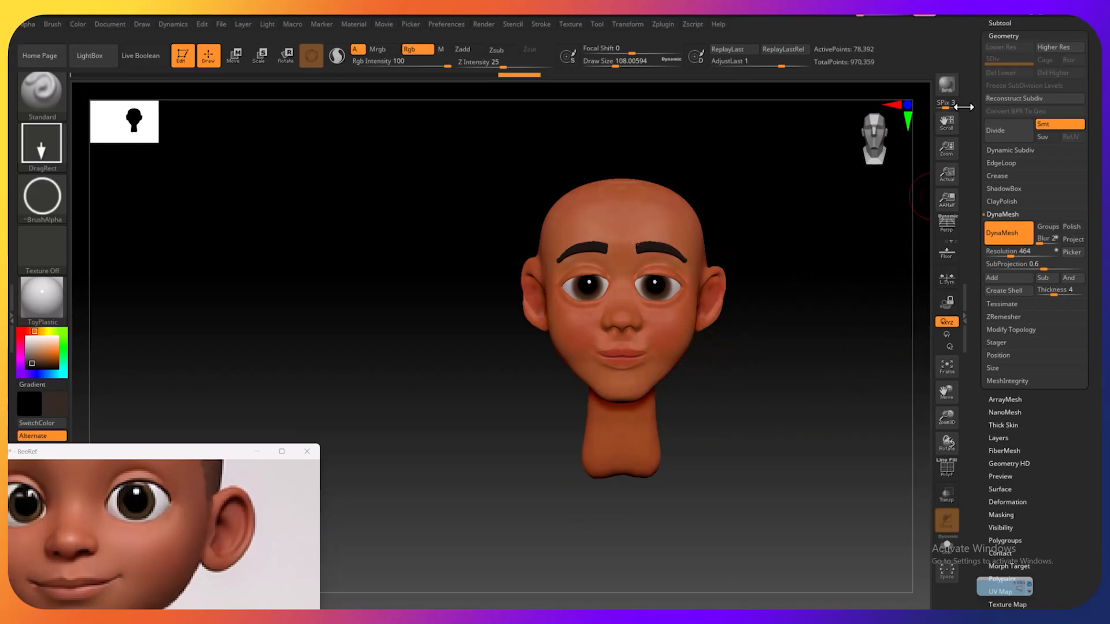
Select the eyebrow subtool and fill it with the MatCap Gray material using the material-only M channel
left_click_drag(970, 106, 962, 193)
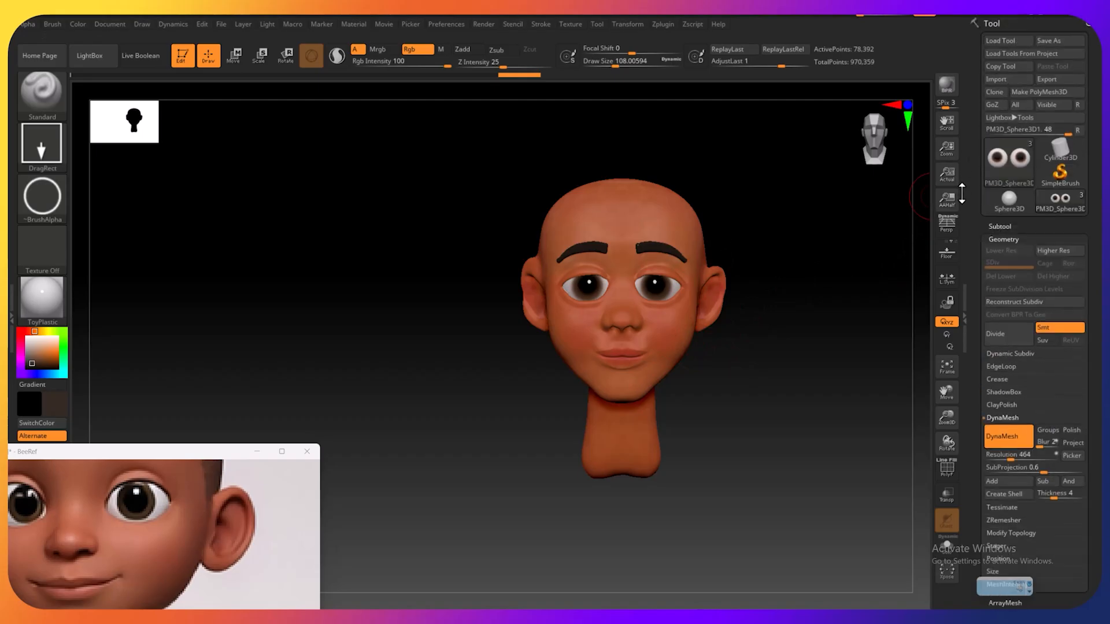
left_click(995, 226)
left_click(1000, 245)
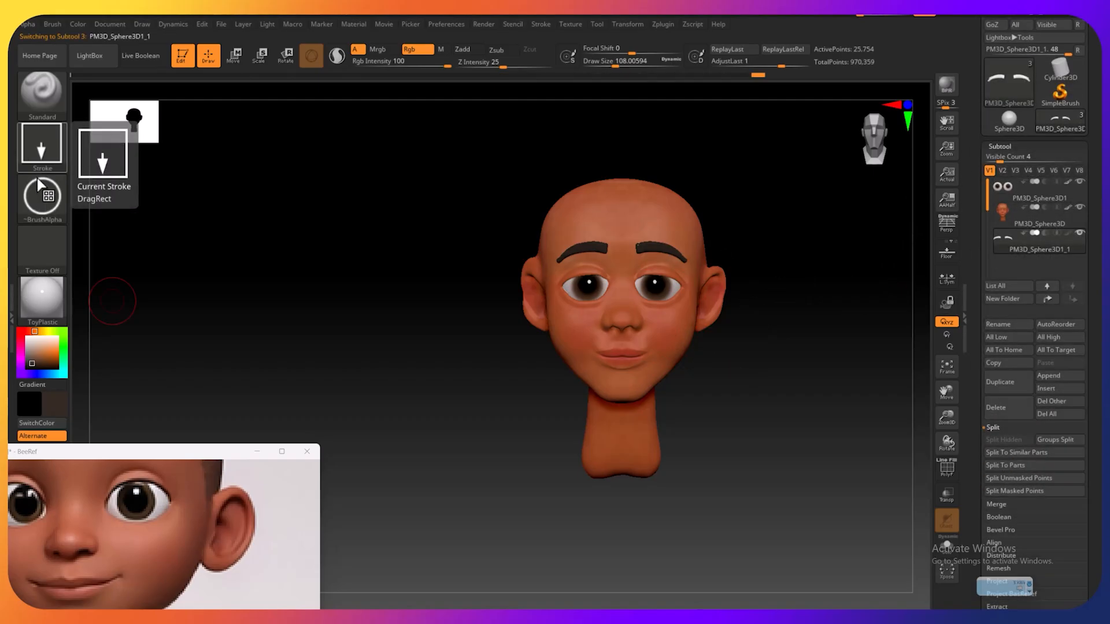
left_click(441, 49)
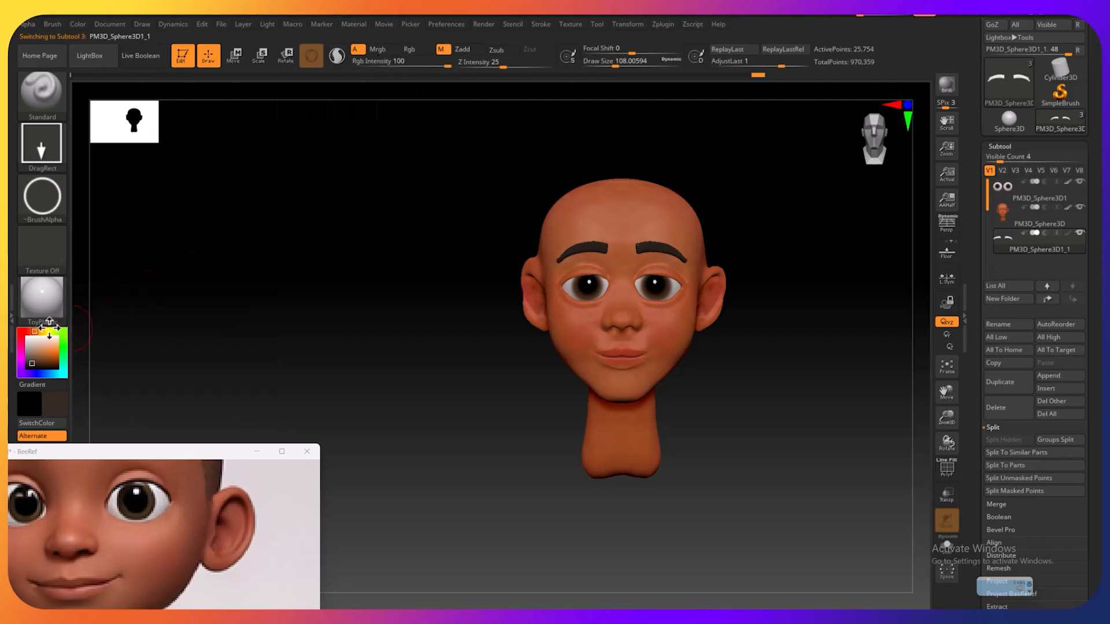
left_click(41, 296)
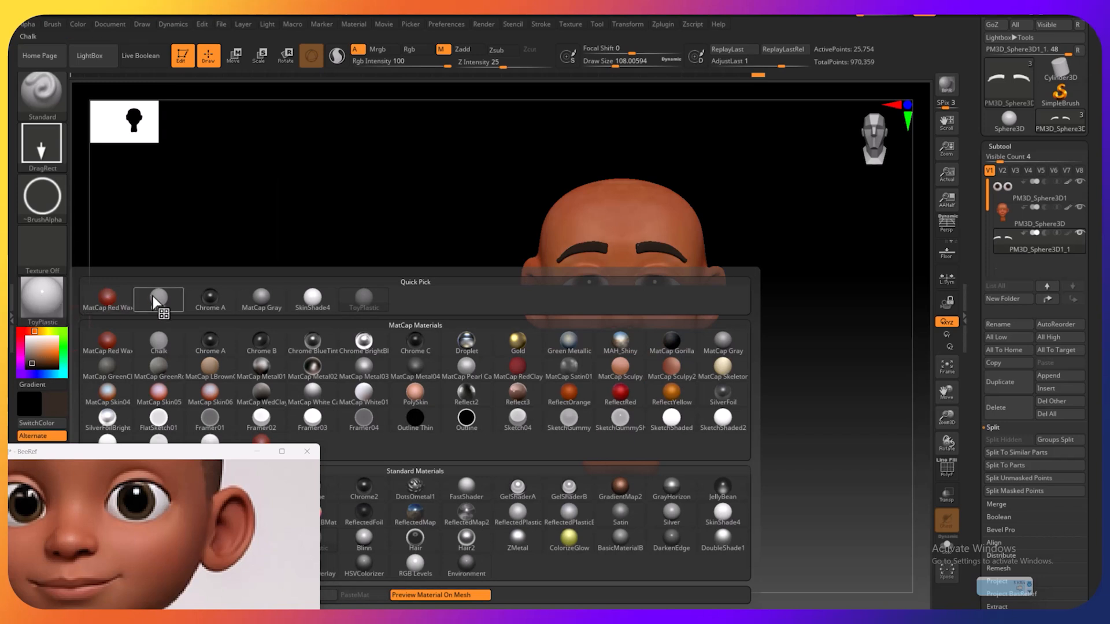
left_click(261, 301)
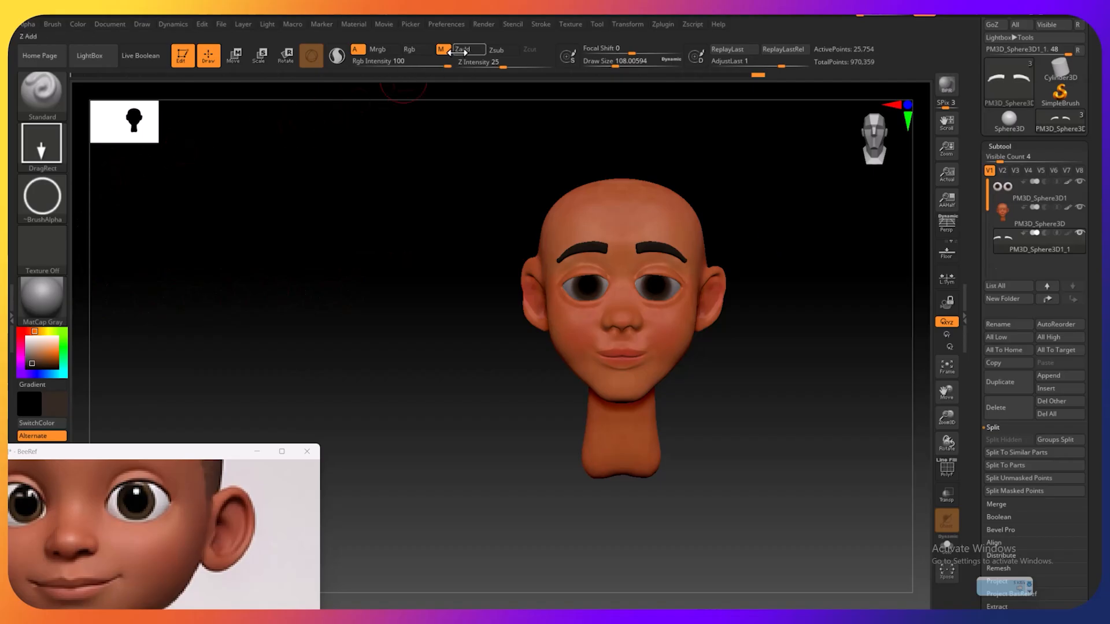
left_click(78, 25)
left_click(99, 252)
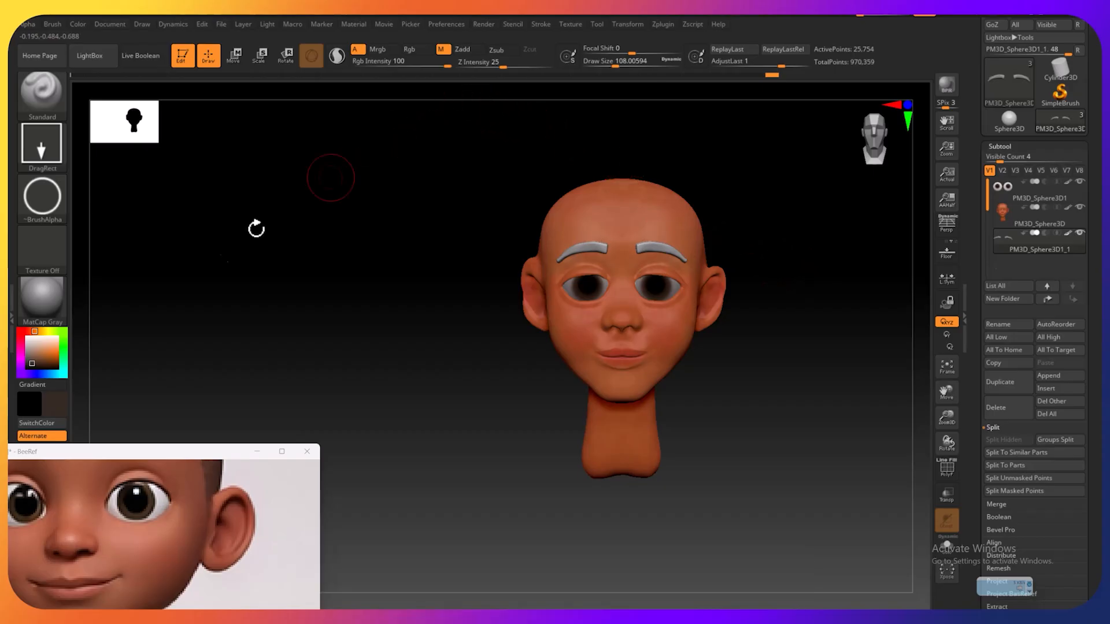
Fill the eyebrows with both the dark brown colour and MatCap Gray using the Mrgb channel
left_click(377, 49)
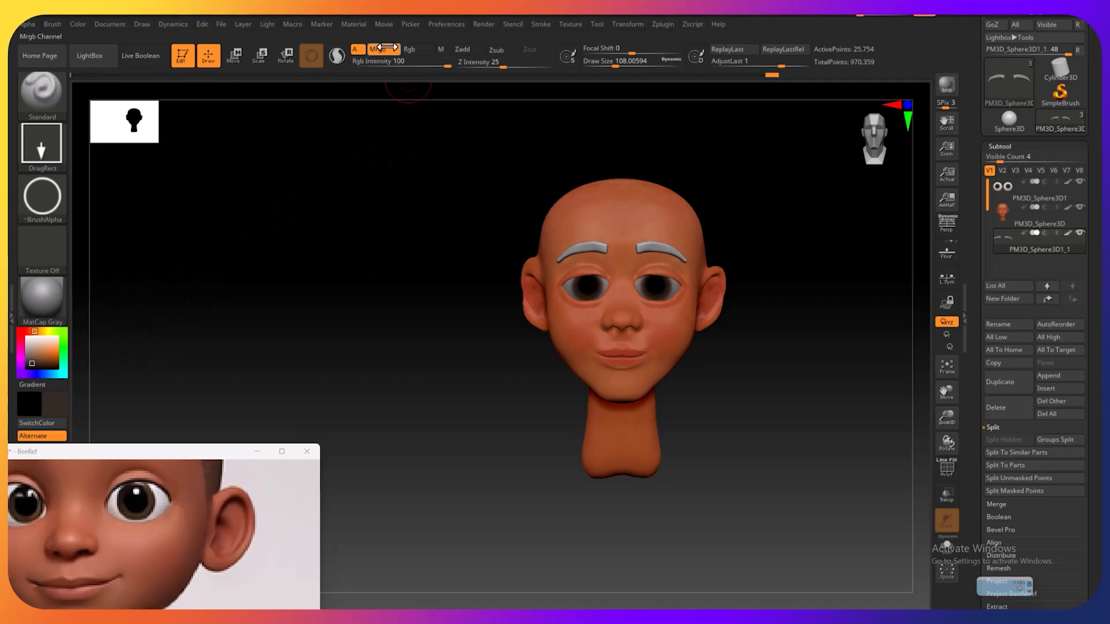
left_click(77, 24)
left_click(110, 253)
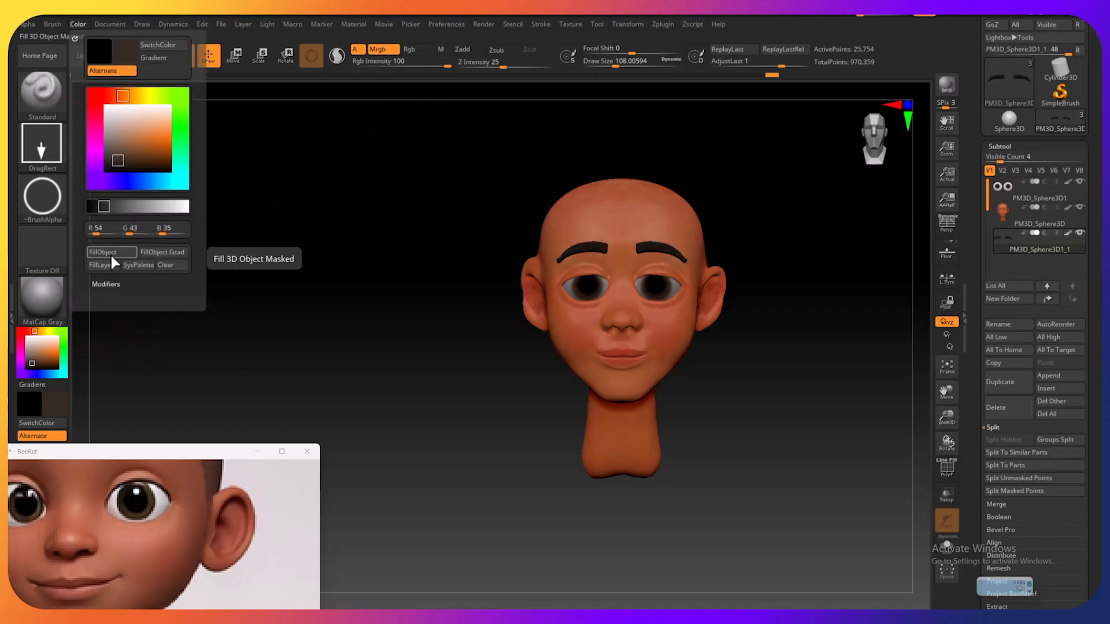
Select the eyeball subtool and switch its material to ToyPlastic for a glossy look
left_click(1008, 222)
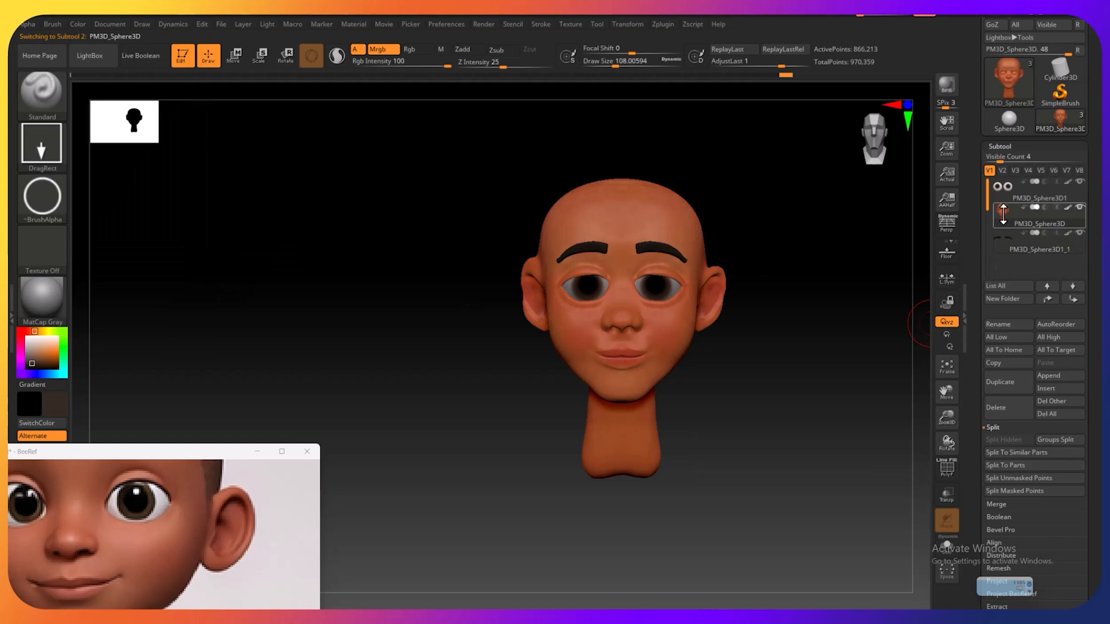
left_click(1007, 190)
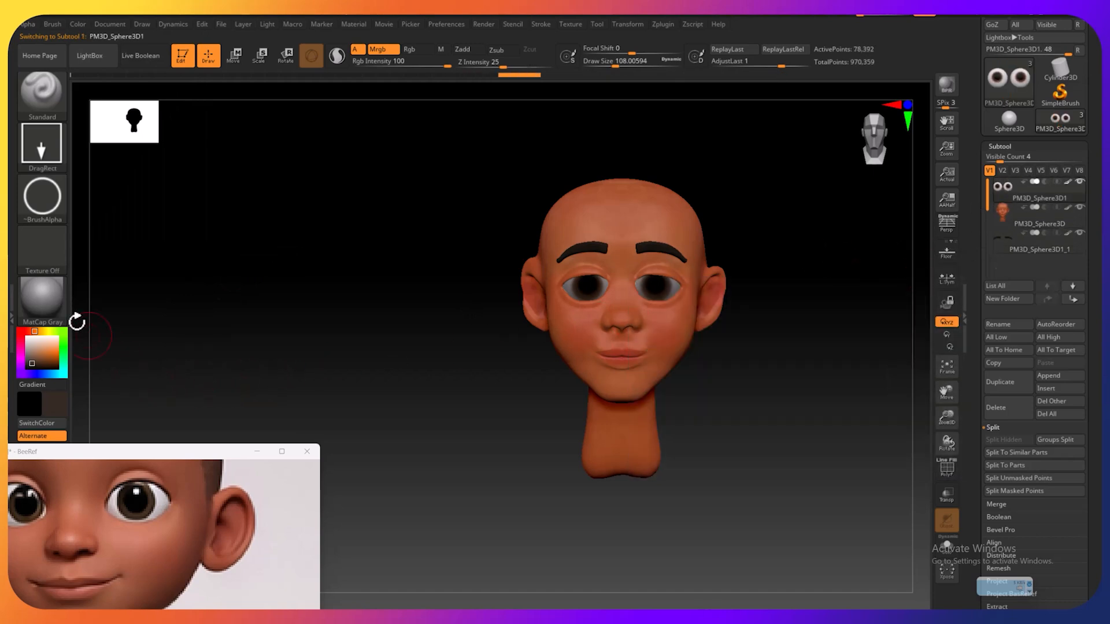
left_click(49, 312)
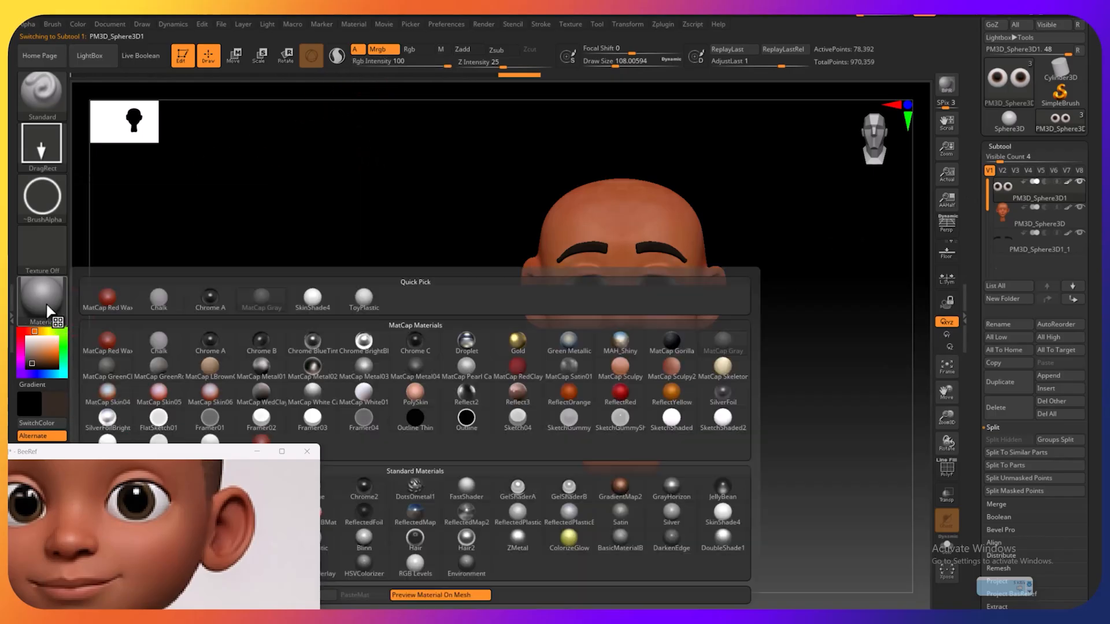
left_click(365, 301)
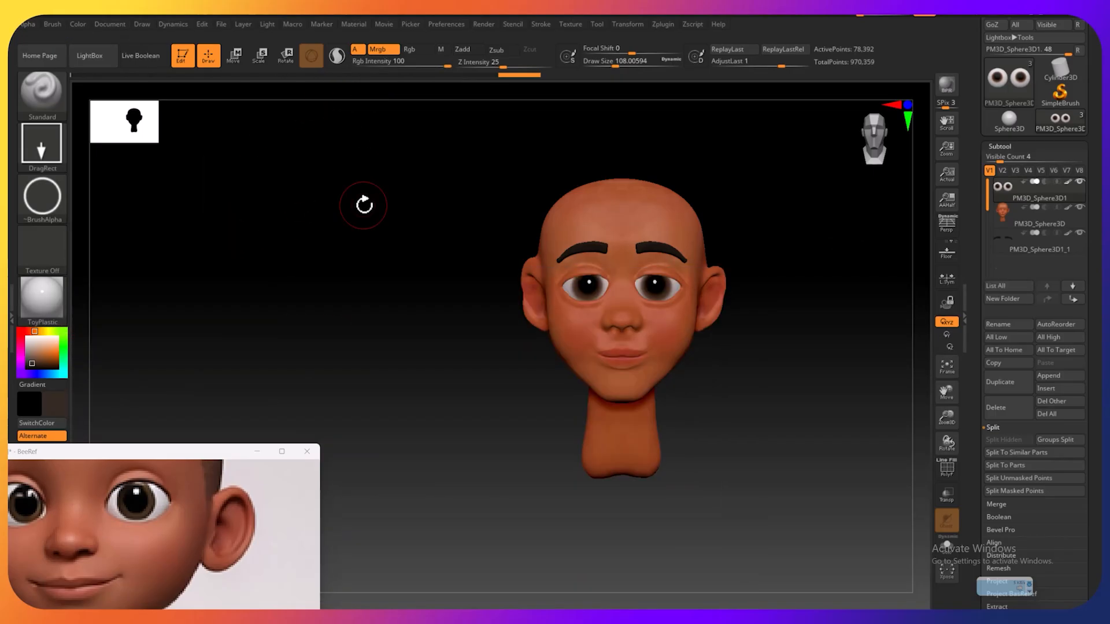
Close the reference image window and set movie recording to document area only at Large size
mouse_move(783, 356)
left_mouse_down()
mouse_move(755, 366)
mouse_move(805, 364)
mouse_move(753, 362)
mouse_move(778, 357)
left_mouse_up()
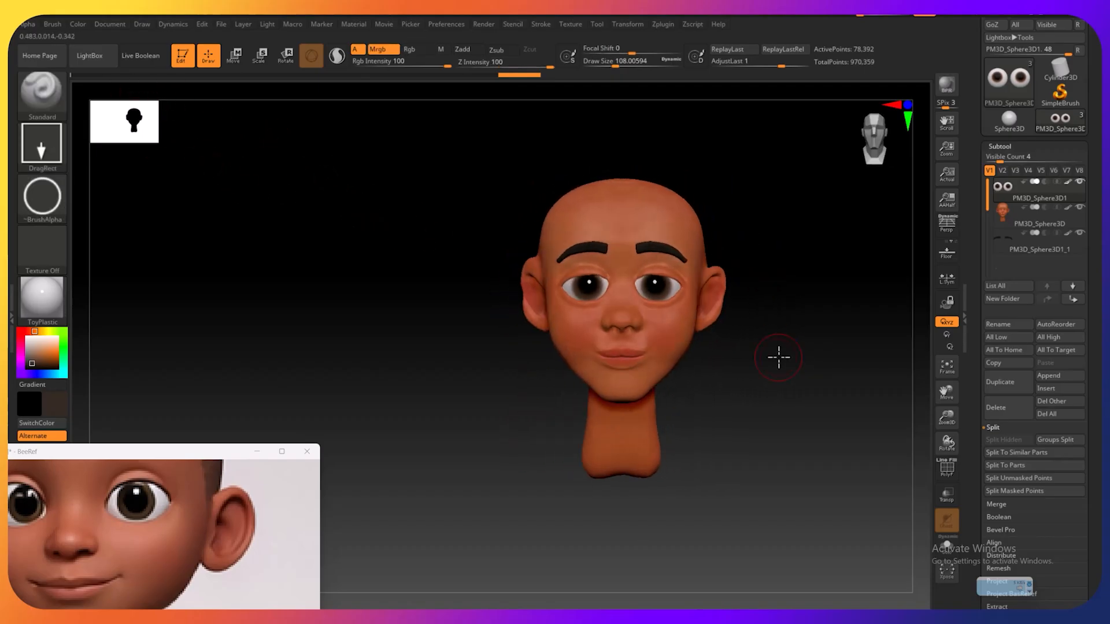
left_click_drag(946, 391, 907, 405)
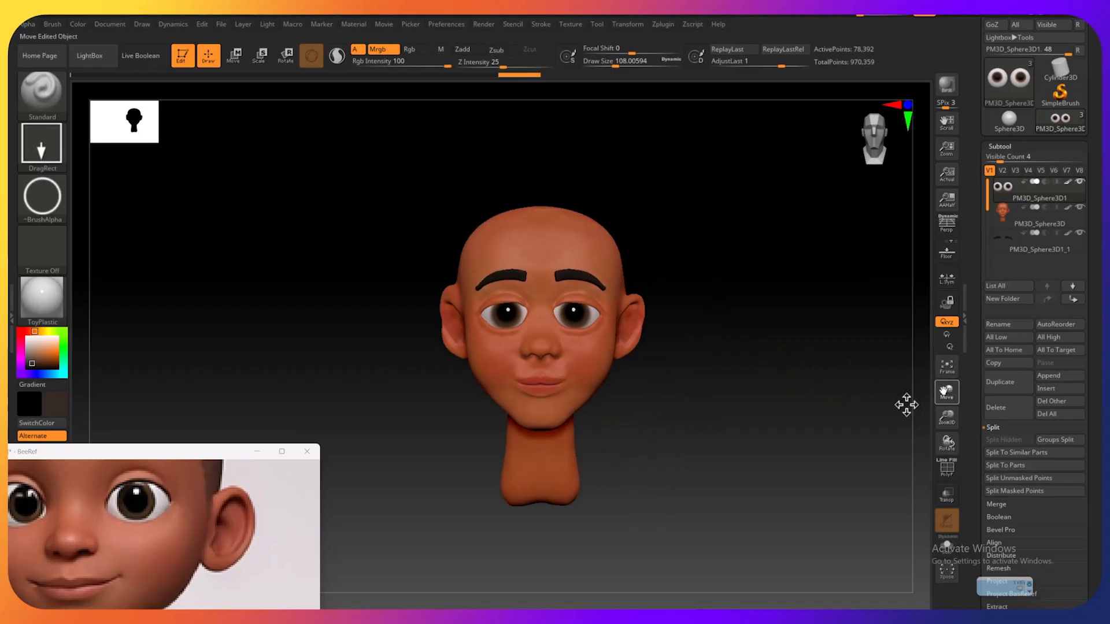
left_click(304, 452)
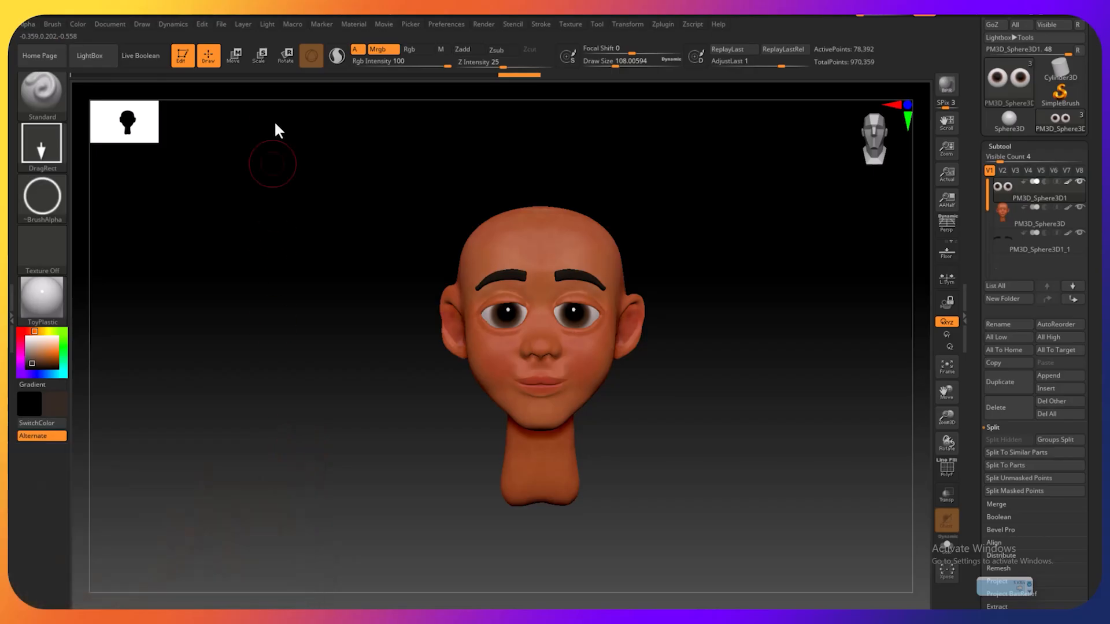
left_click(384, 25)
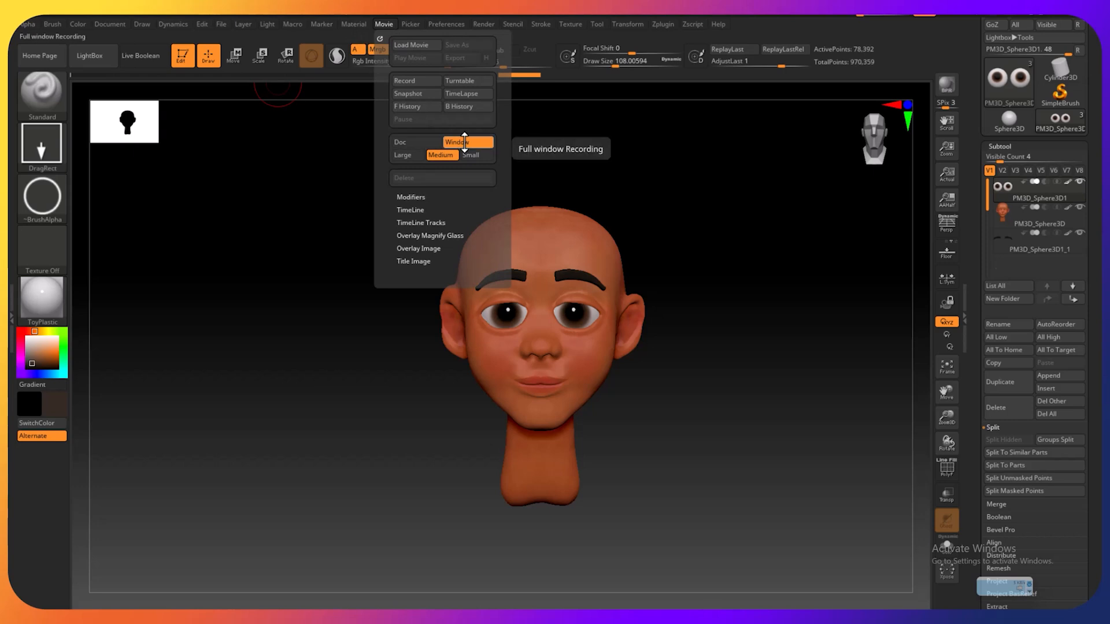
left_click(403, 142)
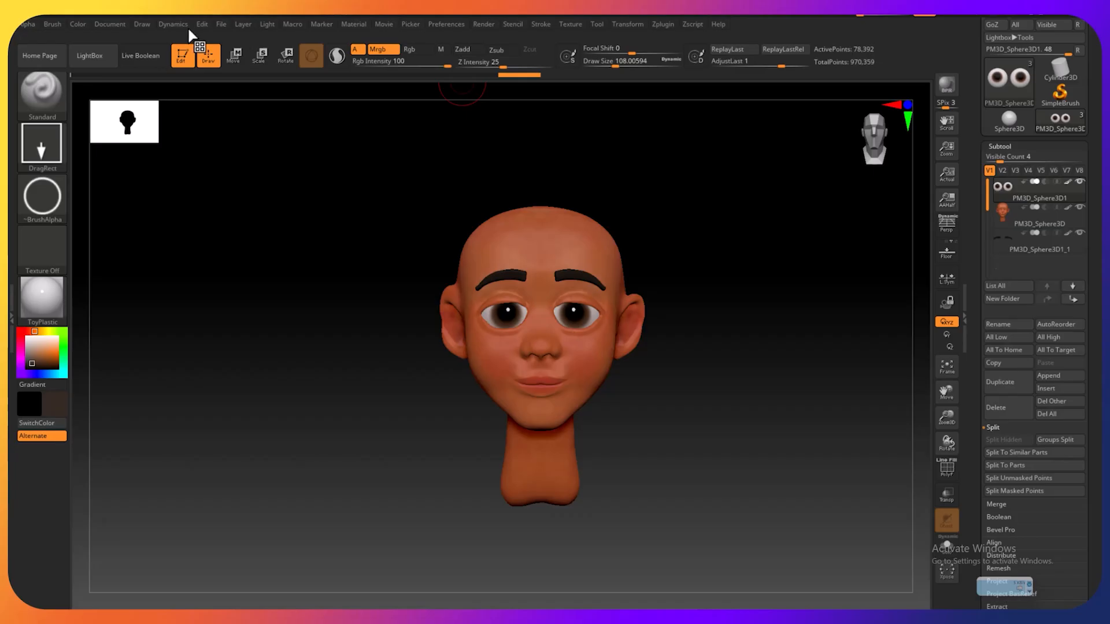
left_click(383, 25)
left_click(410, 154)
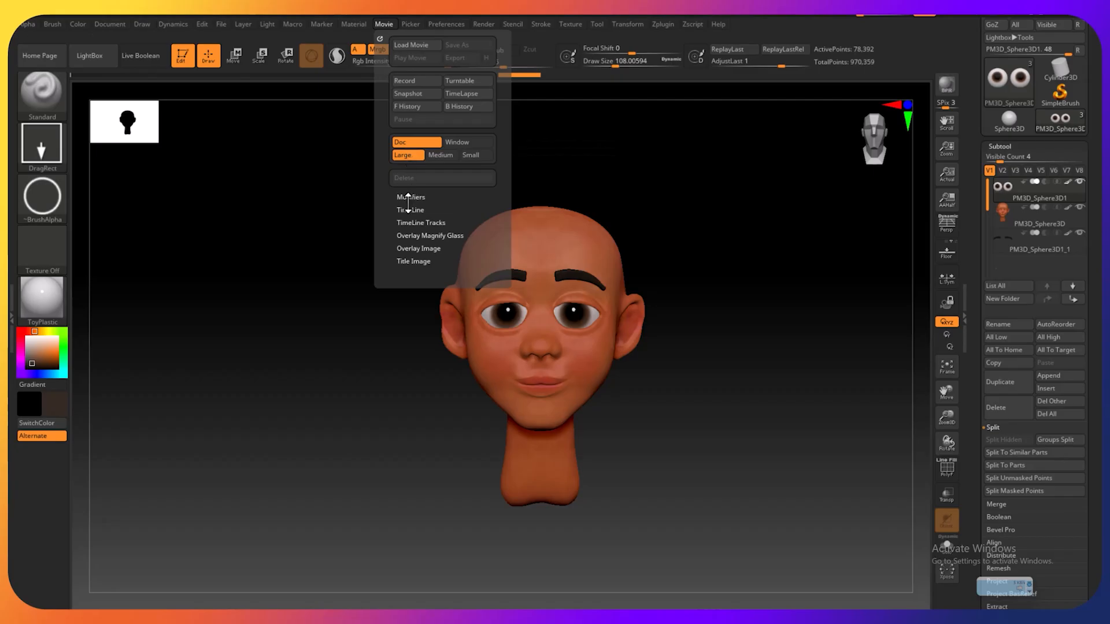
Reduce the movie title image's fade-in time and set the overlay image opacity to 0
left_click(398, 261)
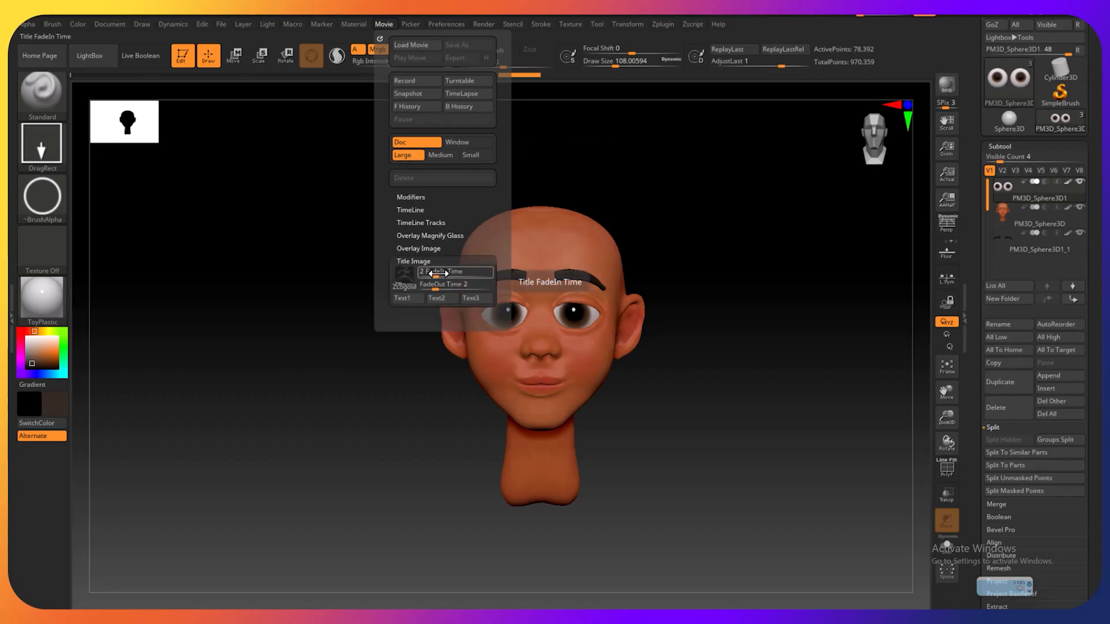
left_click_drag(437, 273, 389, 287)
left_click(411, 249)
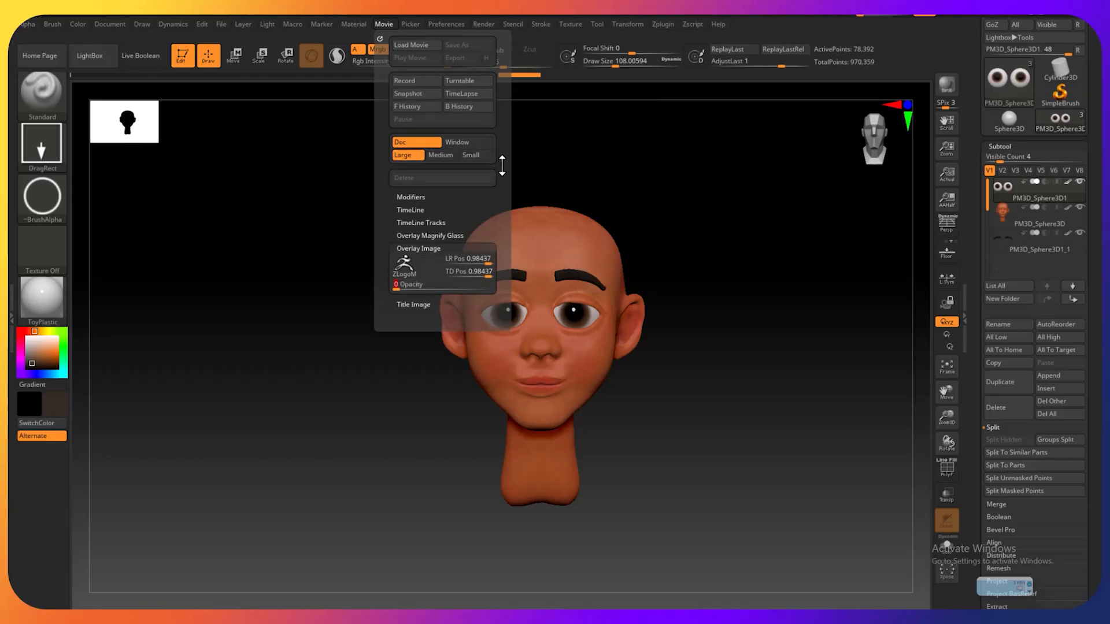
Record two turntable rotations of the coloured head
left_click(470, 81)
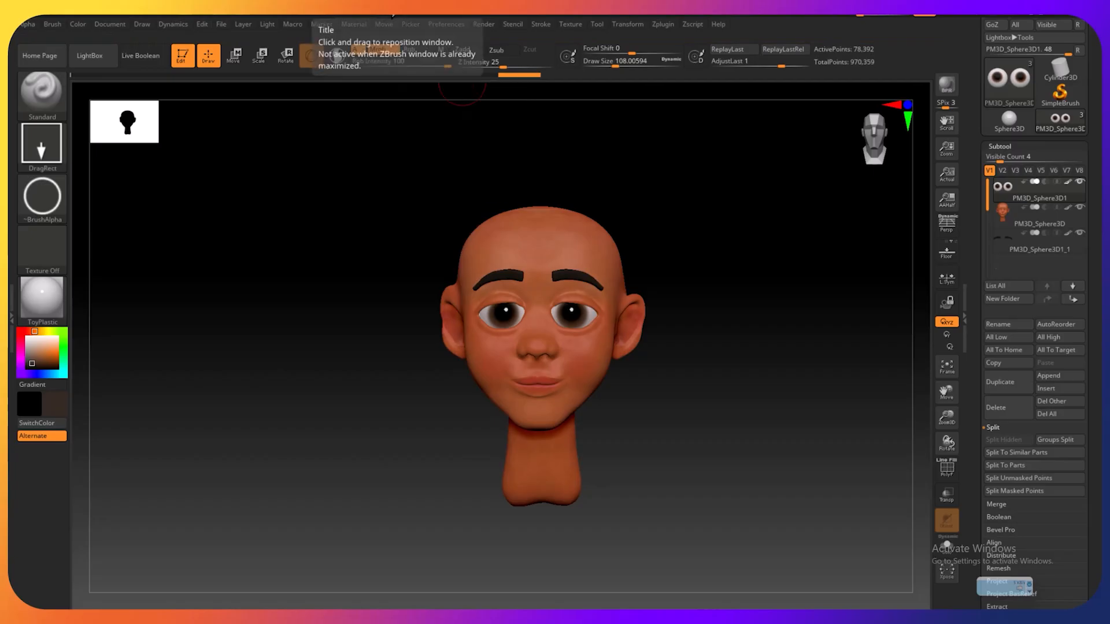
left_click(383, 23)
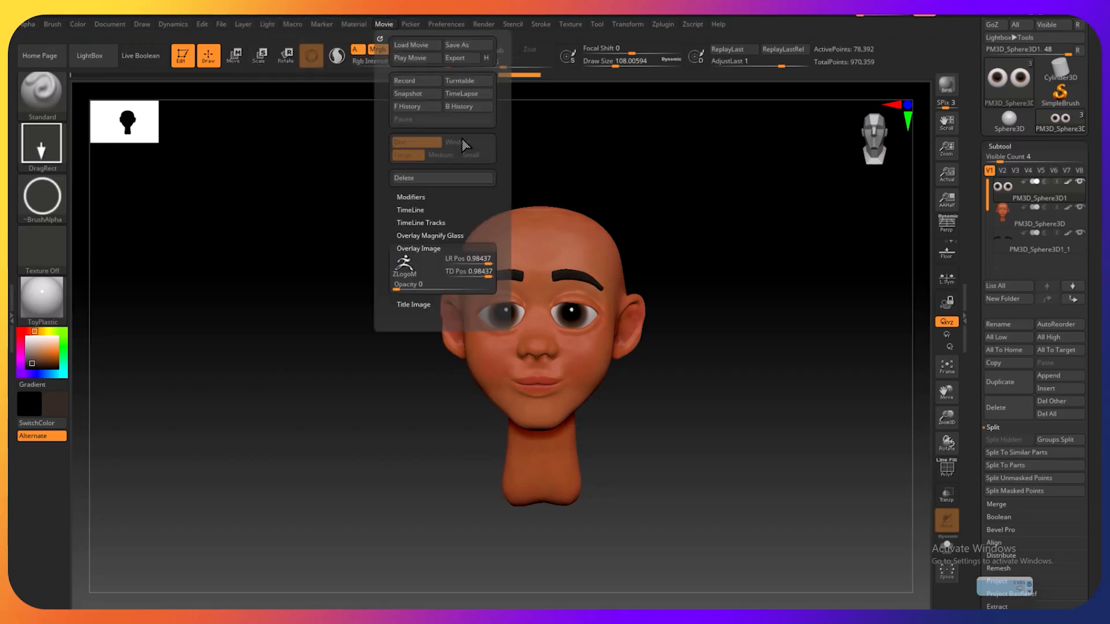
left_click(467, 81)
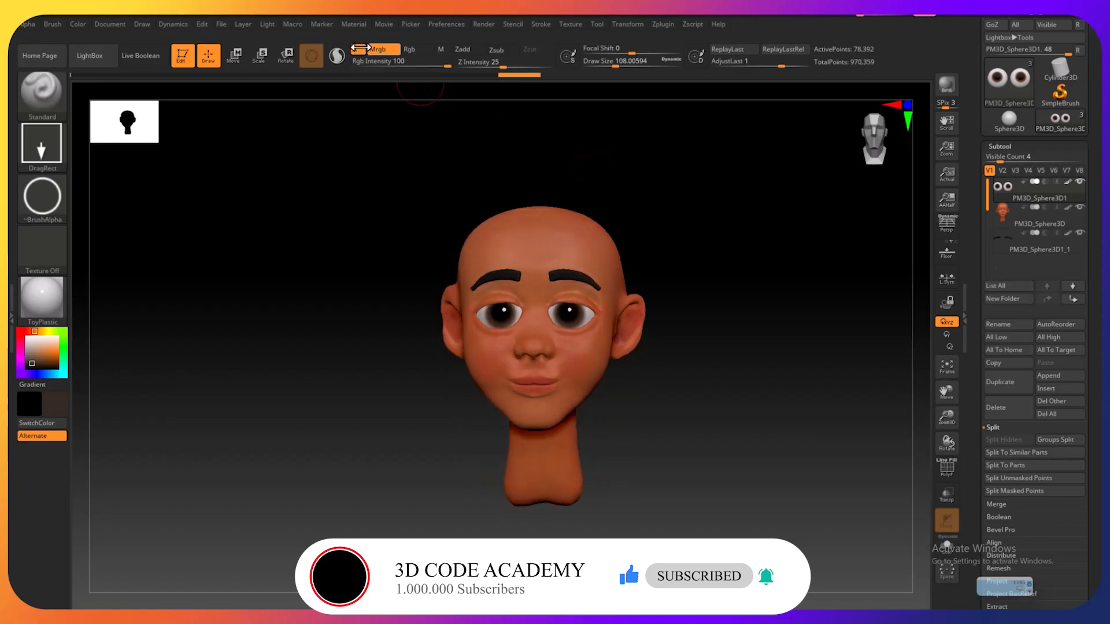
Export the recorded turntable movie to the Desktop as an MPG file named HEAD TURN
left_click(379, 23)
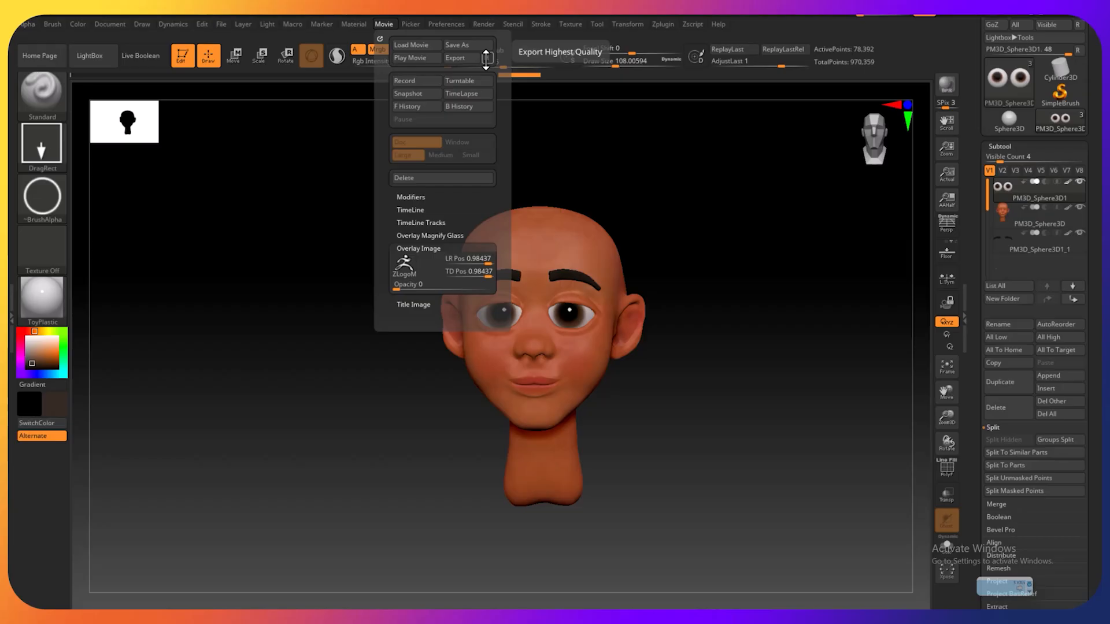
left_click(455, 57)
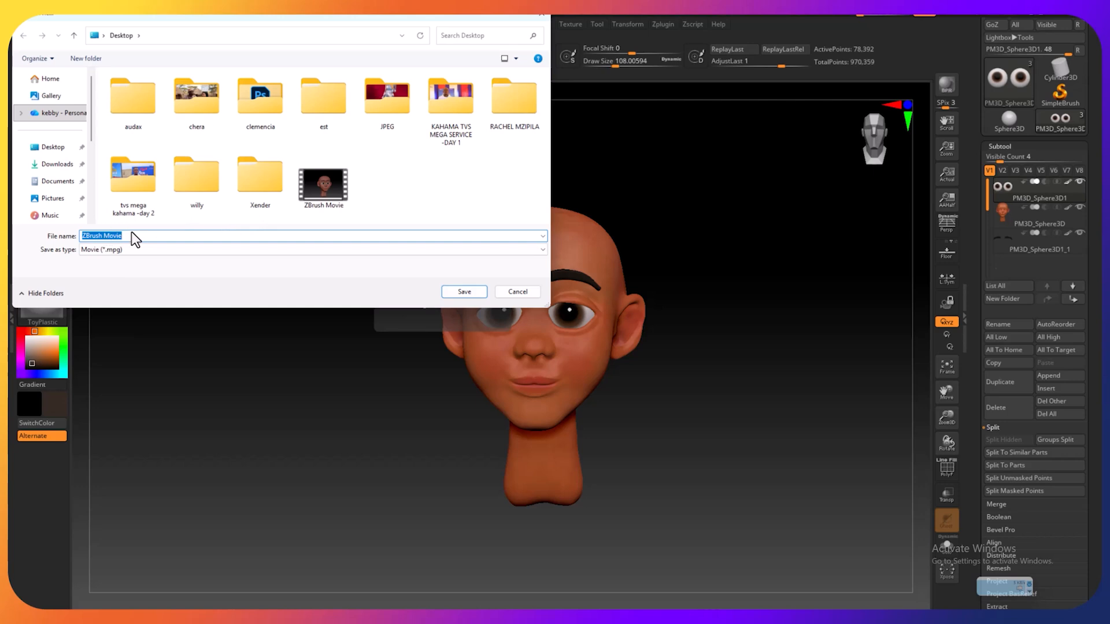
type("HEAD TURN")
left_click(464, 292)
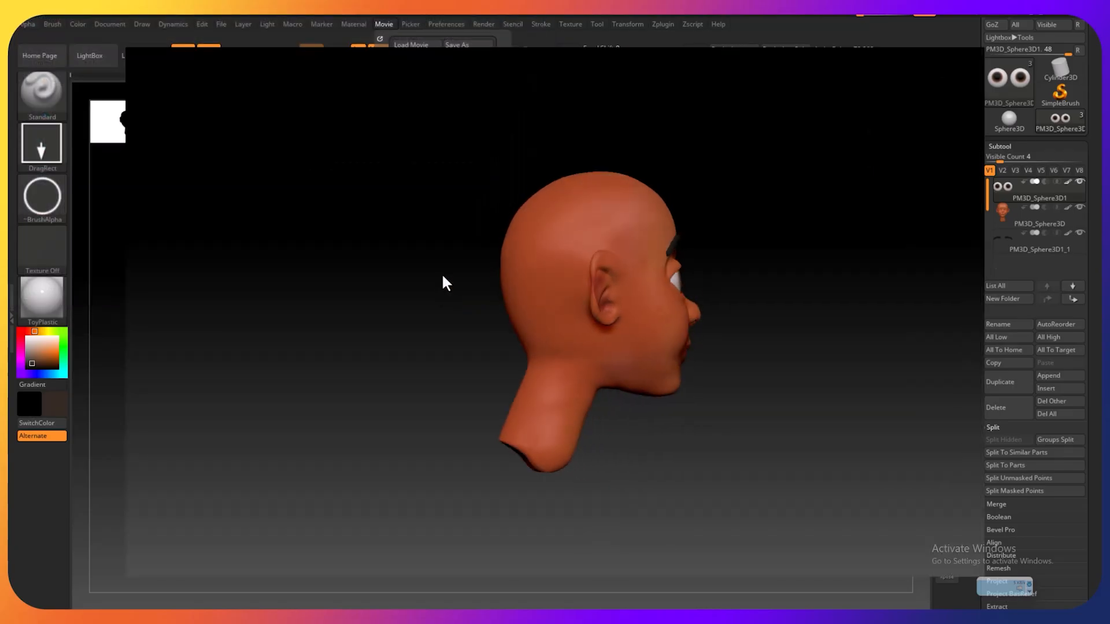